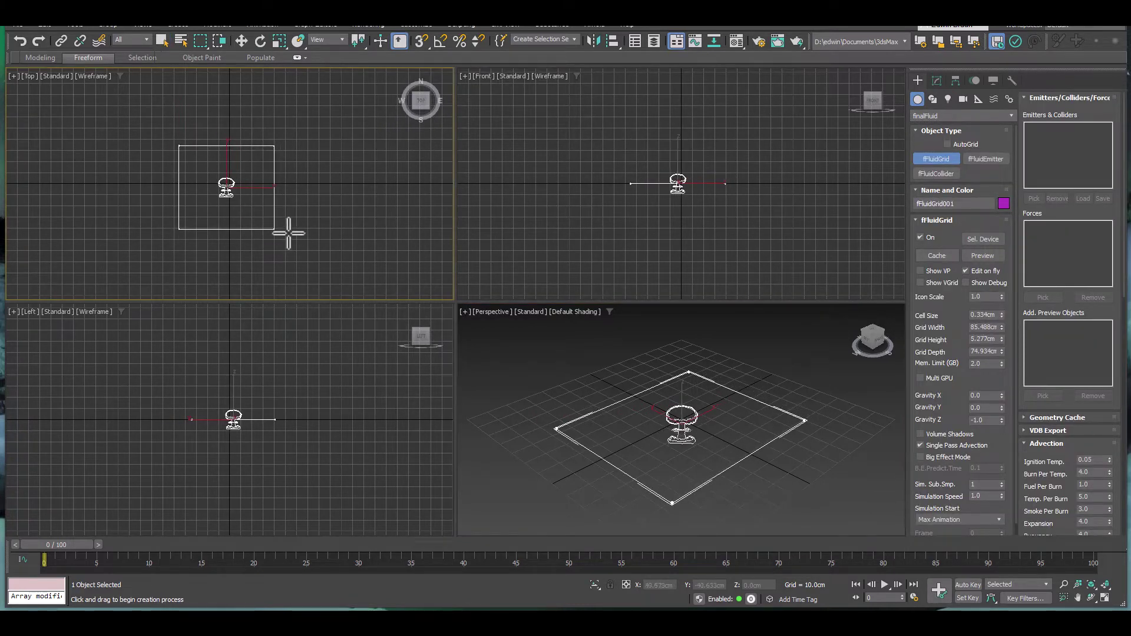
Step: Finish the fluid grid's height, and set its grid width, height and depth to 100 cm each
{"action": "left_click", "coordinate": [290, 144]}
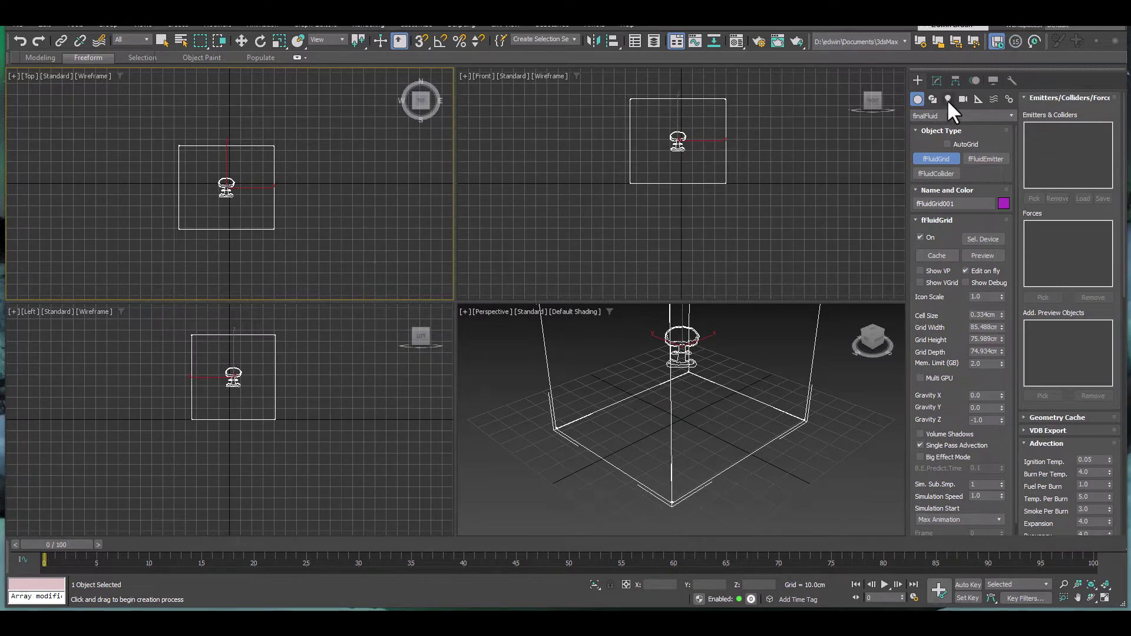
{"action": "left_click", "coordinate": [938, 72]}
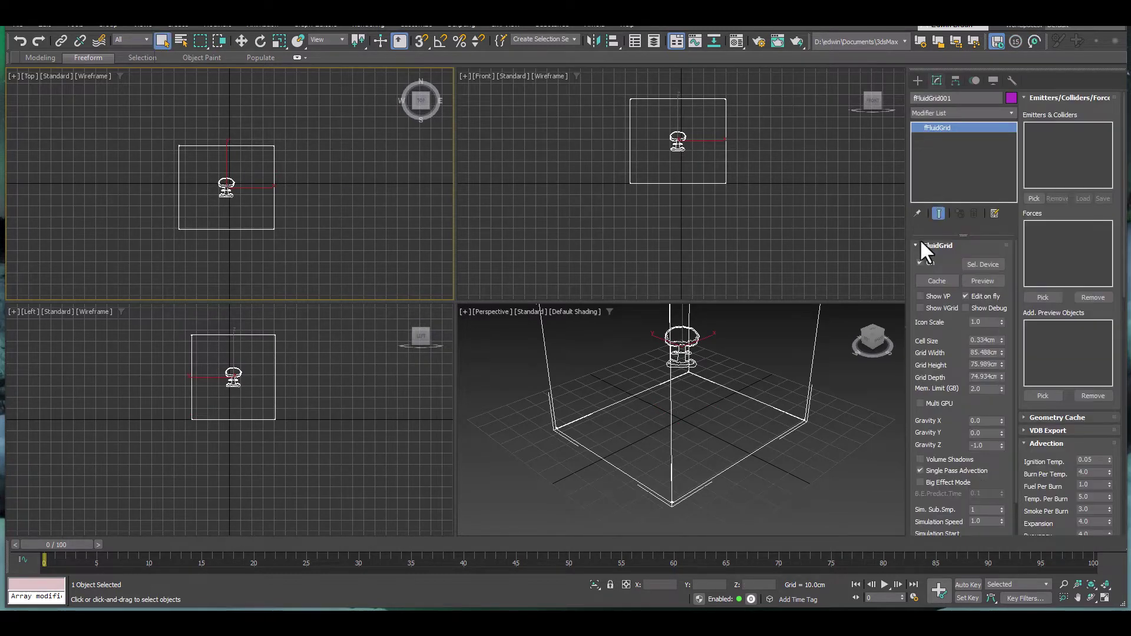
{"action": "double_click", "coordinate": [987, 353]}
{"action": "type", "text": "100"}
{"action": "key", "text": "Tab"}
{"action": "type", "text": "100"}
{"action": "key", "text": "Tab"}
{"action": "type", "text": "100"}
{"action": "key", "text": "Return"}
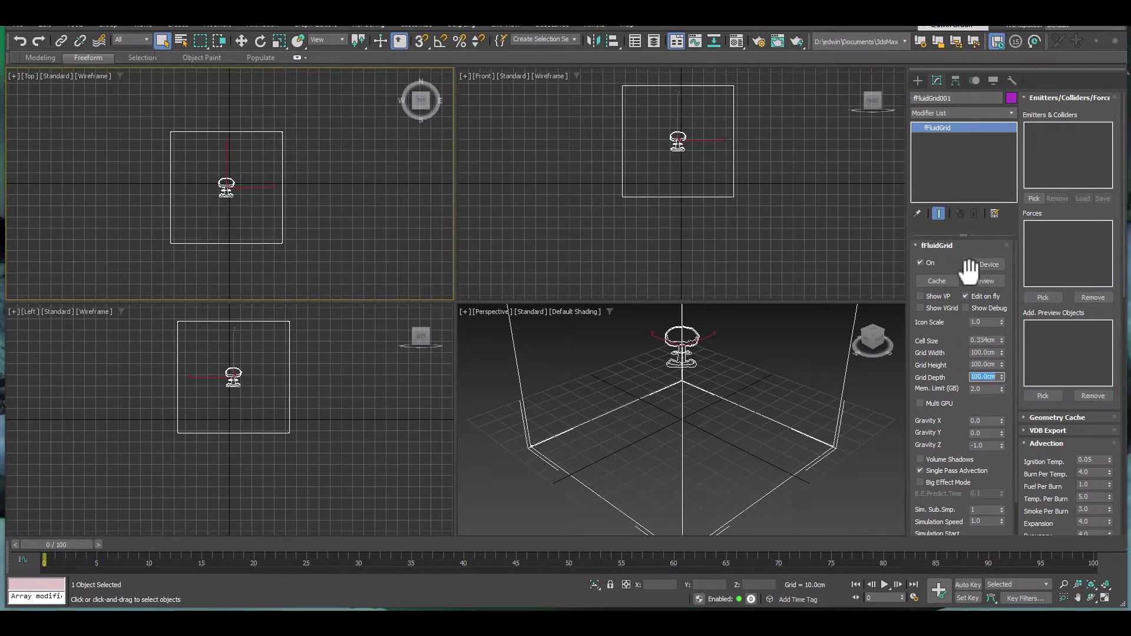
Step: Set the fluid grid's cell size to 0.6 cm, memory limit to 4 GB and Gravity Z to 0
{"action": "left_click", "coordinate": [987, 340]}
{"action": "double_click", "coordinate": [987, 340]}
{"action": "double_click", "coordinate": [990, 389]}
{"action": "right_click", "coordinate": [1001, 446]}
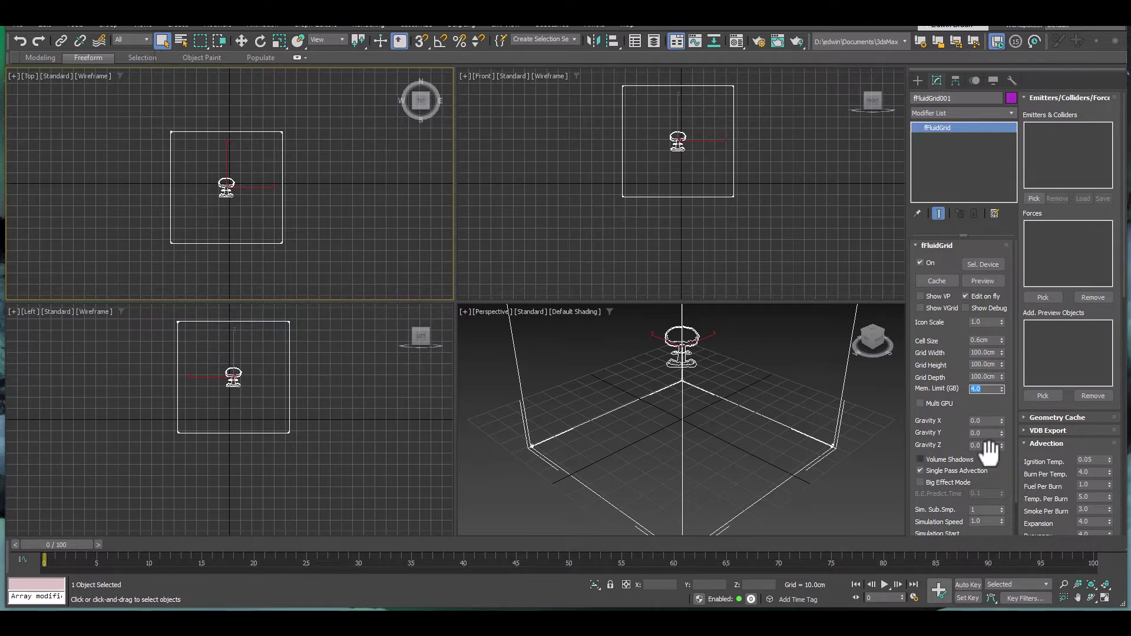
Step: Enable Big Effect Mode for the fluid grid and set its B.E. Predict. Time to 0.7
{"action": "left_click", "coordinate": [933, 489]}
{"action": "left_click", "coordinate": [930, 482]}
{"action": "double_click", "coordinate": [980, 494]}
{"action": "type", "text": "0.7"}
{"action": "key", "text": "Return"}
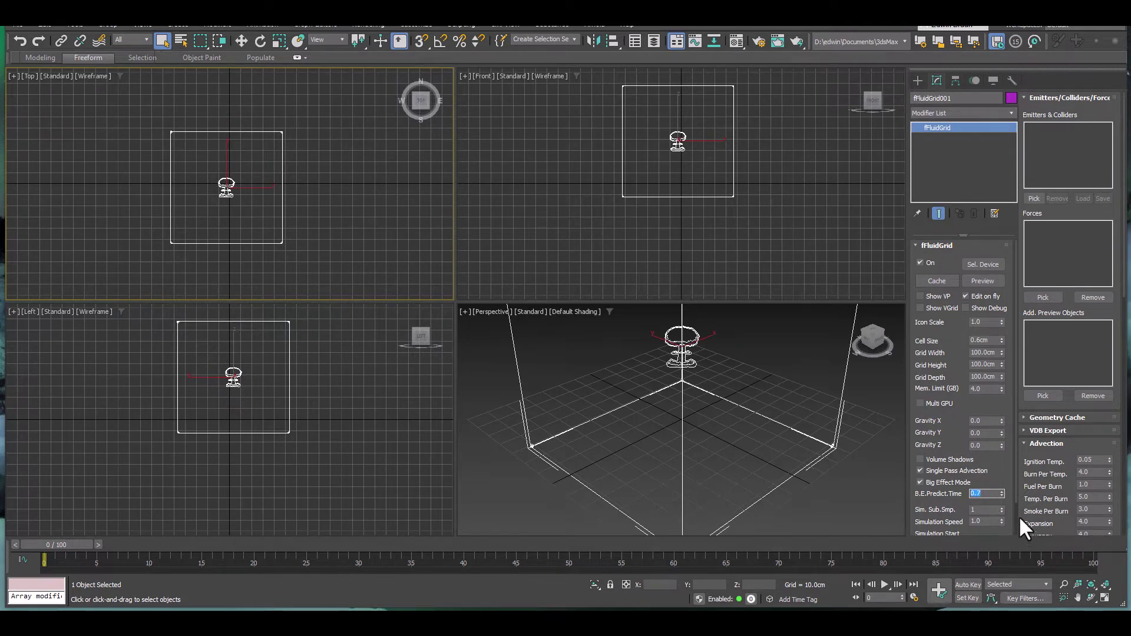
Step: Collapse the fluid grid's Fading & Damping and Sparsity settings to examine the Advection and Vorticity parameters
{"action": "left_click_drag", "start_coordinate": [1035, 443], "coordinate": [1063, 253]}
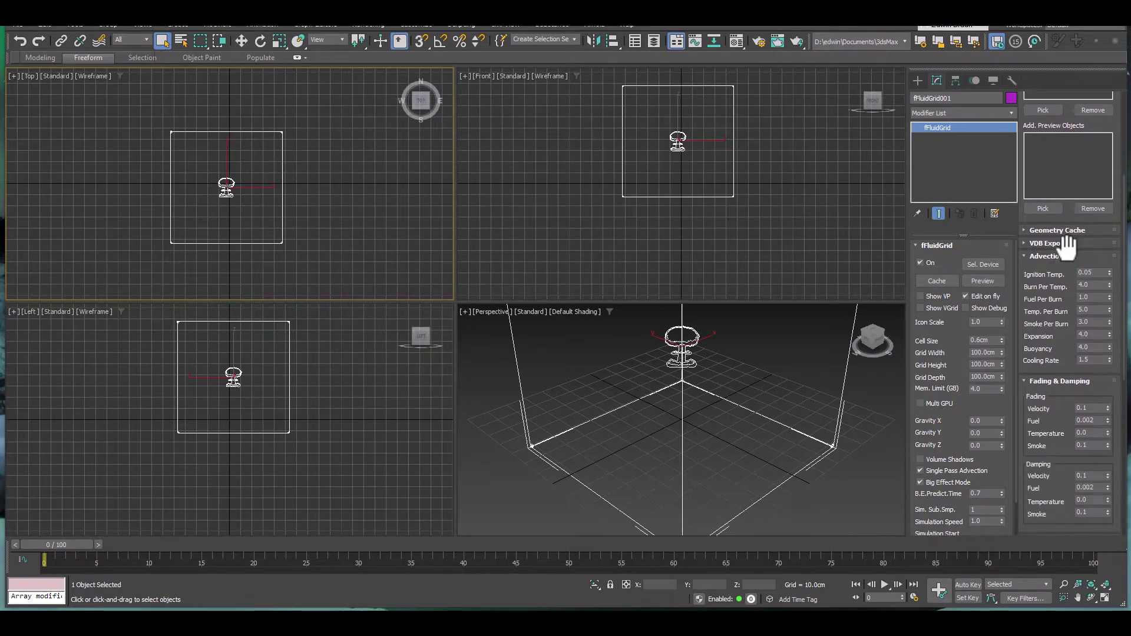
{"action": "left_click", "coordinate": [1058, 381]}
{"action": "left_click", "coordinate": [1051, 389]}
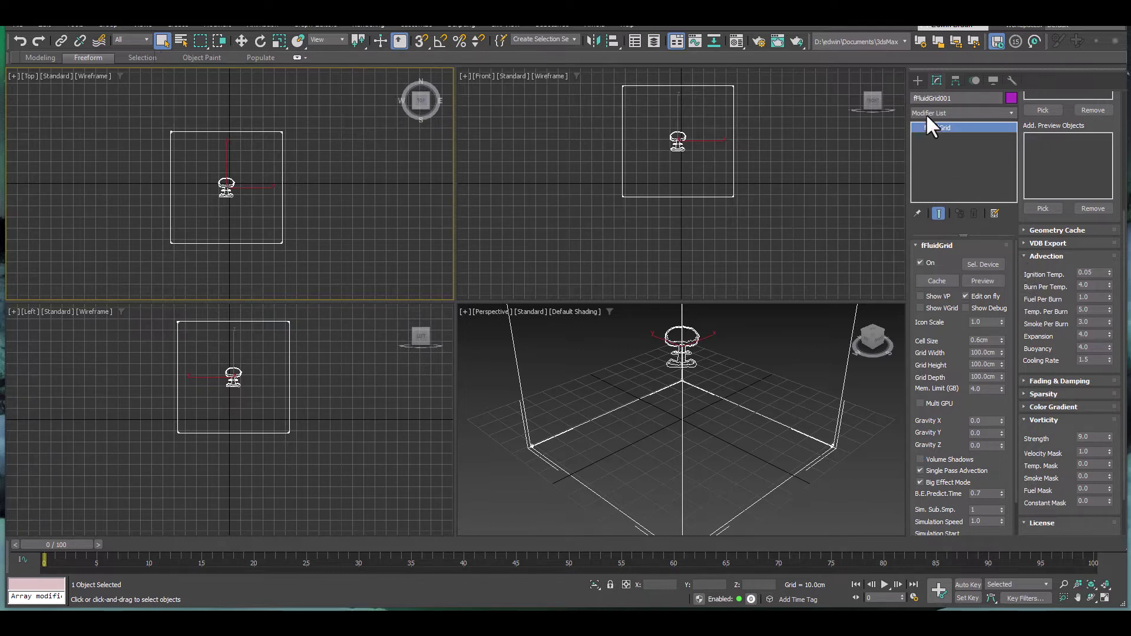
Step: Create a spherical fluid emitter inside the grid and a spherical fluid collider outside it, each with a 10 cm radius
{"action": "left_click", "coordinate": [919, 77]}
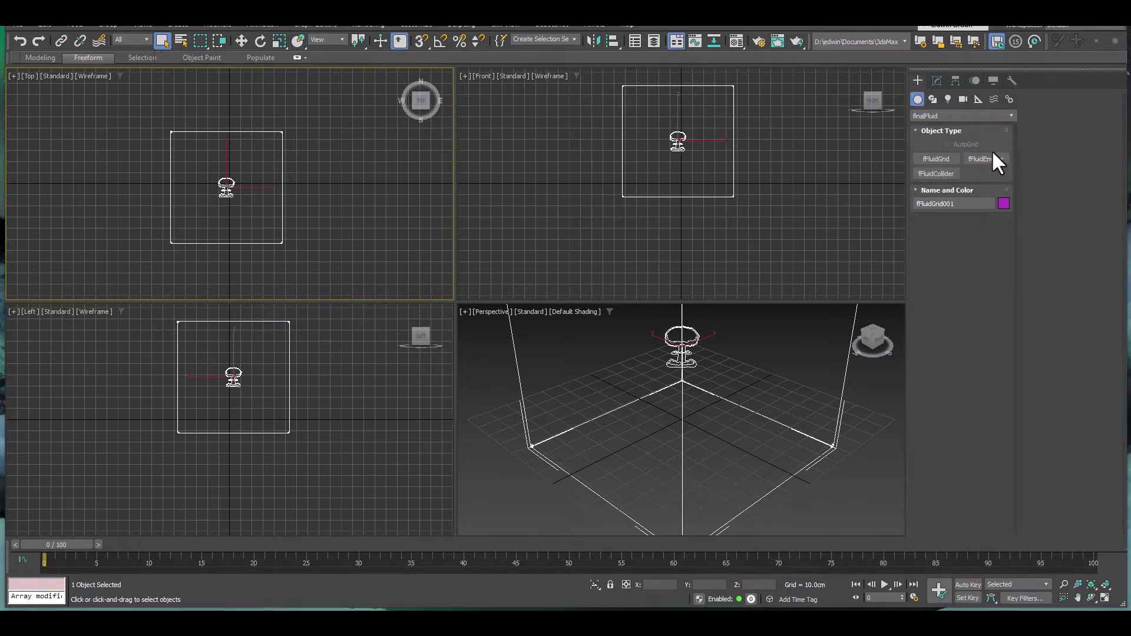
{"action": "left_click", "coordinate": [986, 159]}
{"action": "left_click", "coordinate": [698, 453]}
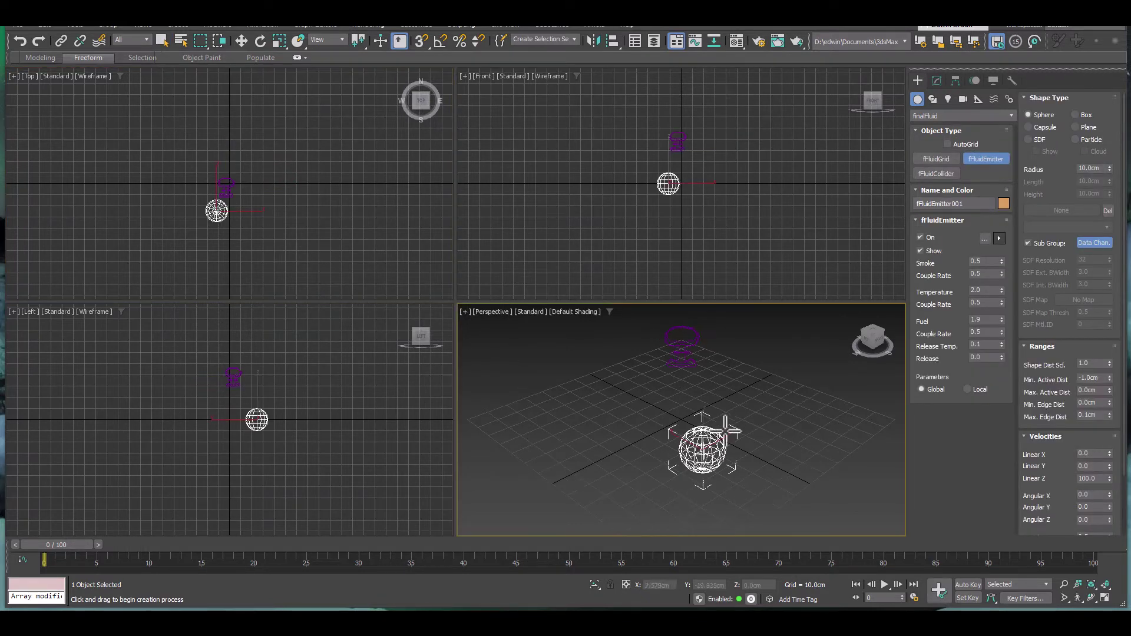
{"action": "left_click", "coordinate": [938, 173]}
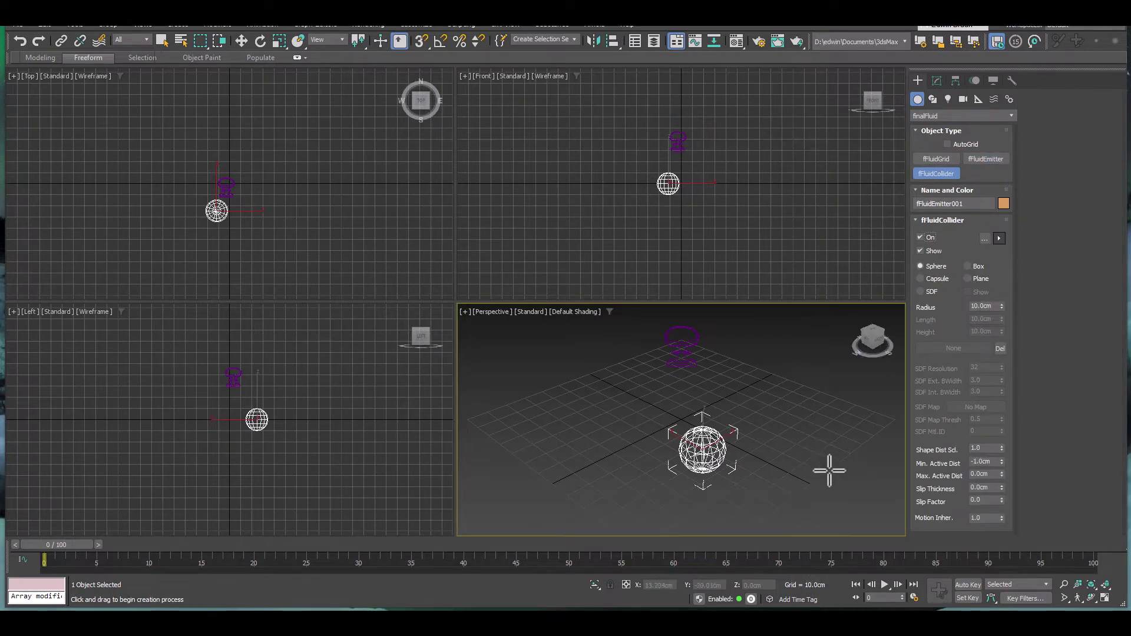
{"action": "left_click", "coordinate": [829, 468]}
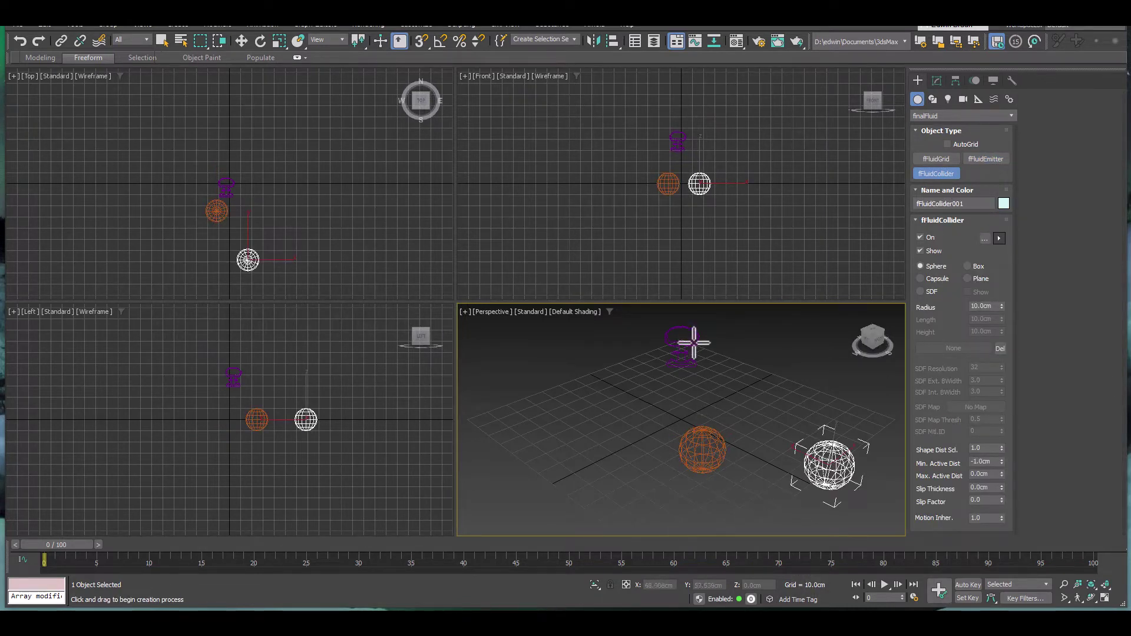
Step: Turn on Show VP and Show VGrid for the fluid grid, and raise the grid to about 41 cm on Z
{"action": "left_click", "coordinate": [241, 41]}
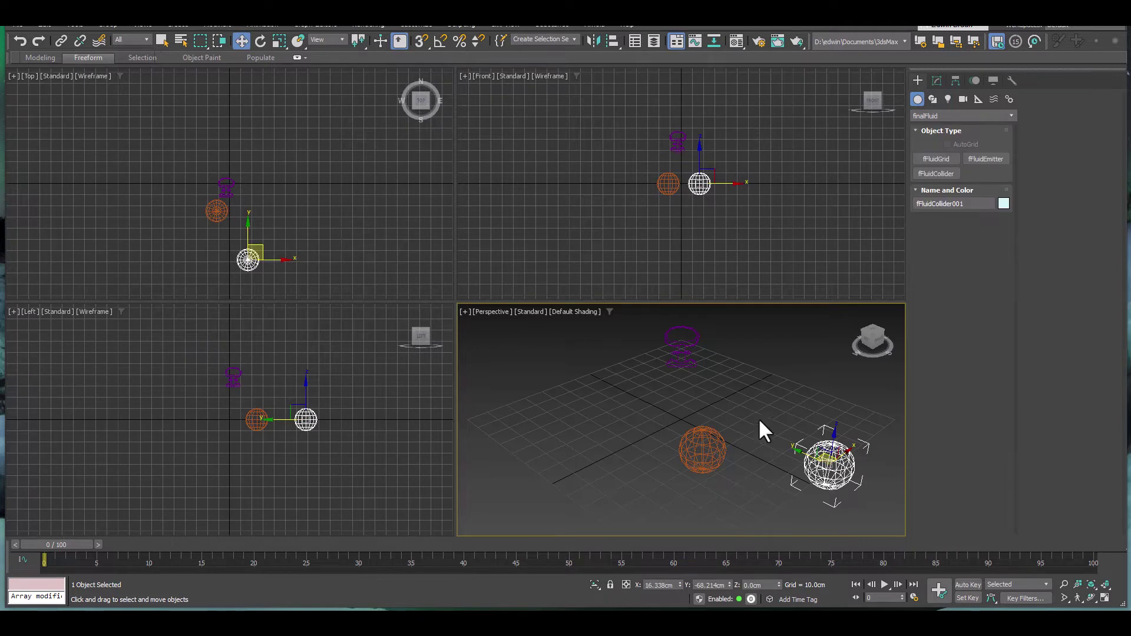
{"action": "left_click", "coordinate": [690, 353]}
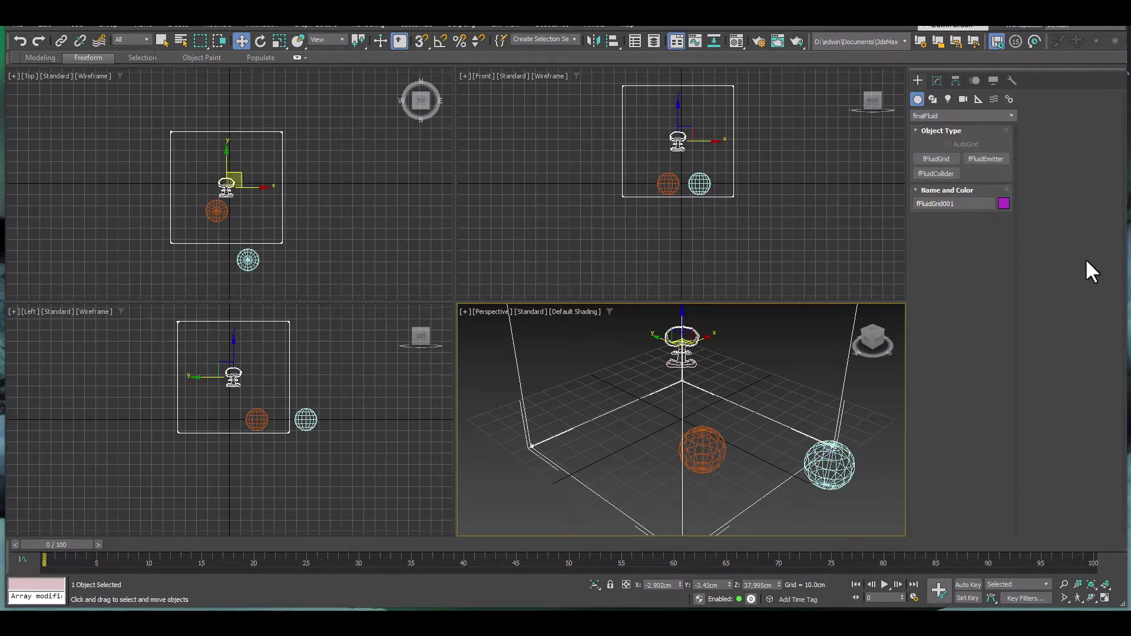
{"action": "left_click", "coordinate": [938, 80]}
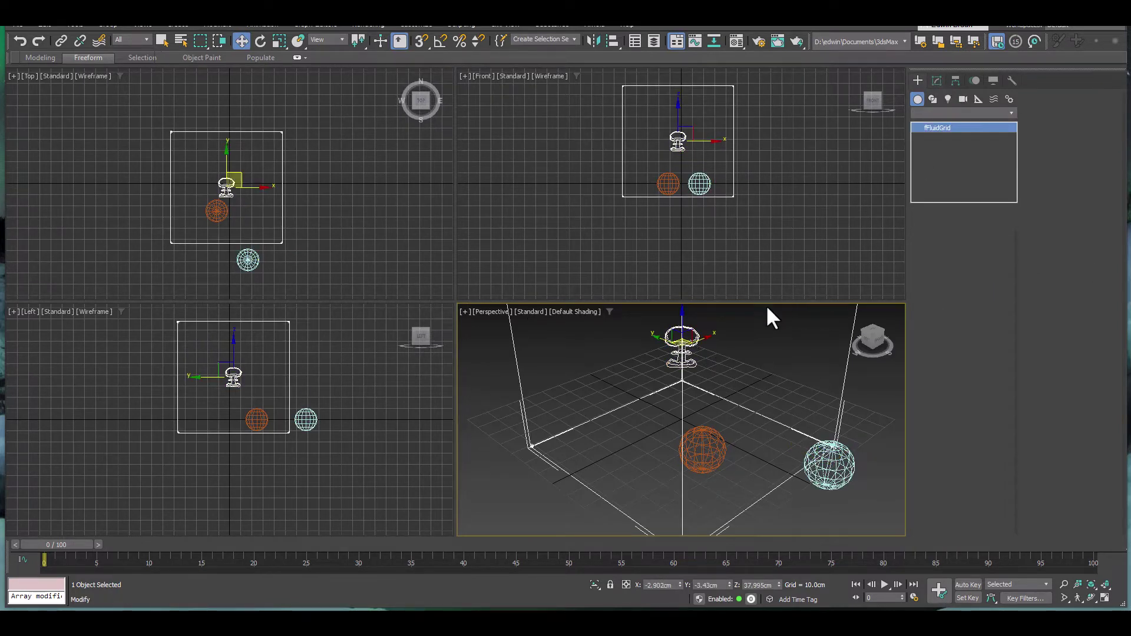
{"action": "left_click", "coordinate": [926, 308]}
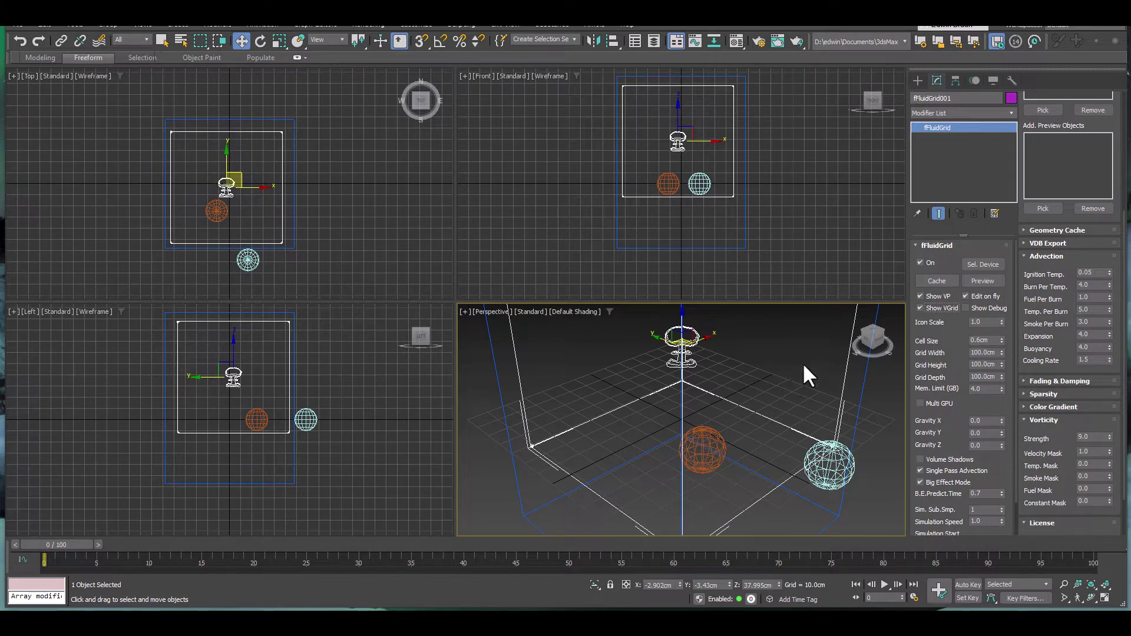
{"action": "left_click", "coordinate": [680, 102]}
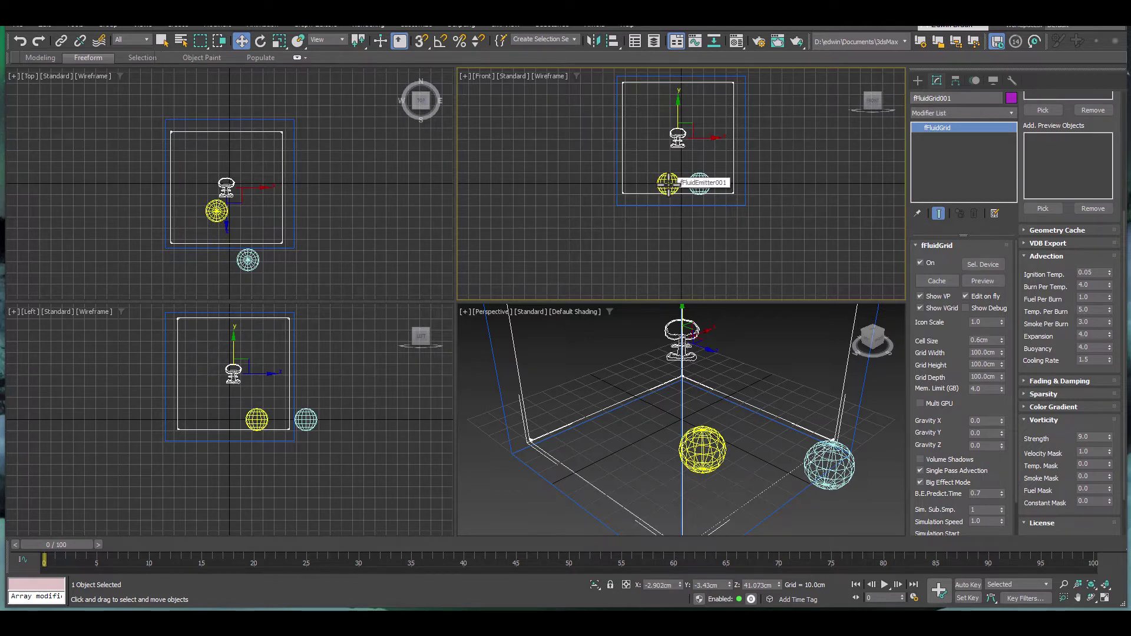
Step: Show the Scene Explorer and align the fluid emitter to the fluid grid, center to center, on X, Y and Z
{"action": "left_click", "coordinate": [634, 40]}
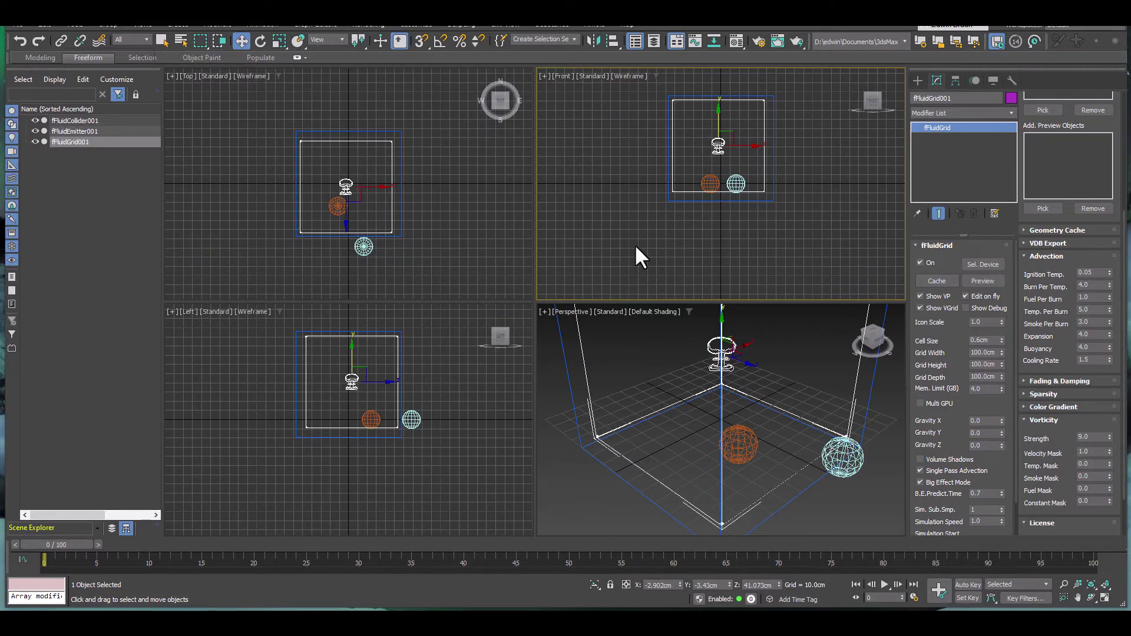
{"action": "left_click", "coordinate": [709, 184]}
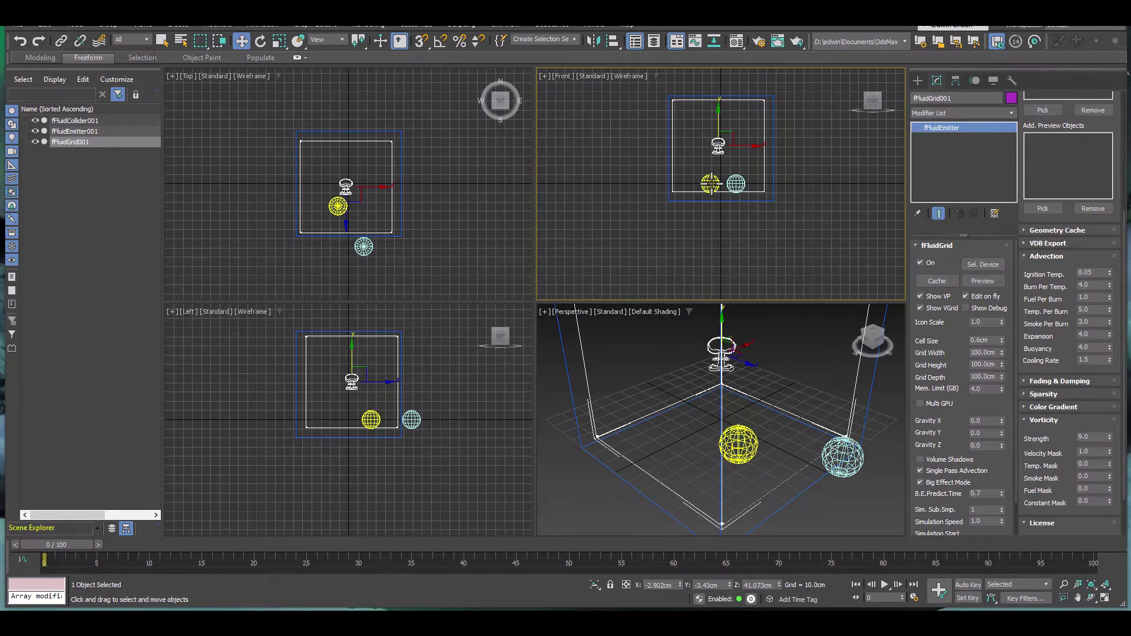
{"action": "left_click", "coordinate": [710, 184]}
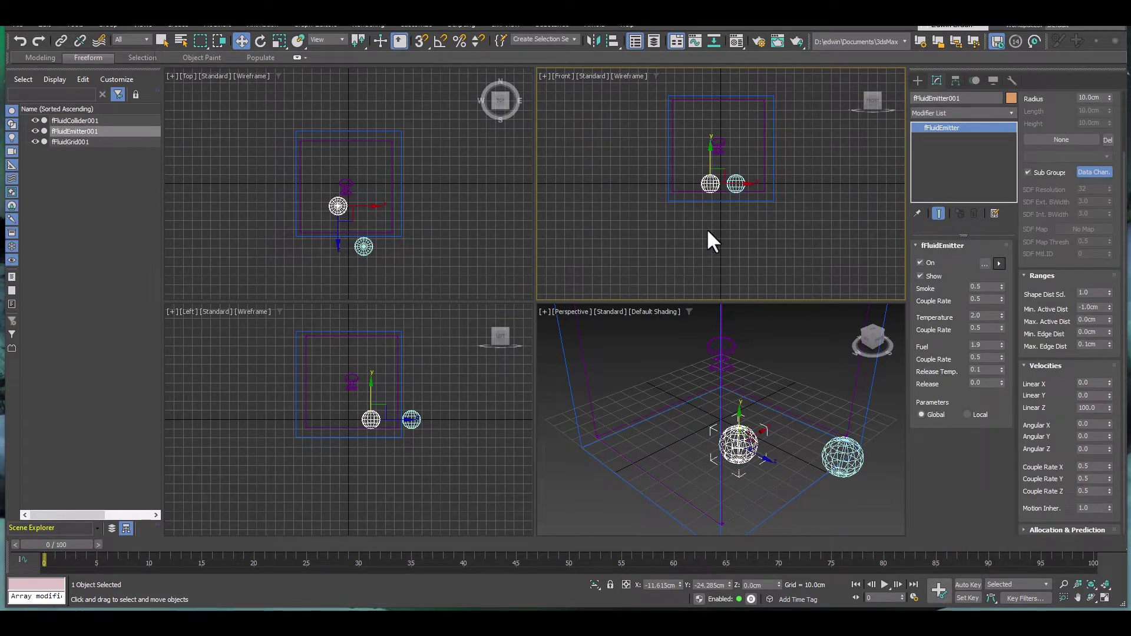
{"action": "left_click", "coordinate": [613, 40]}
{"action": "left_click", "coordinate": [718, 147]}
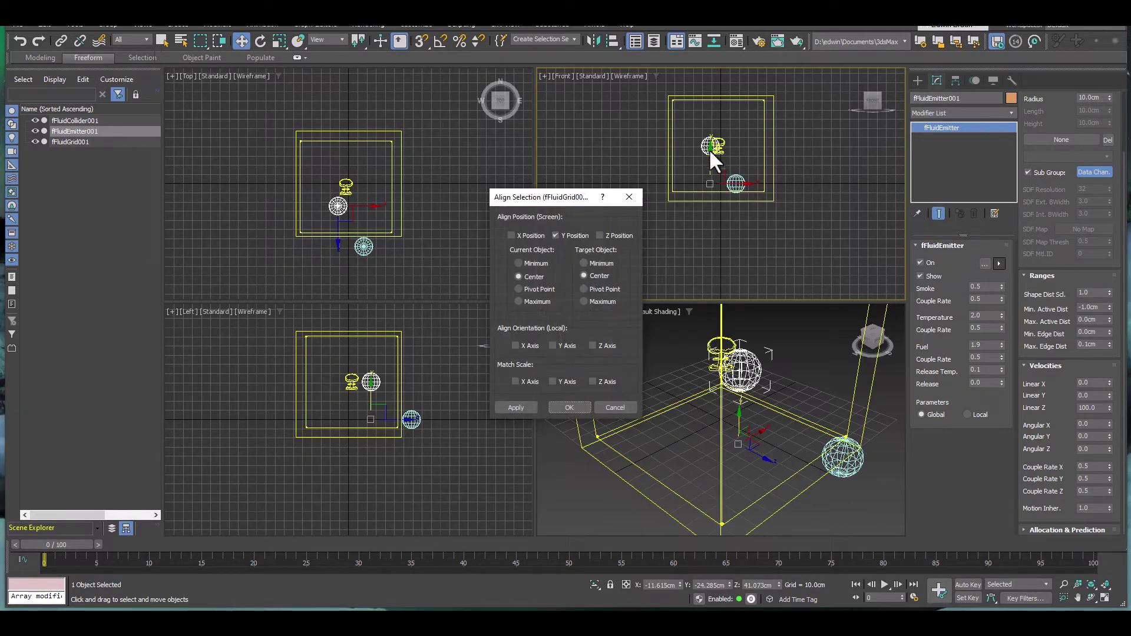
{"action": "left_click", "coordinate": [527, 235]}
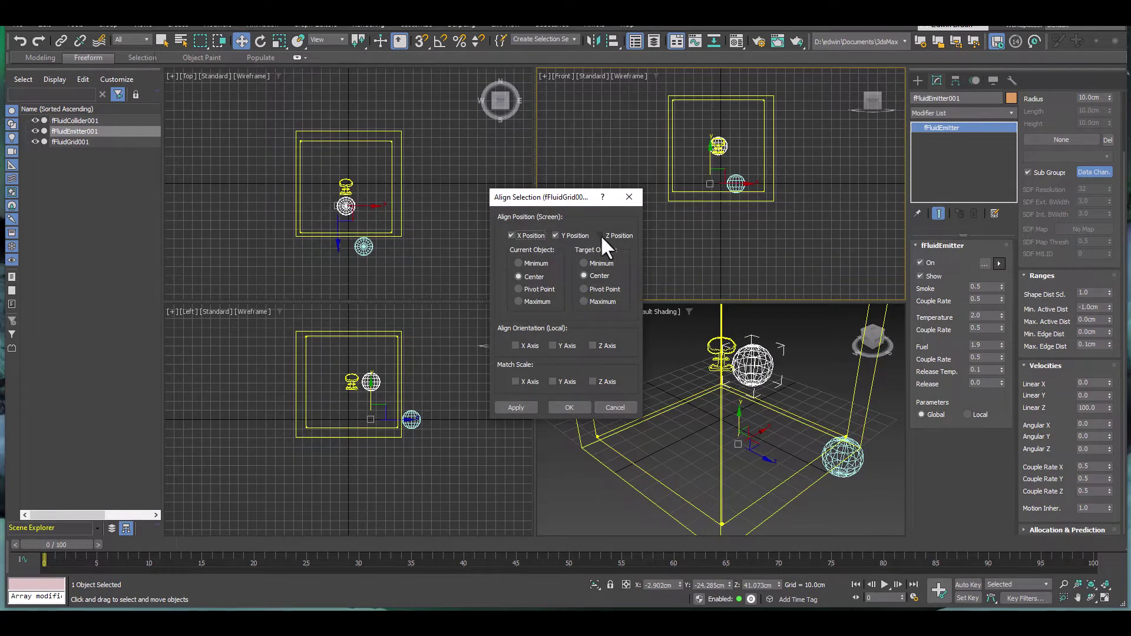
{"action": "left_click", "coordinate": [600, 235]}
{"action": "left_click", "coordinate": [571, 407]}
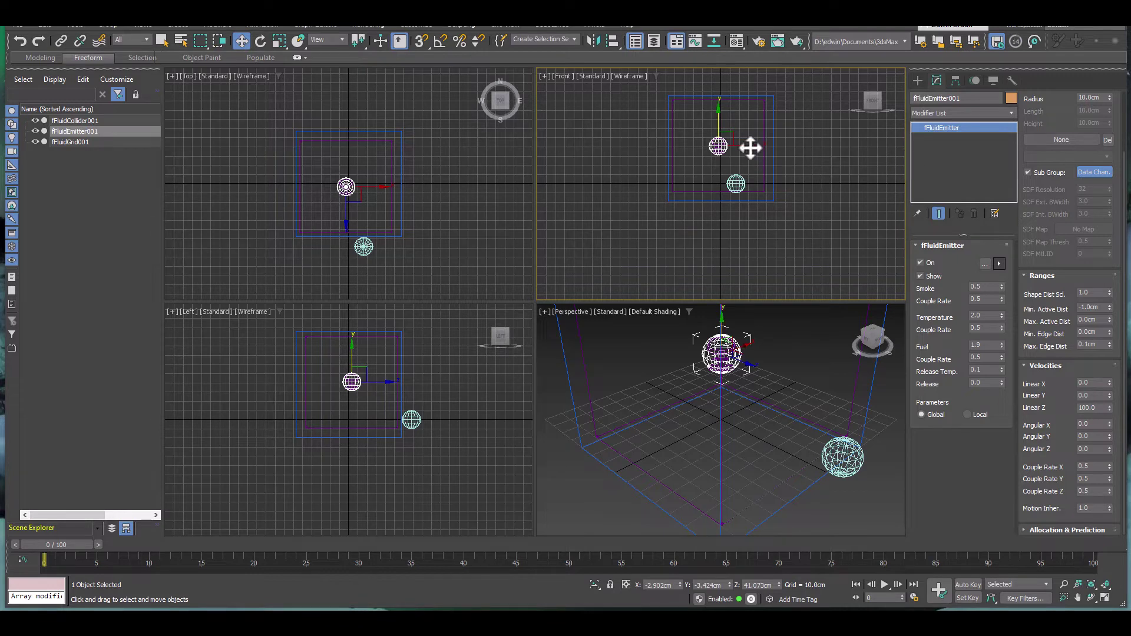
Step: Add the fluid emitter and the fluid collider to the fluid grid's Emitters & Colliders list
{"action": "left_click", "coordinate": [80, 146]}
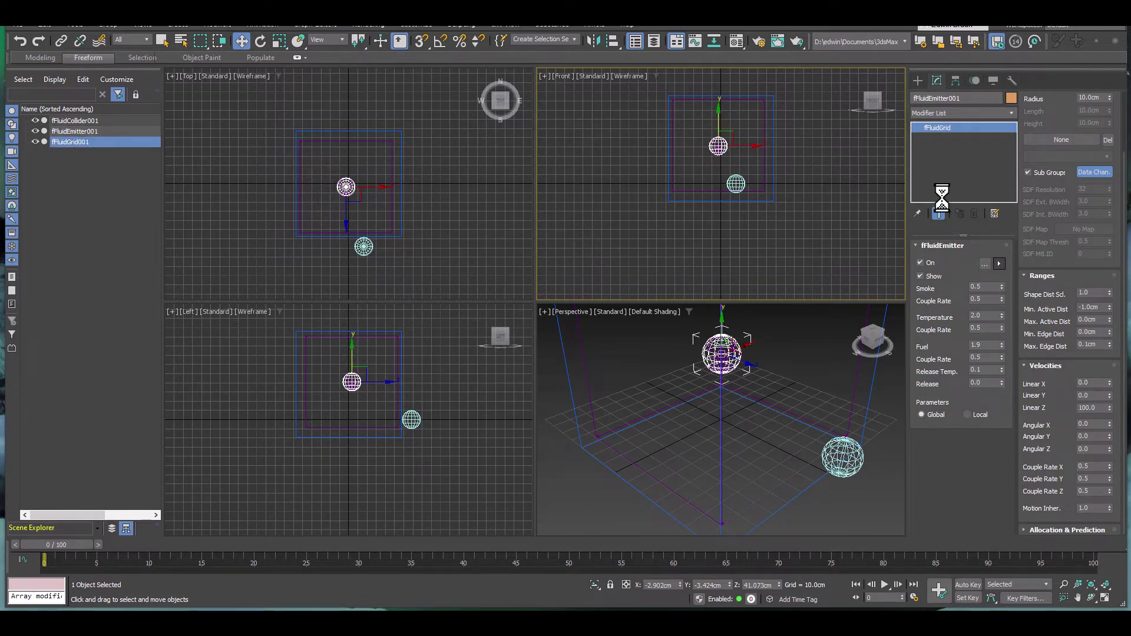
{"action": "scroll", "coordinate": [1068, 131], "scroll_direction": "up", "scroll_amount": 3}
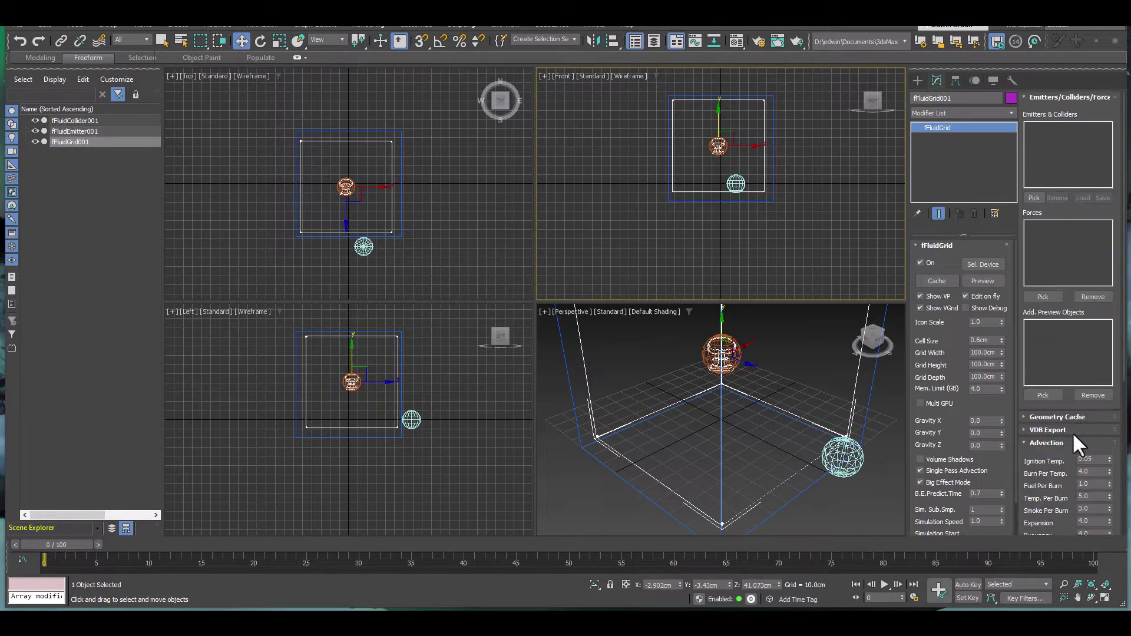
{"action": "left_click", "coordinate": [1033, 197]}
{"action": "left_click", "coordinate": [703, 354]}
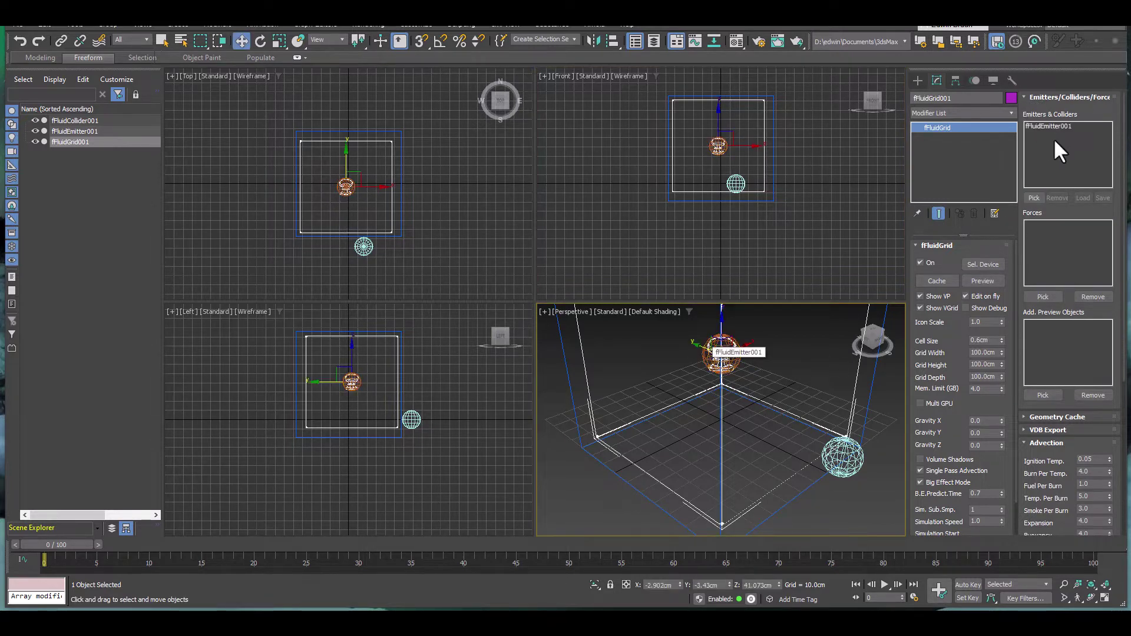
{"action": "left_click", "coordinate": [1035, 197]}
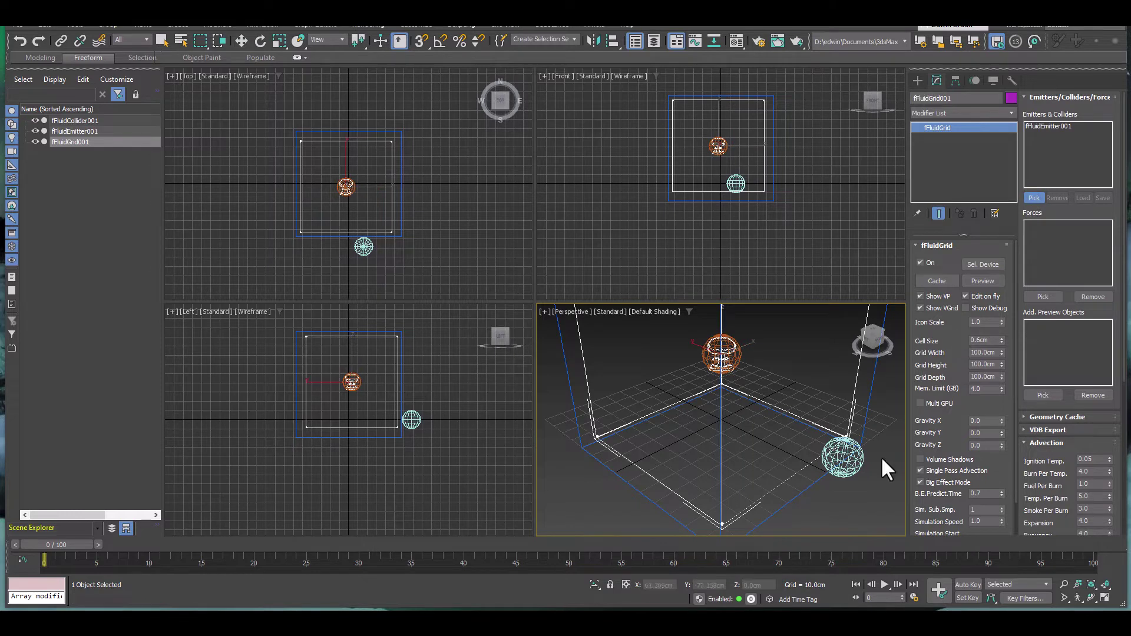
{"action": "left_click", "coordinate": [854, 457]}
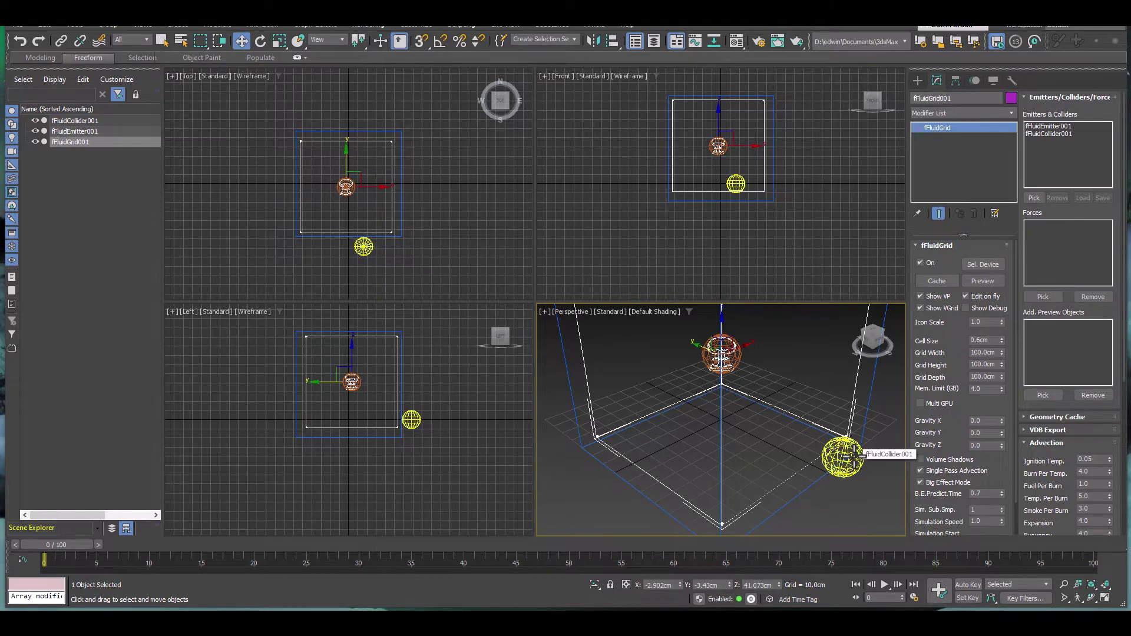
Step: Create a GeoSphere standard primitive in the perspective view and set its radius to 33 cm
{"action": "mouse_move", "coordinate": [740, 400]}
{"action": "middle_mouse_down"}
{"action": "mouse_move", "coordinate": [750, 434]}
{"action": "mouse_move", "coordinate": [752, 412]}
{"action": "middle_mouse_up"}
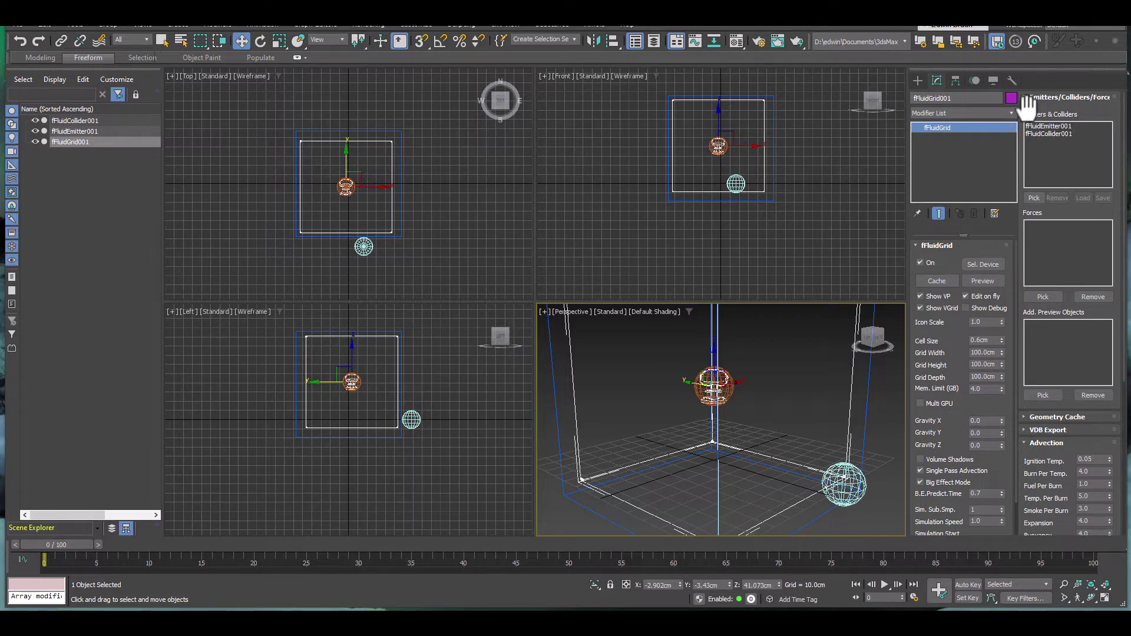
{"action": "left_click", "coordinate": [919, 77]}
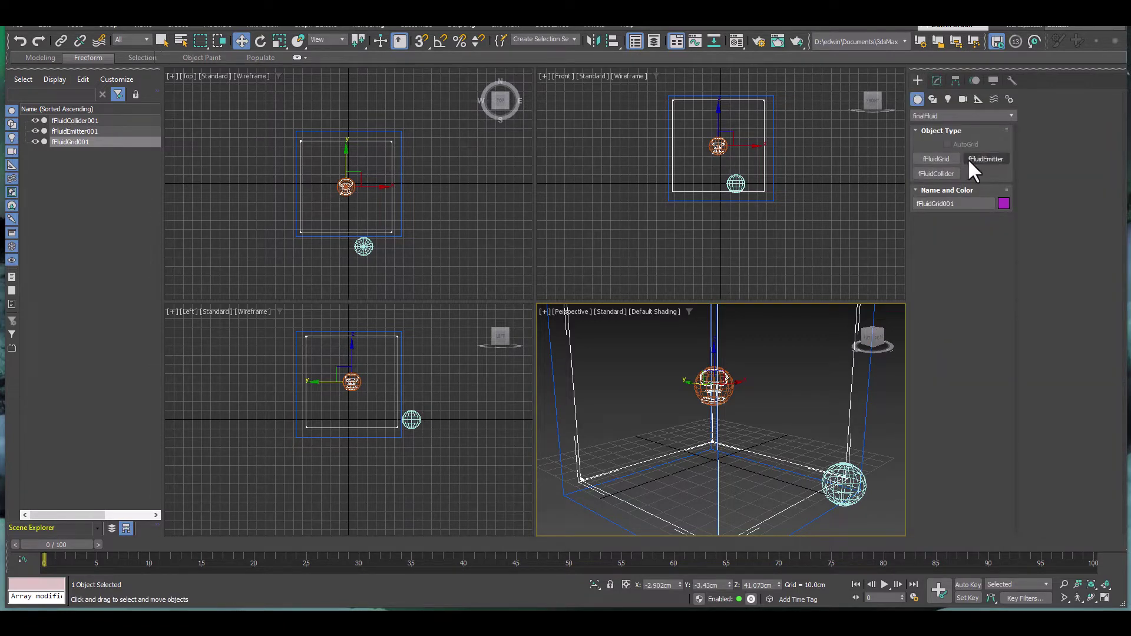
{"action": "left_click", "coordinate": [936, 113]}
{"action": "left_click", "coordinate": [935, 123]}
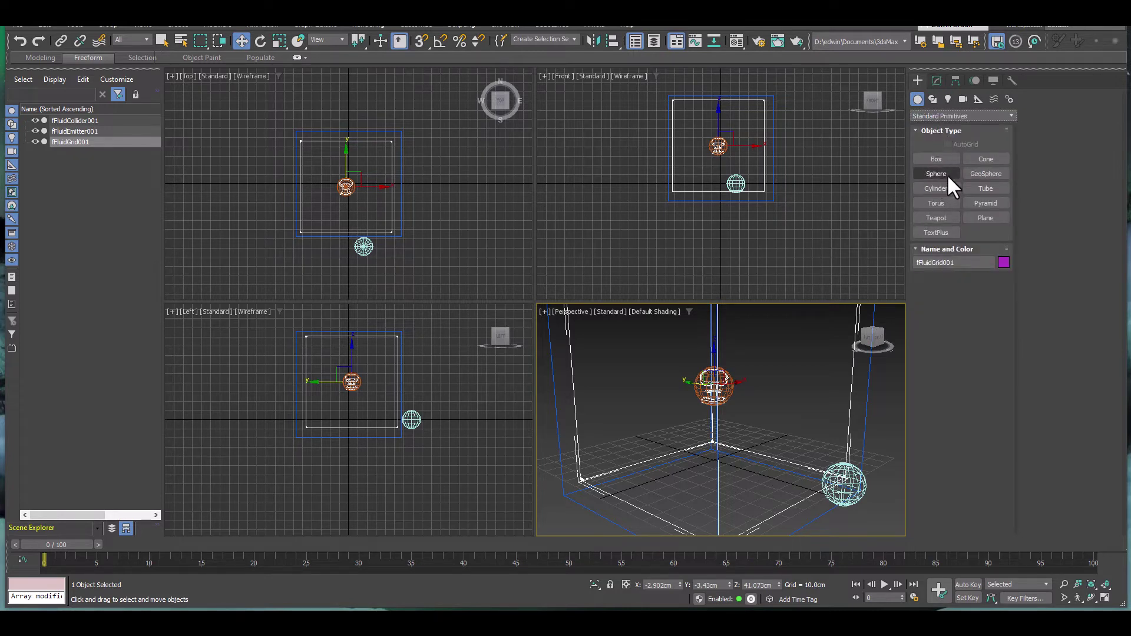
{"action": "left_click", "coordinate": [984, 172]}
{"action": "left_click_drag", "start_coordinate": [737, 413], "coordinate": [750, 395]}
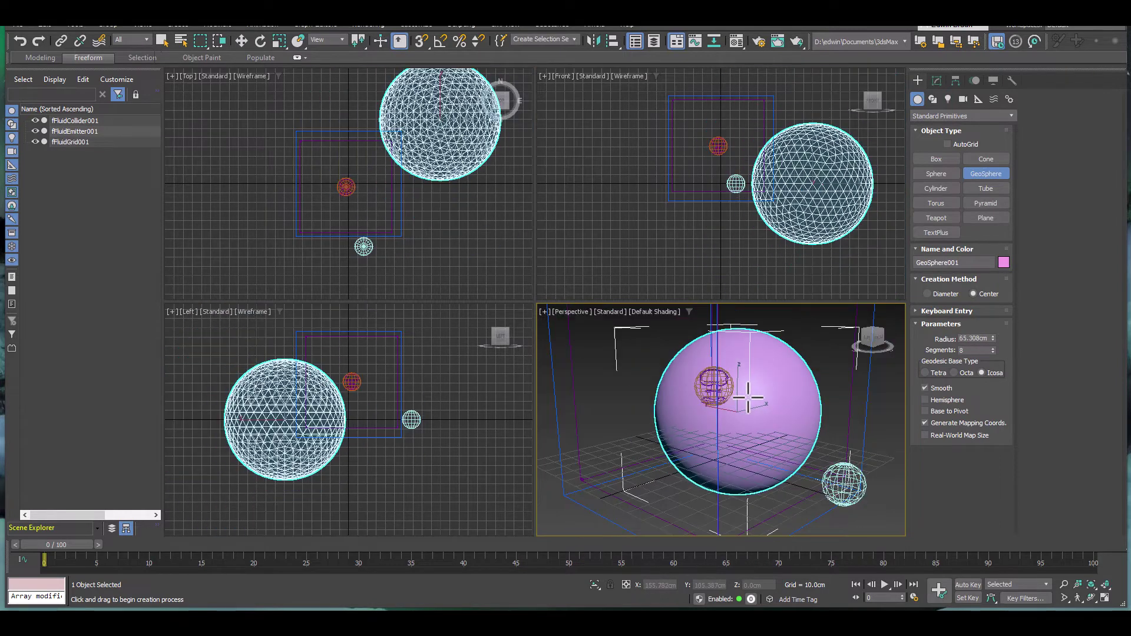
{"action": "left_click", "coordinate": [936, 81]}
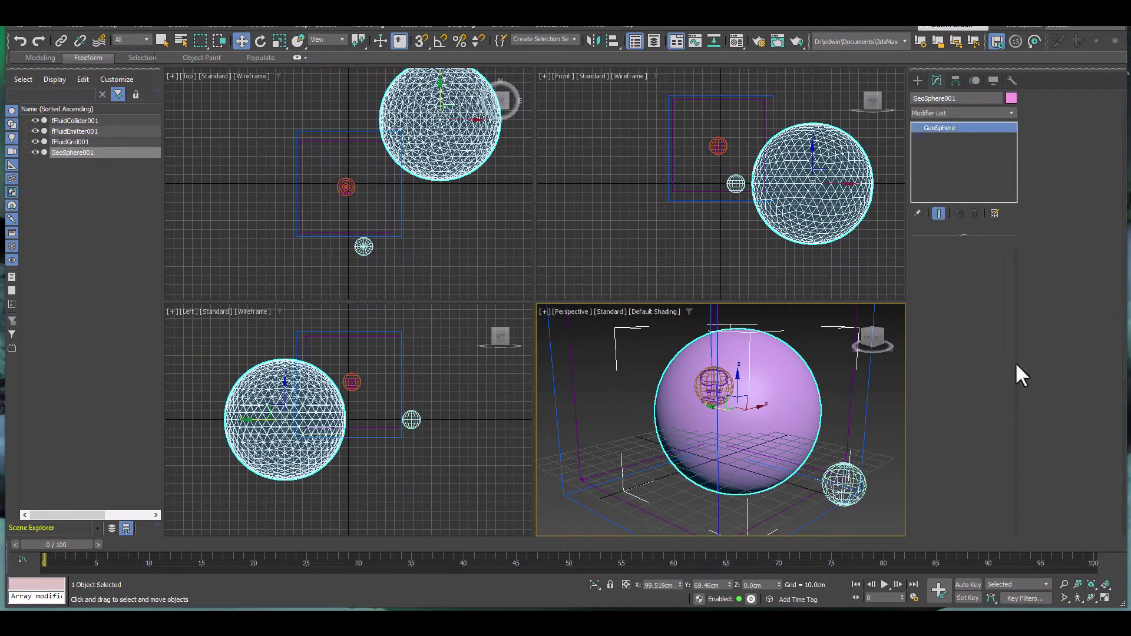
{"action": "double_click", "coordinate": [973, 260]}
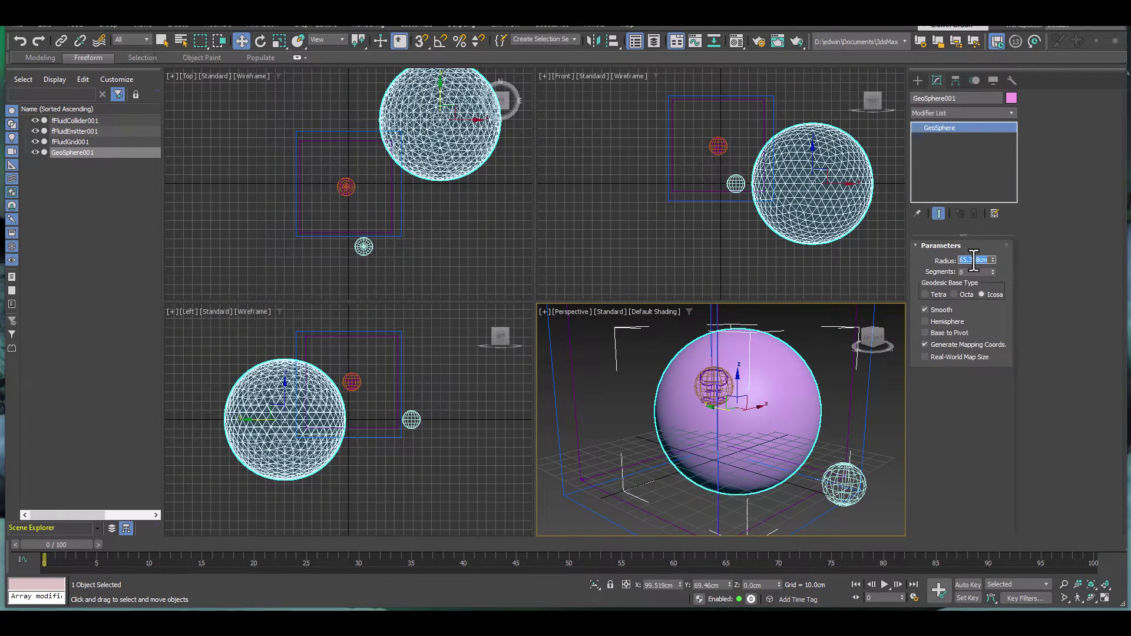
{"action": "type", "text": "33"}
{"action": "key", "text": "Return"}
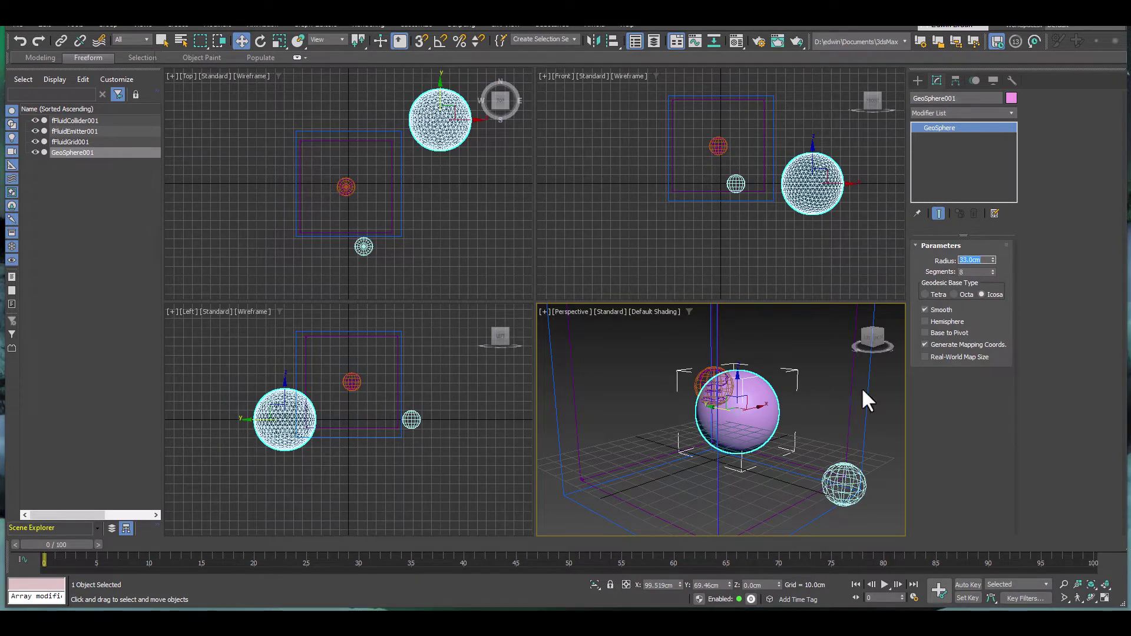
Step: Align the GeoSphere to the fluid emitter, center to center
{"action": "left_click", "coordinate": [613, 42]}
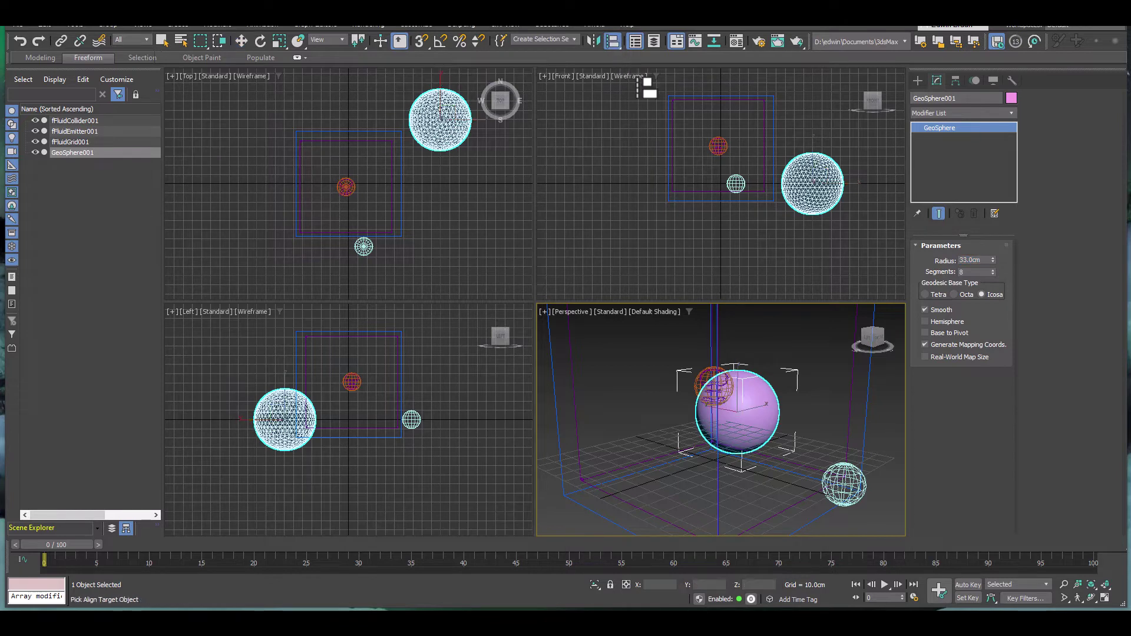
{"action": "left_click", "coordinate": [721, 144]}
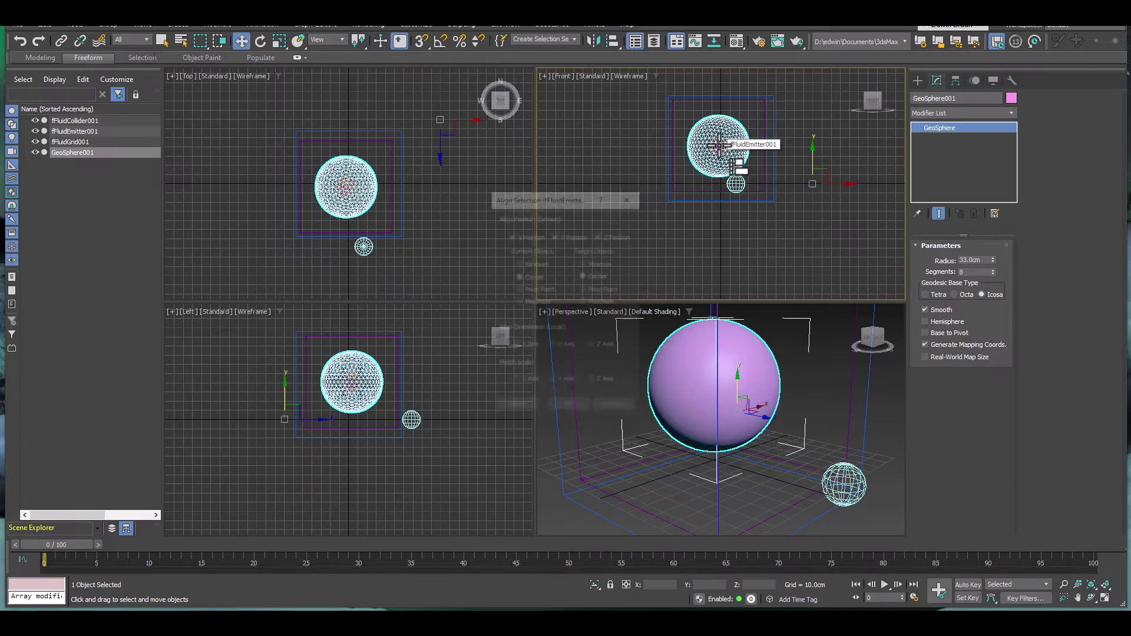
{"action": "left_click", "coordinate": [569, 408]}
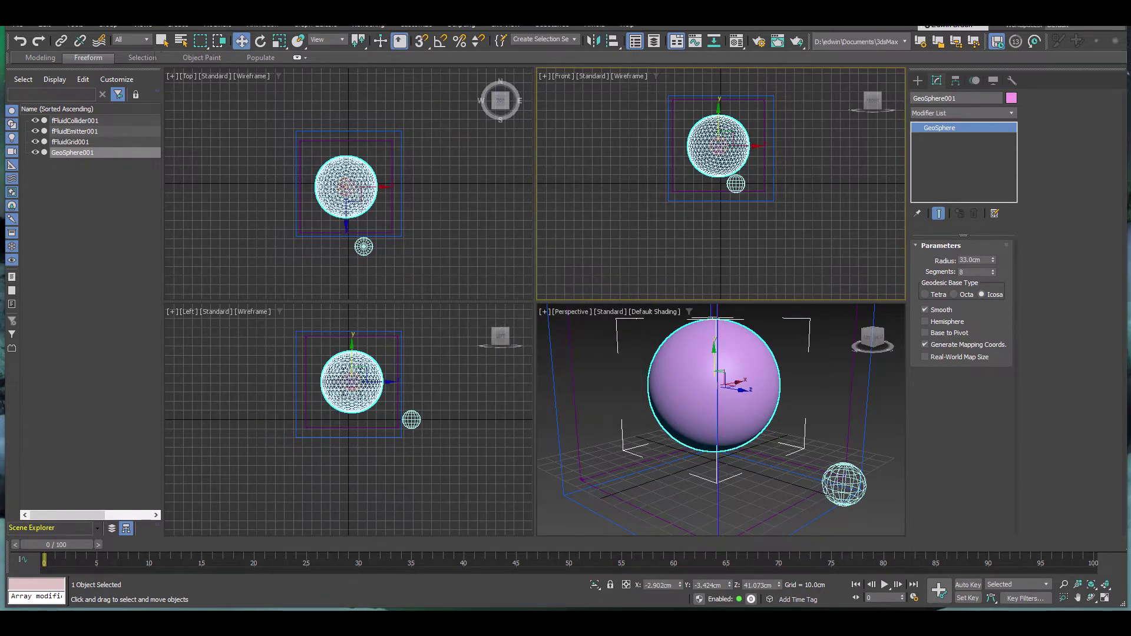
Step: Add a Shell modifier to the GeoSphere and set its Outer Amount to 2 cm
{"action": "left_click", "coordinate": [917, 80]}
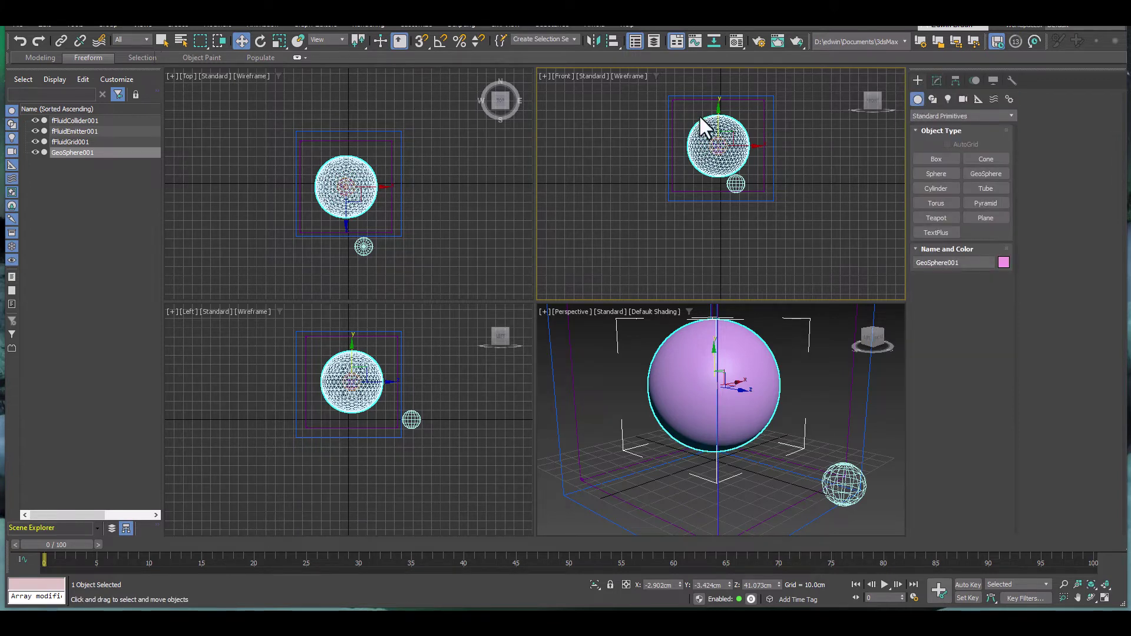
{"action": "left_click", "coordinate": [937, 80]}
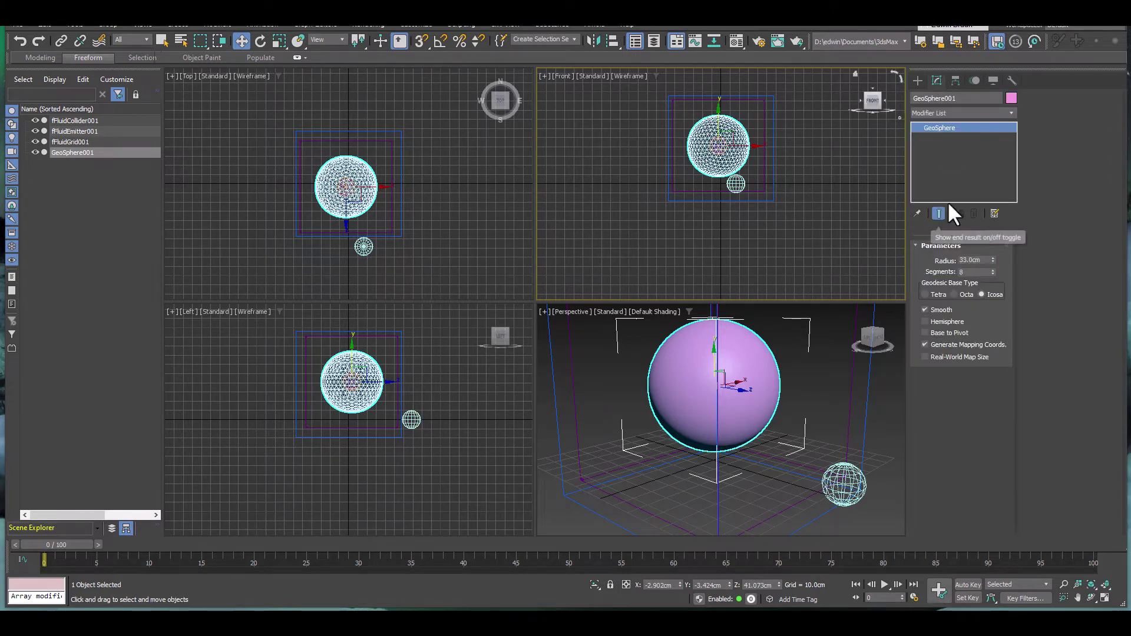
{"action": "left_click", "coordinate": [1015, 112]}
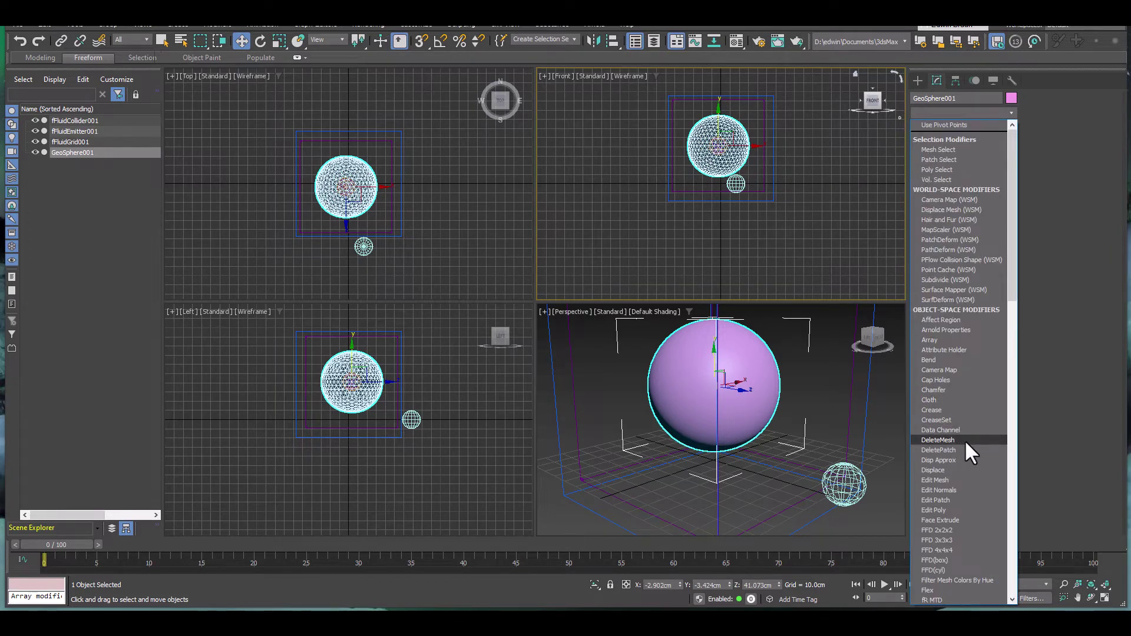
{"action": "scroll", "coordinate": [964, 440], "scroll_direction": "down", "scroll_amount": 20}
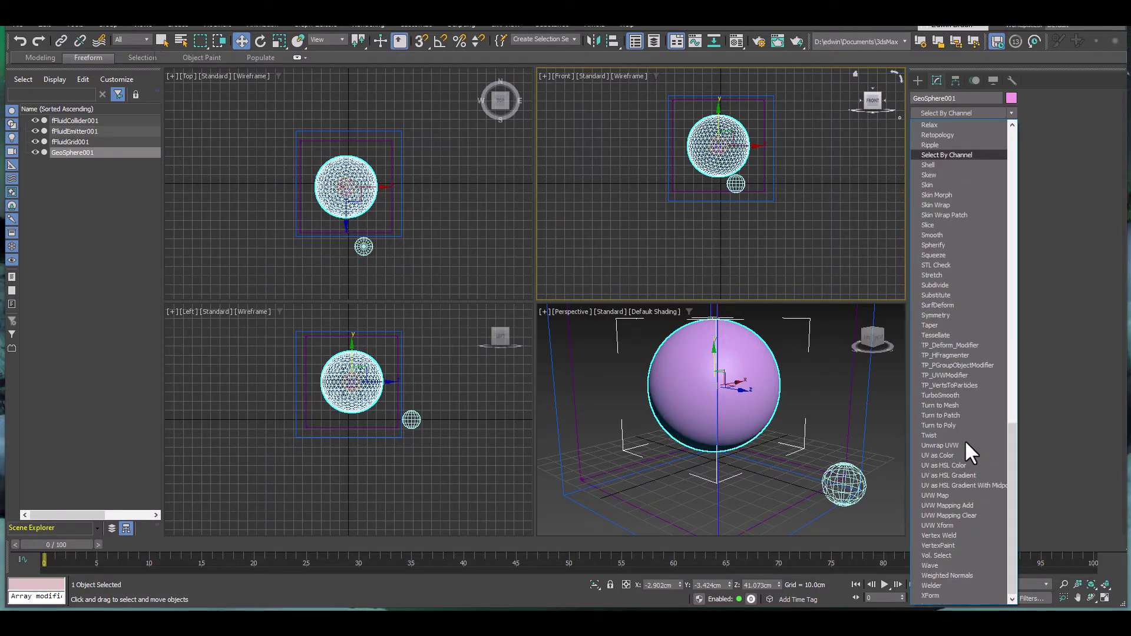
{"action": "left_click", "coordinate": [947, 164]}
{"action": "double_click", "coordinate": [979, 275]}
{"action": "type", "text": "2"}
{"action": "key", "text": "Return"}
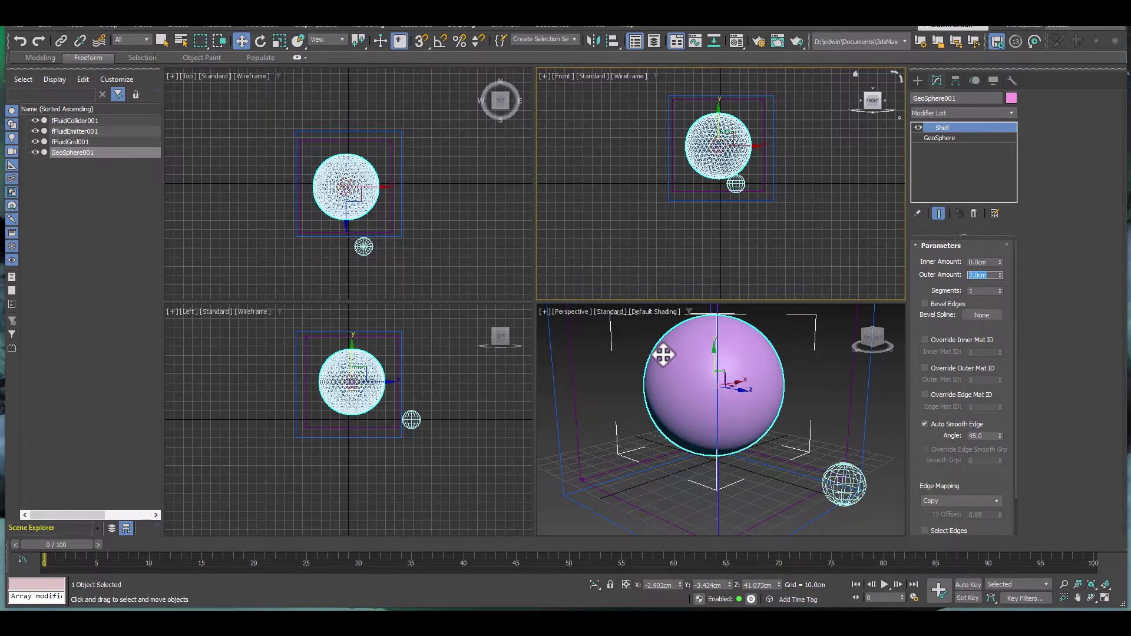
Step: Switch the perspective view to wireframe and hide the GeoSphere
{"action": "left_click", "coordinate": [694, 322]}
{"action": "key", "text": "F3"}
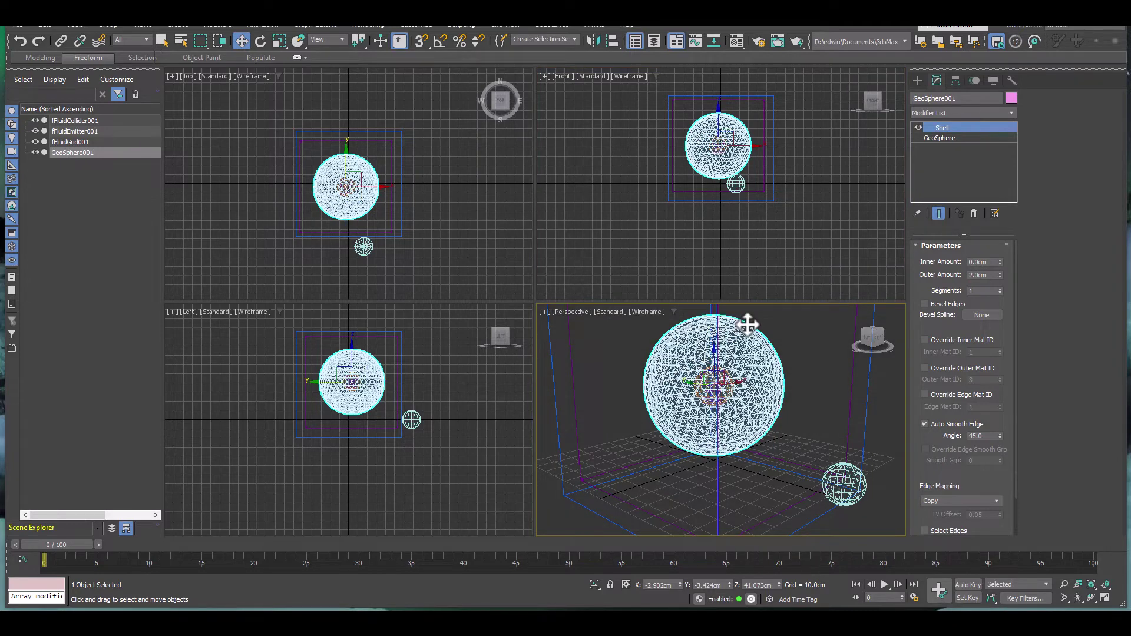
{"action": "scroll", "coordinate": [362, 357], "scroll_direction": "up", "scroll_amount": 6}
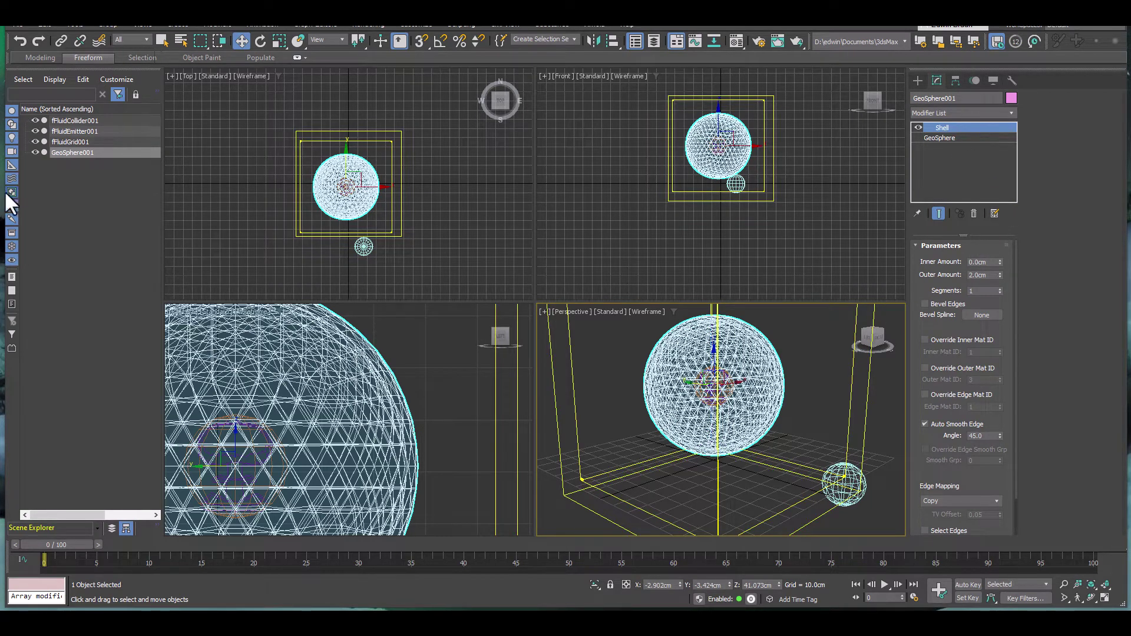
{"action": "left_click", "coordinate": [35, 153]}
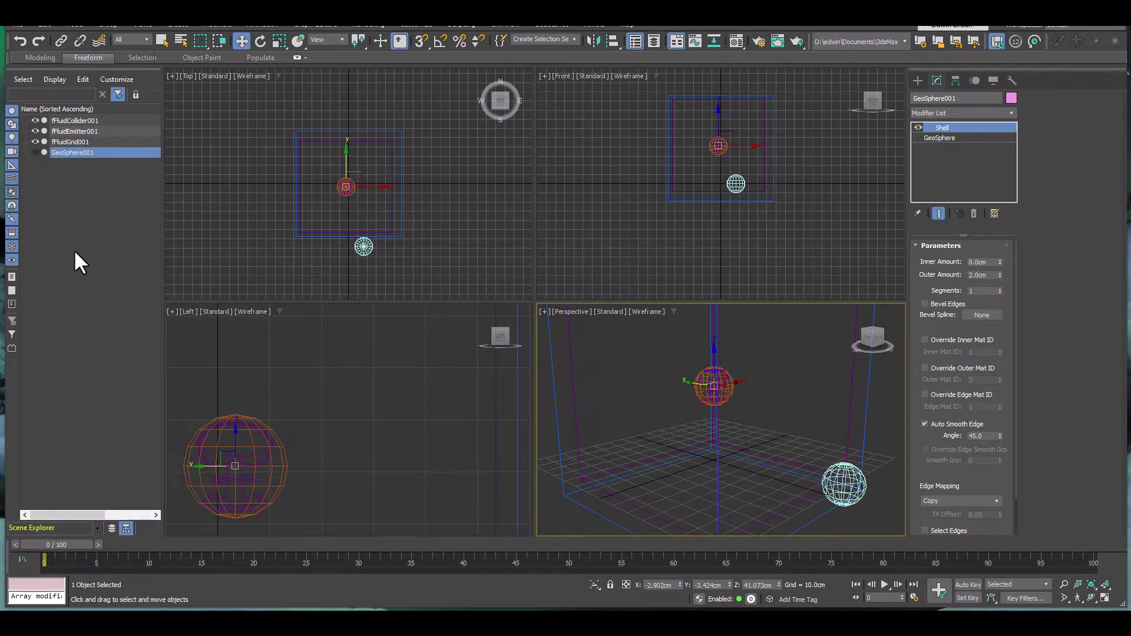
{"action": "scroll", "coordinate": [318, 389], "scroll_direction": "down", "scroll_amount": 6}
{"action": "middle_click_drag", "start_coordinate": [338, 394], "coordinate": [389, 406]}
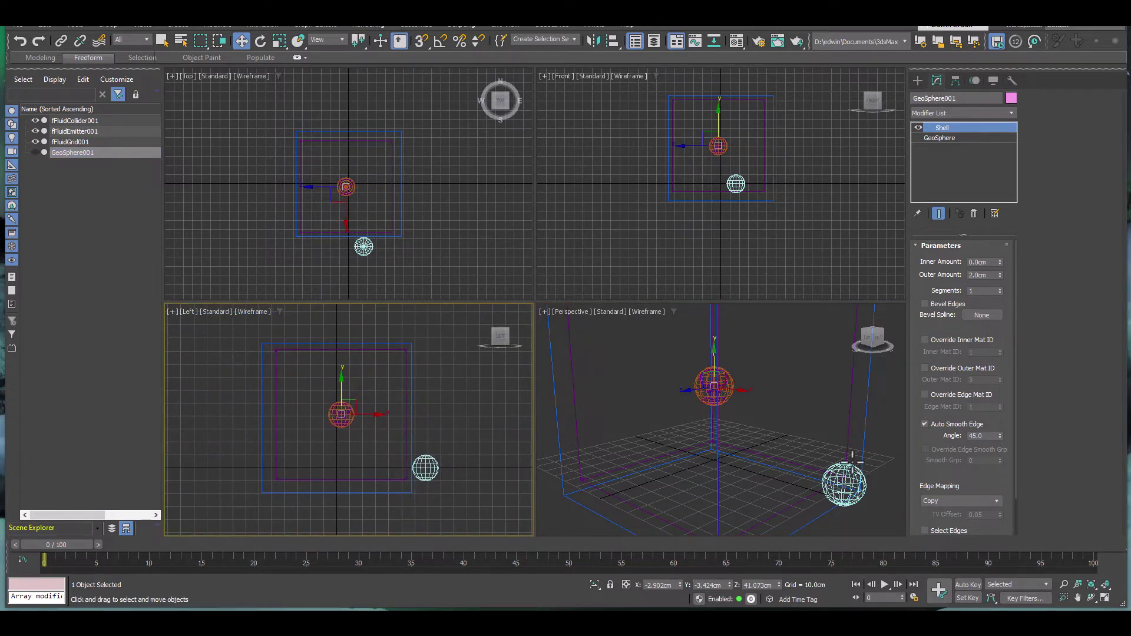
Step: Assign the hidden GeoSphere as the fluid collider's shape object and set the collider type to SDF
{"action": "left_click", "coordinate": [851, 487]}
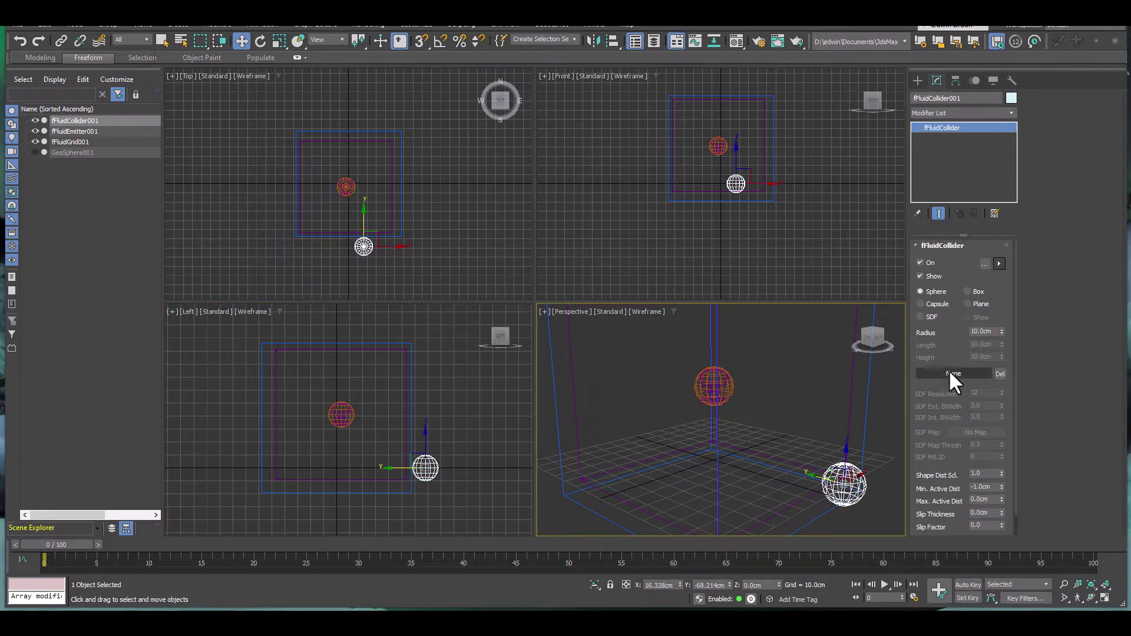
{"action": "left_click", "coordinate": [953, 373]}
{"action": "left_click", "coordinate": [73, 152]}
{"action": "left_click", "coordinate": [921, 316]}
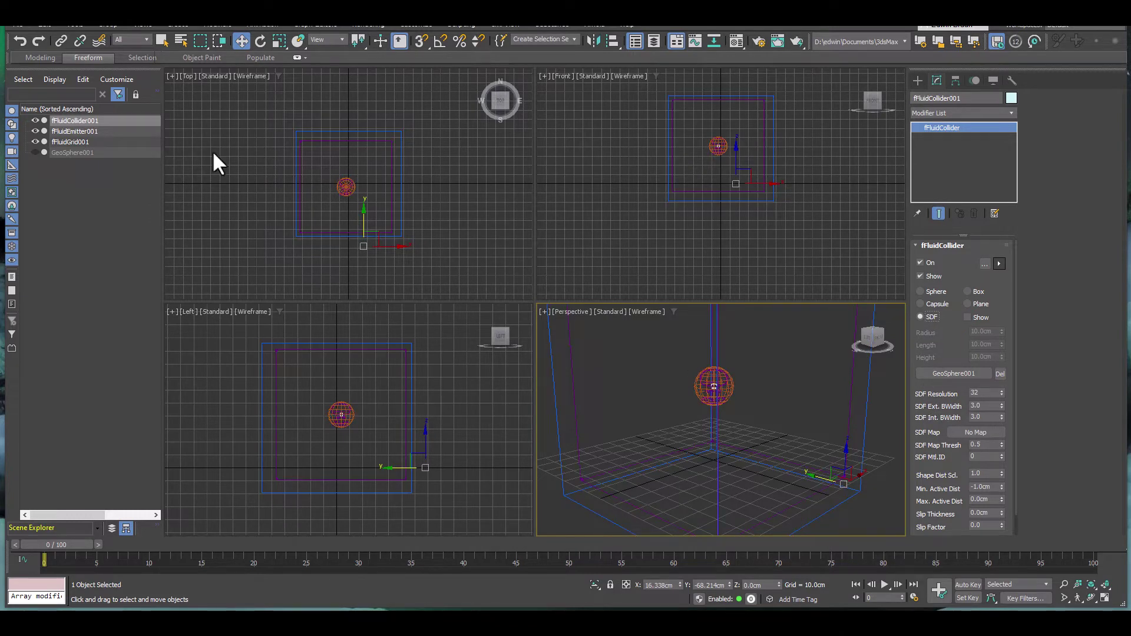
{"action": "scroll", "coordinate": [951, 457], "scroll_direction": "down", "scroll_amount": 2}
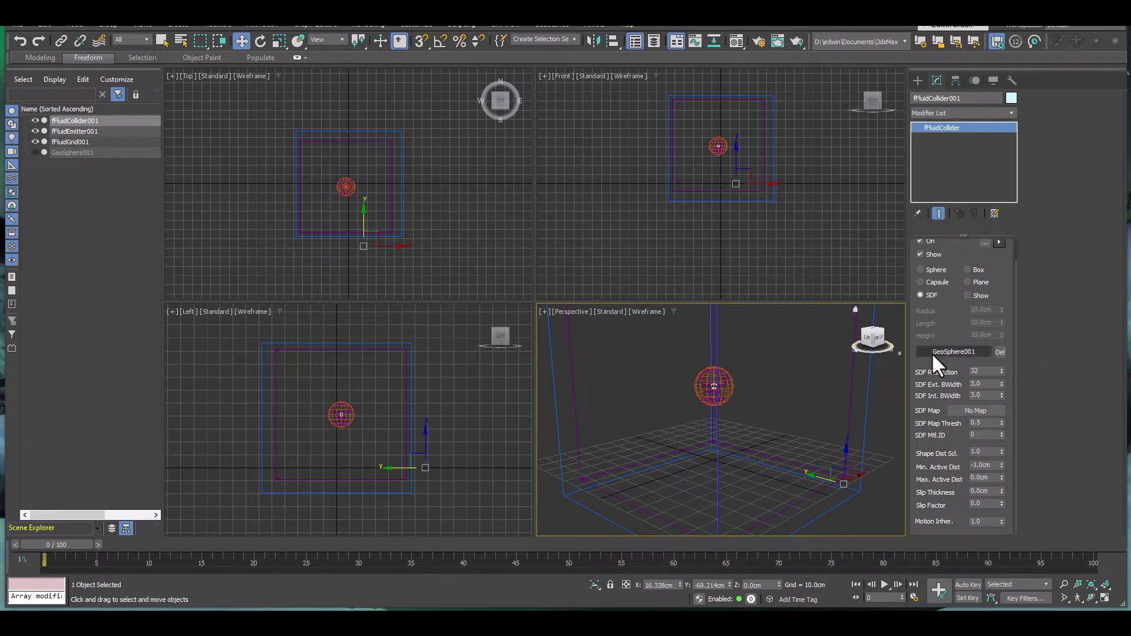
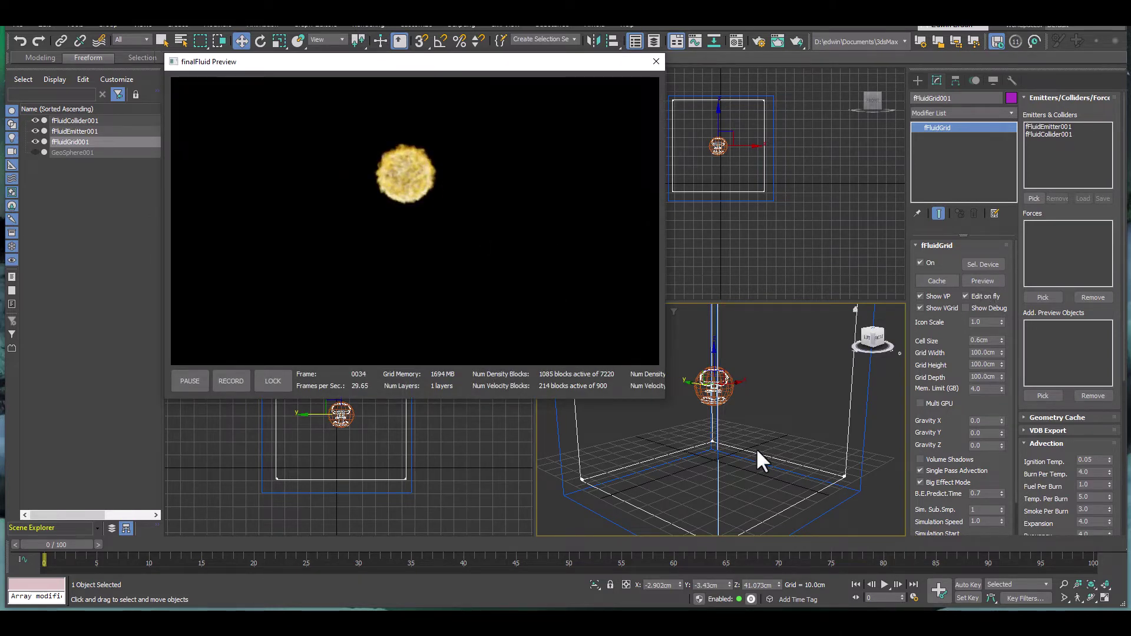
Step: Set the fluid grid's Vorticity Strength to 2 and its Velocity Mask to 0.2
{"action": "left_click_drag", "start_coordinate": [1055, 468], "coordinate": [1041, 119]}
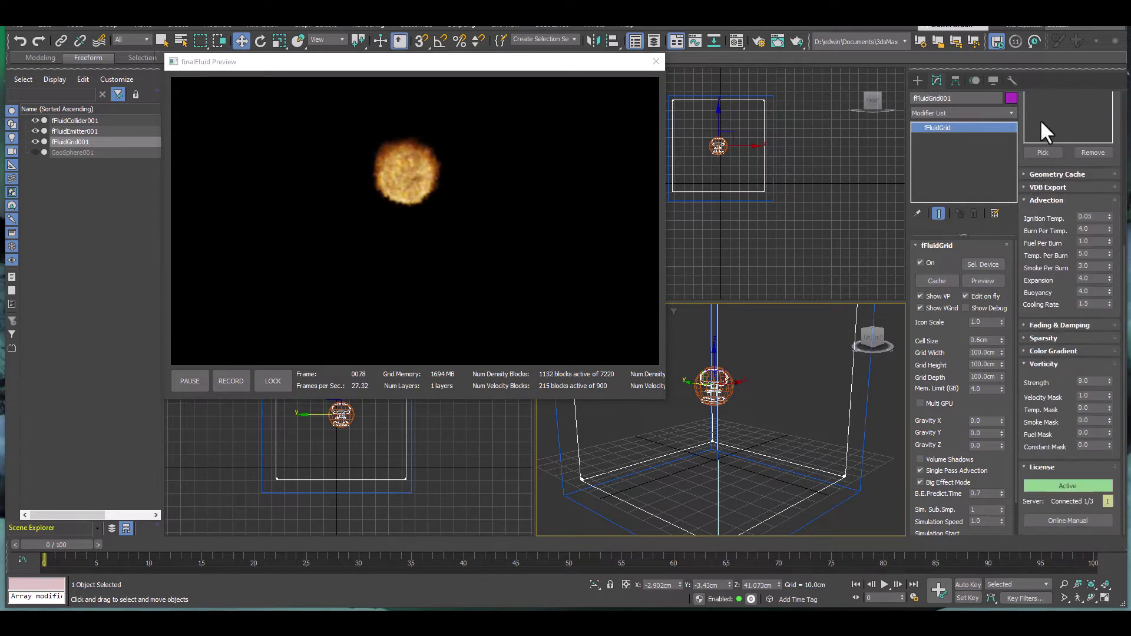
{"action": "left_click", "coordinate": [1093, 382]}
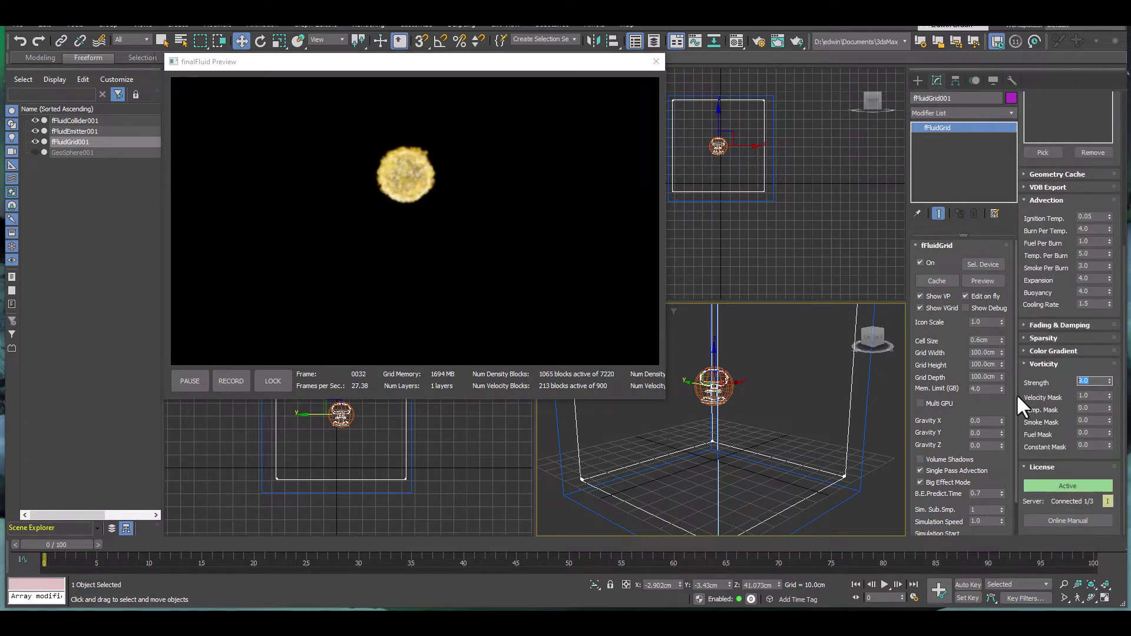
{"action": "type", "text": "2"}
{"action": "key", "text": "Return"}
{"action": "left_click", "coordinate": [1089, 396]}
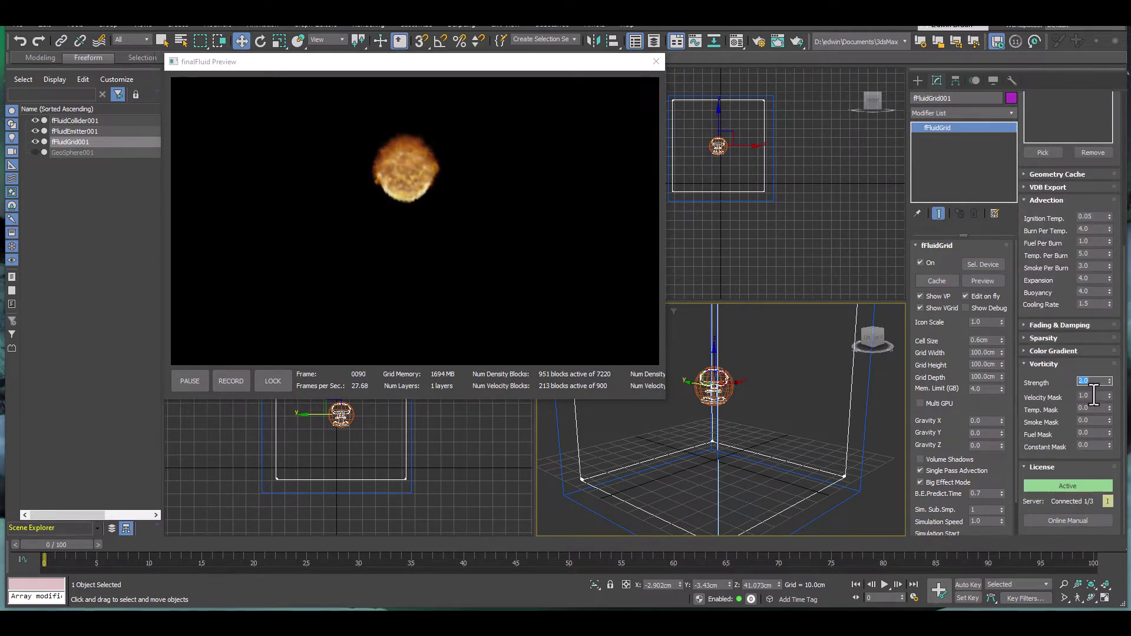
{"action": "type", "text": "0.2"}
{"action": "key", "text": "Return"}
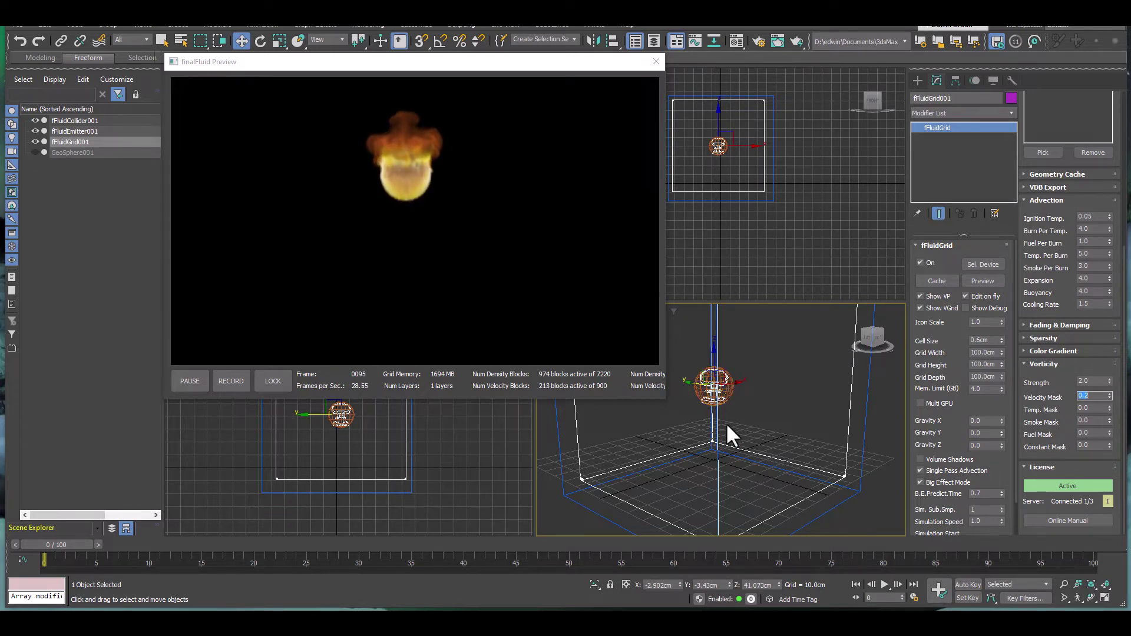
Step: Set the fluid emitter's Linear Z velocity to 0, Smoke to 4, Fuel to 50 and Min. Active Dist to -2 cm
{"action": "left_click", "coordinate": [702, 388]}
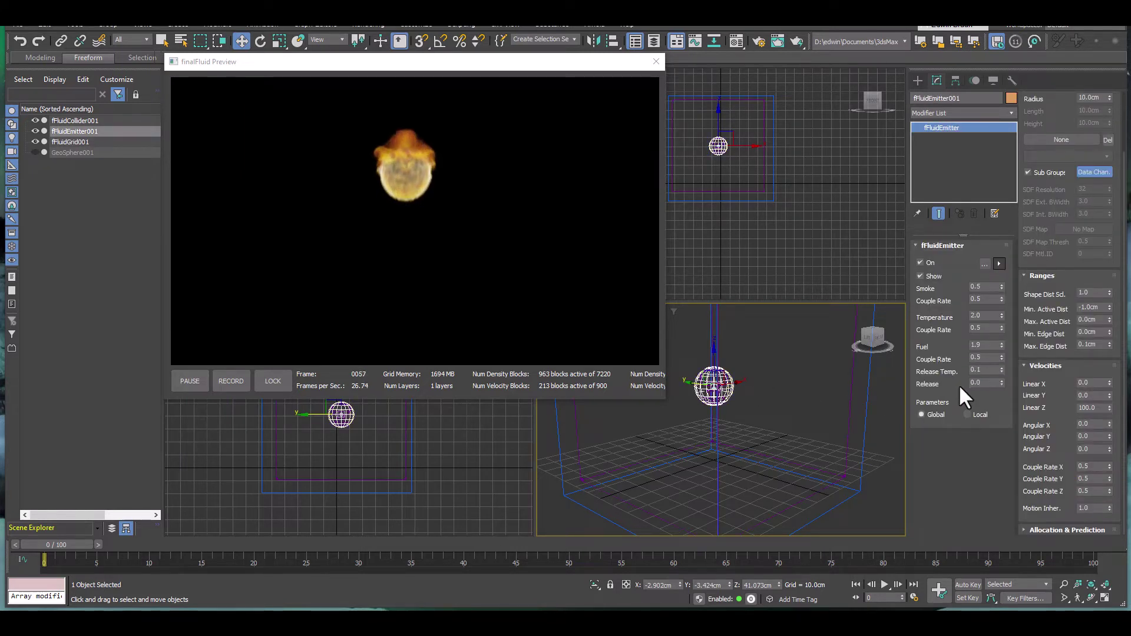
{"action": "right_click", "coordinate": [1109, 408]}
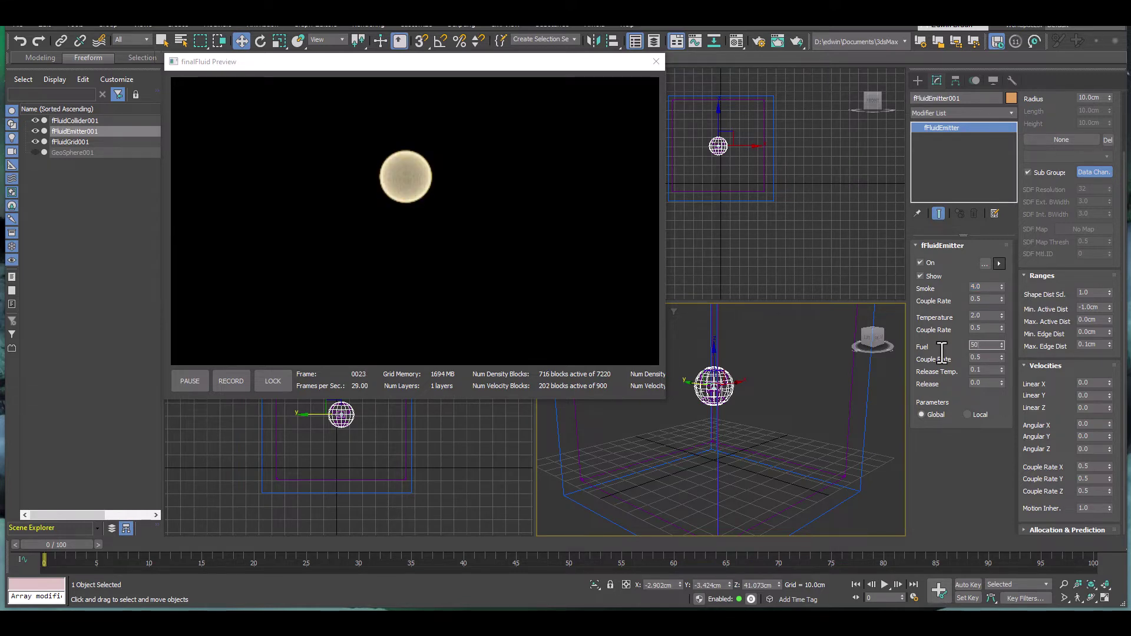
{"action": "key", "text": "Return"}
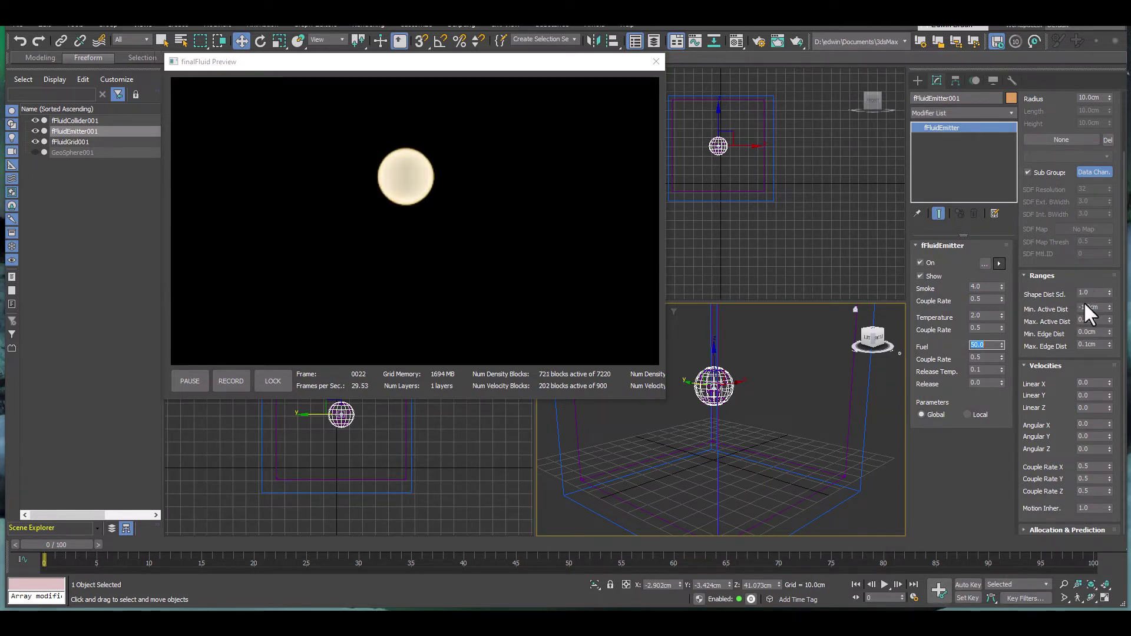
{"action": "left_click_drag", "start_coordinate": [1110, 307], "coordinate": [1119, 307]}
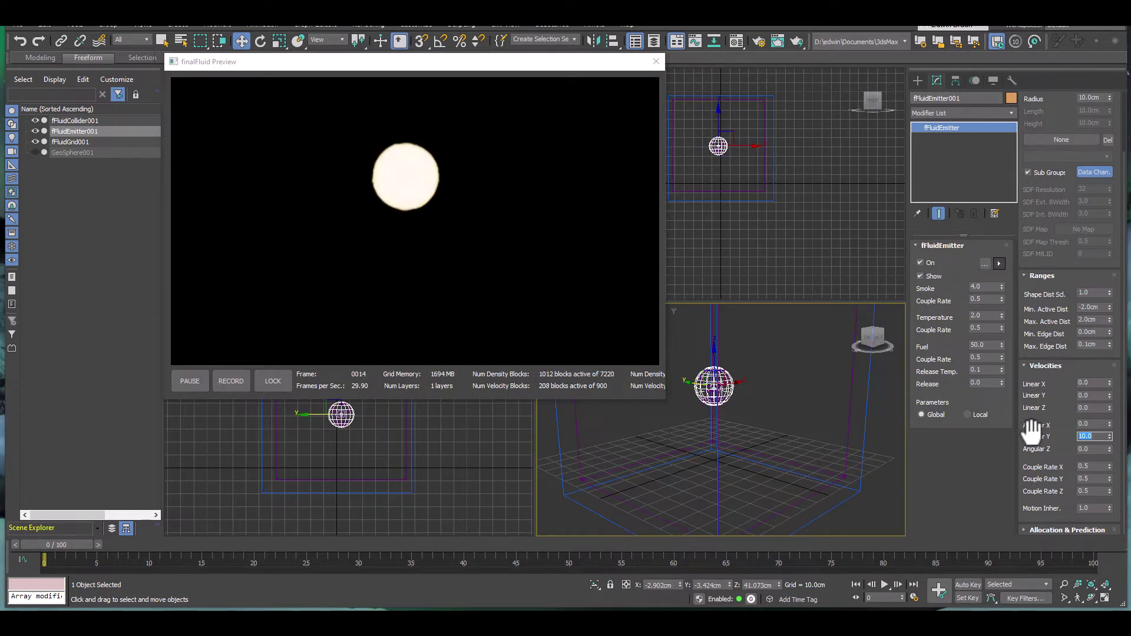
Step: Set the fluid emitter's velocity Couple Rate X, Y and Z to 1
{"action": "double_click", "coordinate": [1090, 466]}
{"action": "type", "text": "1"}
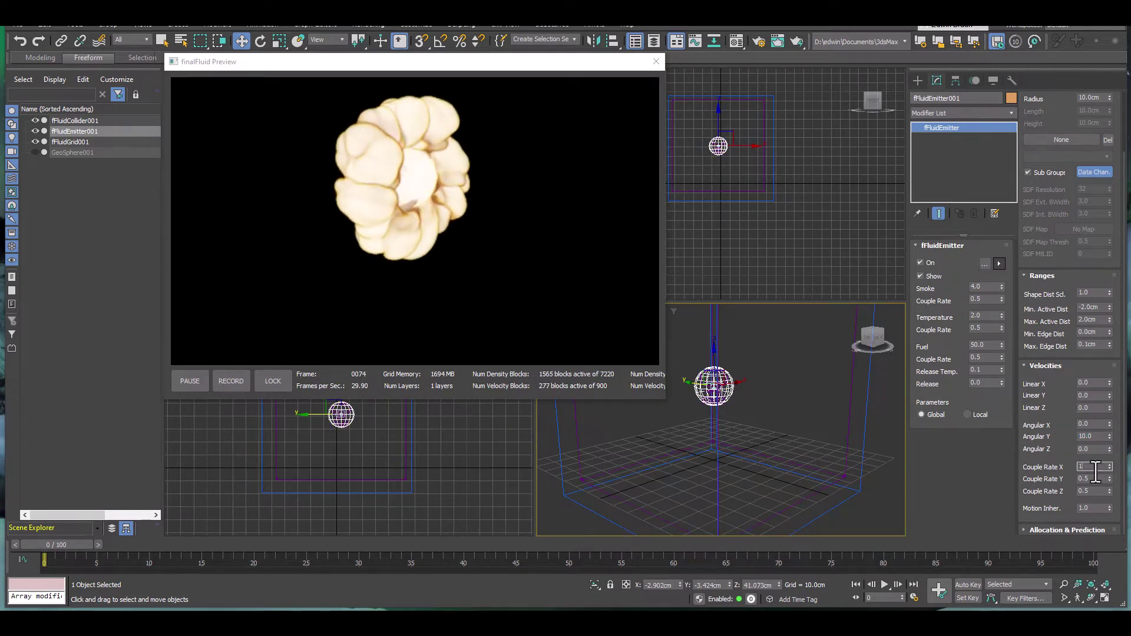
{"action": "key", "text": "Tab"}
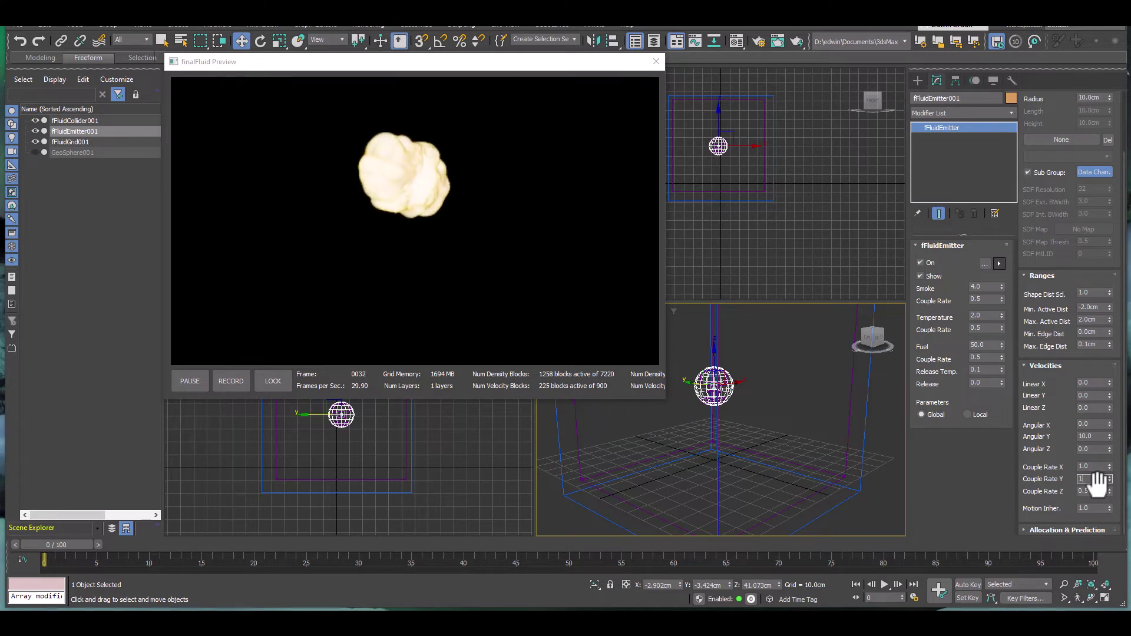
{"action": "type", "text": "1"}
{"action": "key", "text": "Tab"}
{"action": "type", "text": "1"}
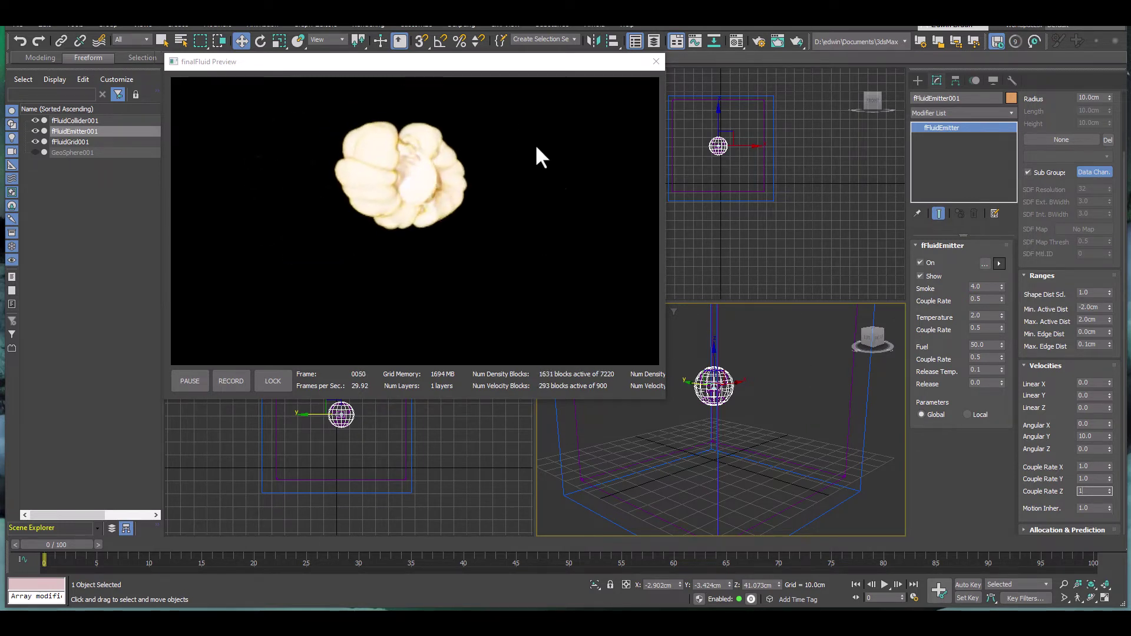
Step: Show the GeoSphere briefly to compare it with the fluid in the preview, and hide it again
{"action": "left_click", "coordinate": [35, 152]}
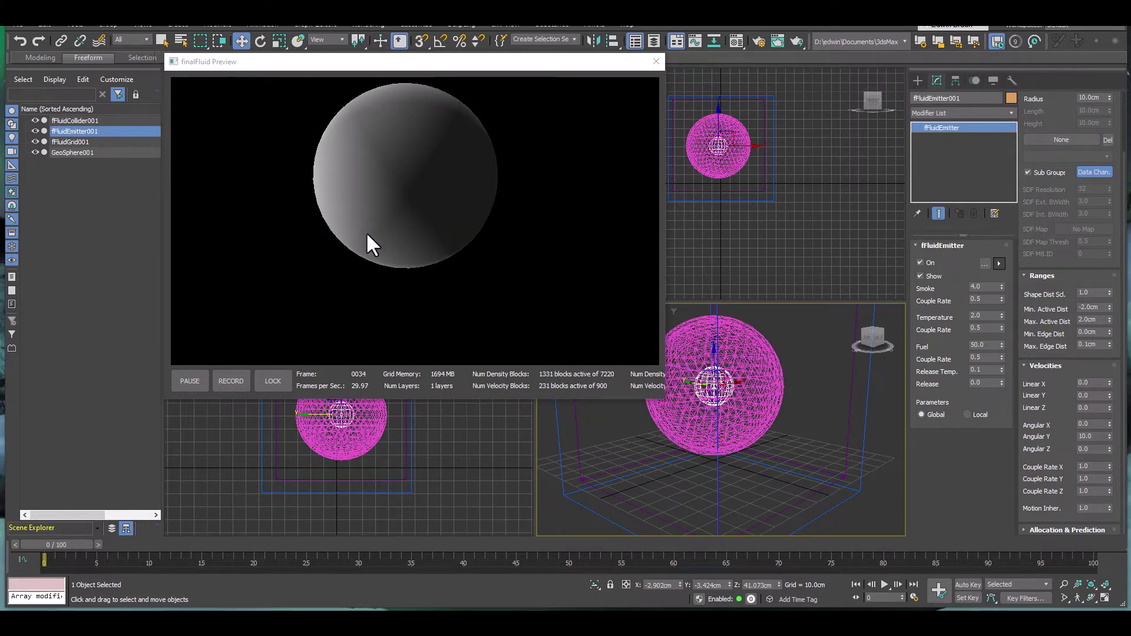
{"action": "left_click", "coordinate": [34, 152]}
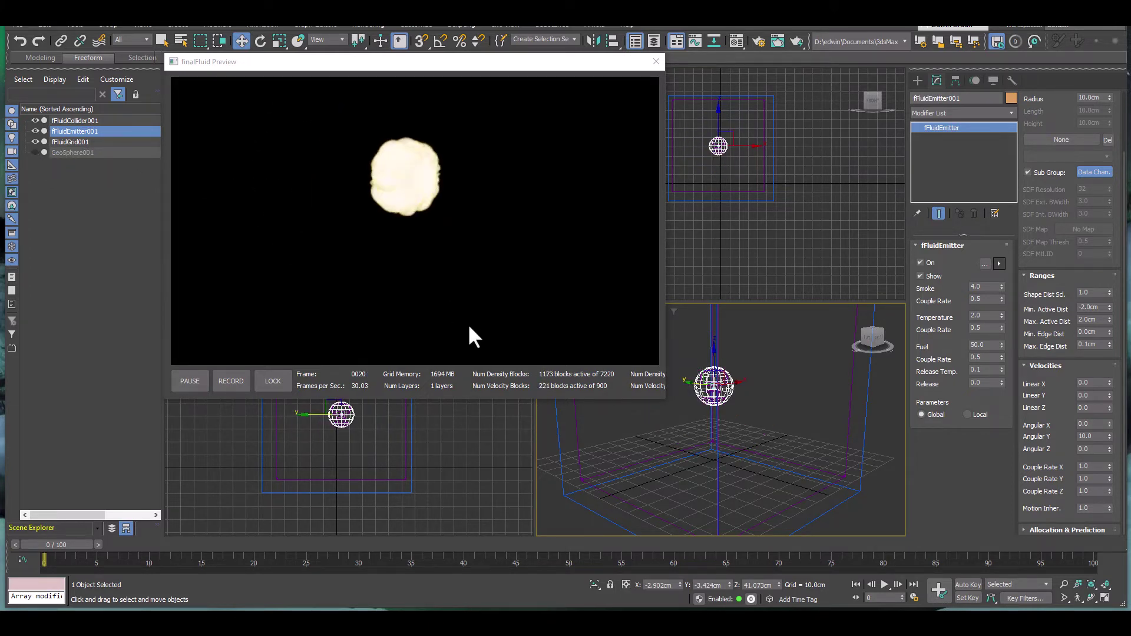
{"action": "middle_click_drag", "start_coordinate": [730, 407], "coordinate": [750, 390]}
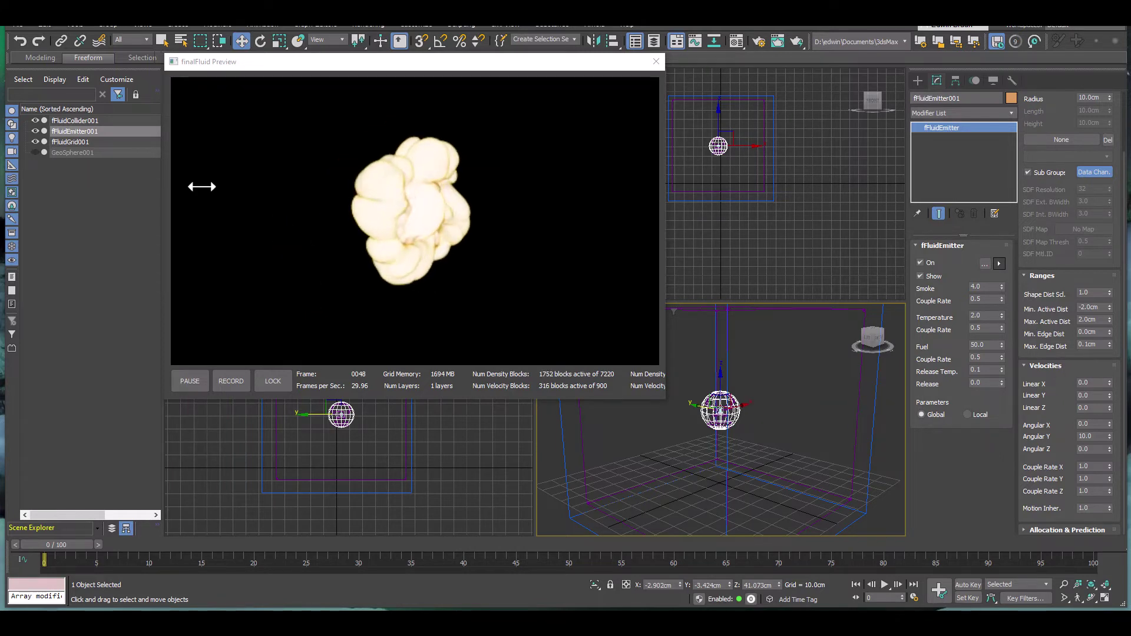
Step: Set the fluid grid's Advection values: Cooling Rate 0.3, Burn Per Temp. 50 and Fuel Per Burn 10
{"action": "left_click", "coordinate": [77, 142]}
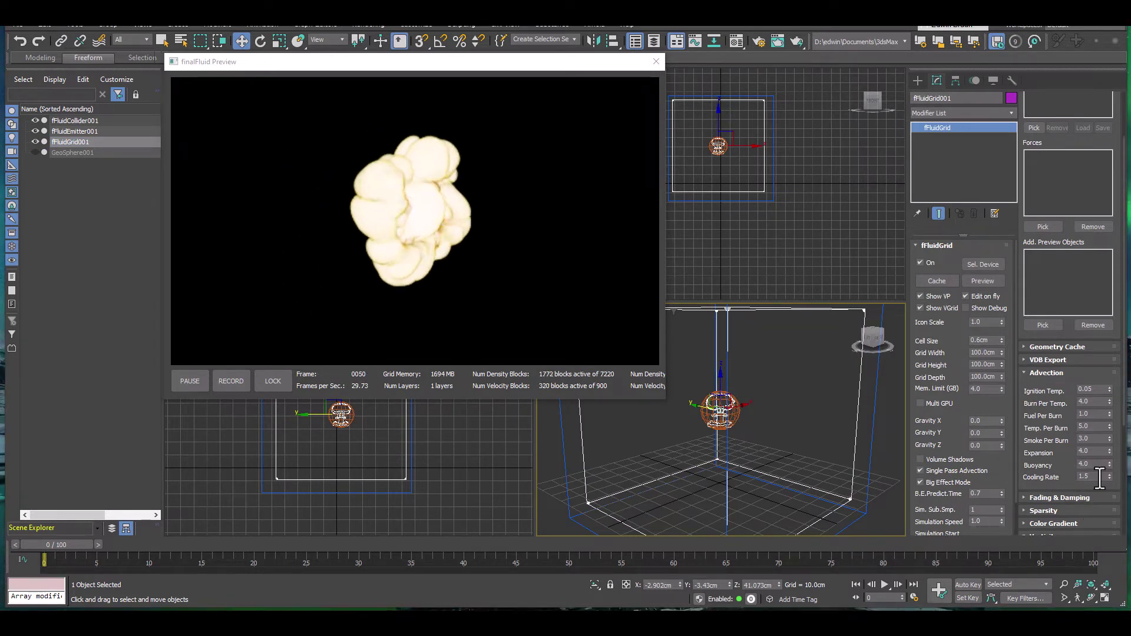
{"action": "left_click_drag", "start_coordinate": [1099, 478], "coordinate": [1081, 479]}
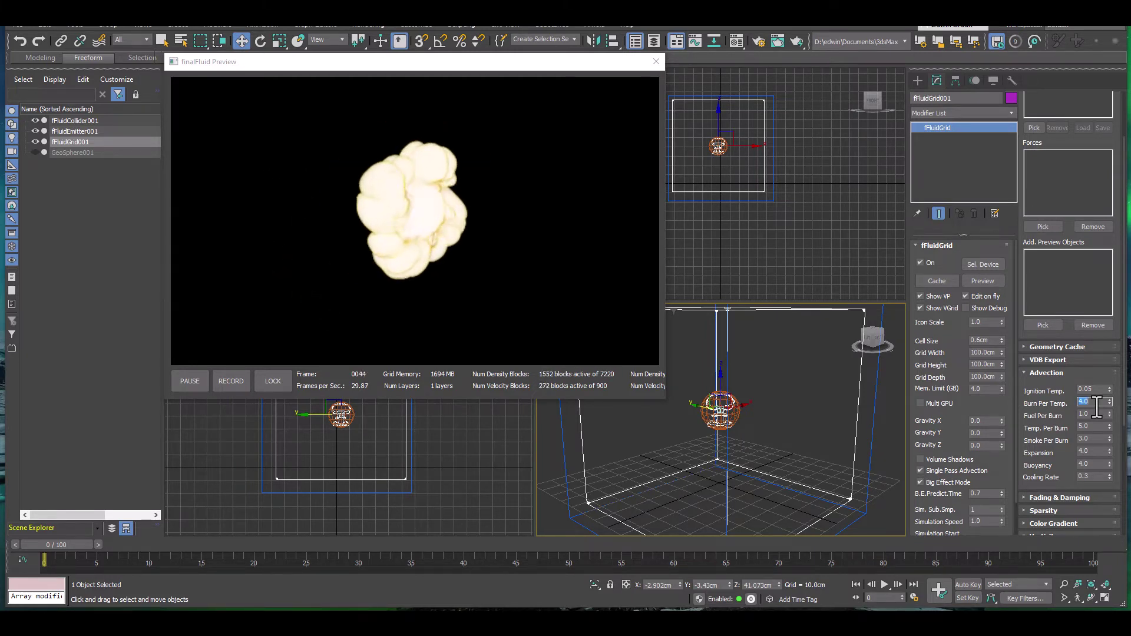
{"action": "key", "text": "Return"}
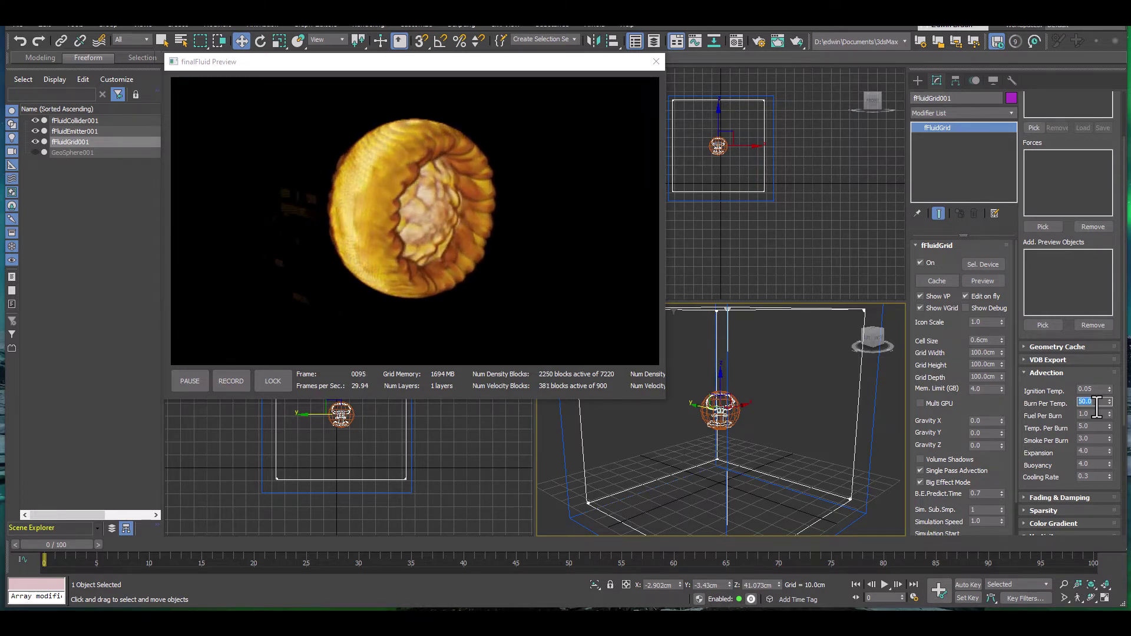
{"action": "left_click", "coordinate": [1093, 415]}
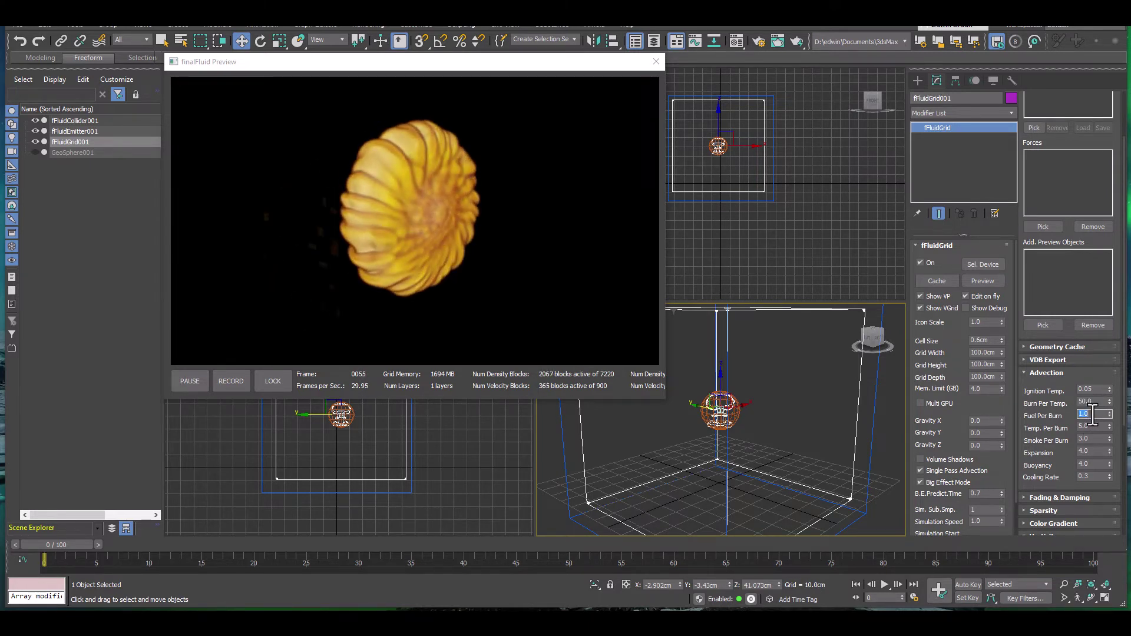
{"action": "type", "text": "10"}
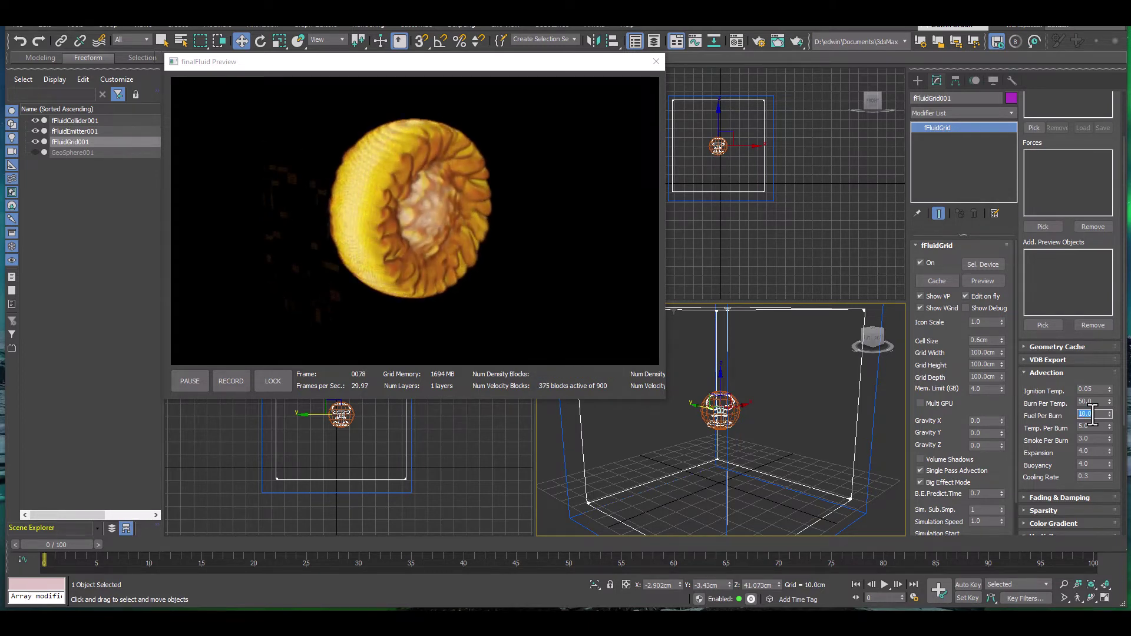
Step: Set the fluid grid's Fading Velocity and Fuel to 0 and Fading Smoke to 0.3, and zero all its Damping values
{"action": "key", "text": "Return"}
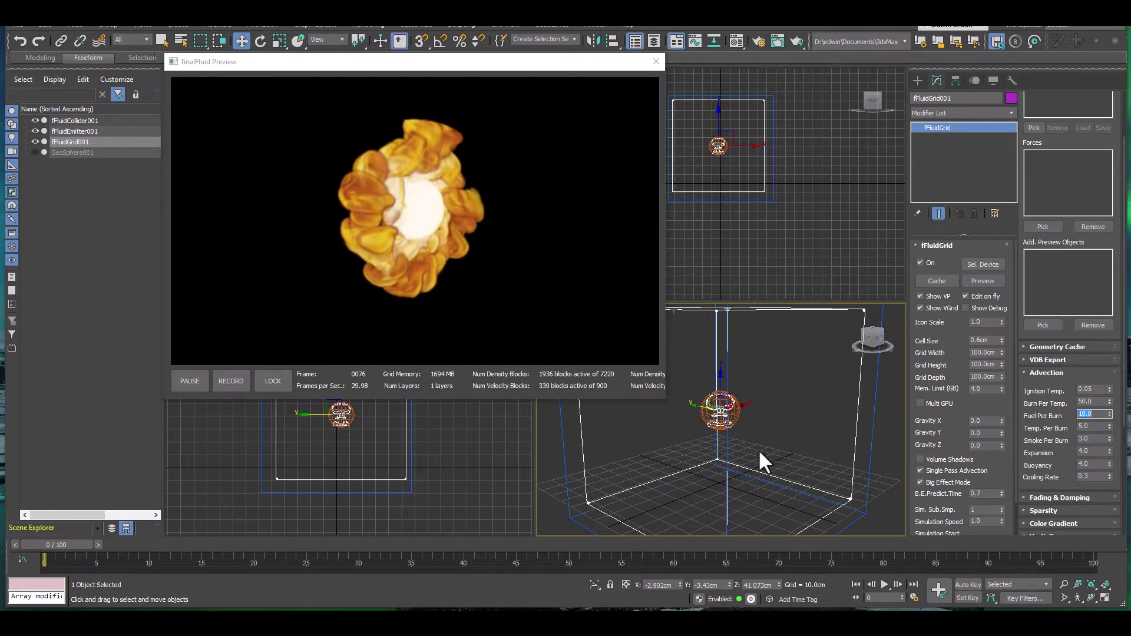
{"action": "mouse_move", "coordinate": [758, 449]}
{"action": "middle_mouse_down", "text": "alt"}
{"action": "mouse_move", "coordinate": [725, 453]}
{"action": "mouse_move", "coordinate": [709, 429]}
{"action": "mouse_move", "coordinate": [740, 439]}
{"action": "mouse_move", "coordinate": [732, 452]}
{"action": "mouse_move", "coordinate": [753, 449]}
{"action": "middle_mouse_up", "text": "alt"}
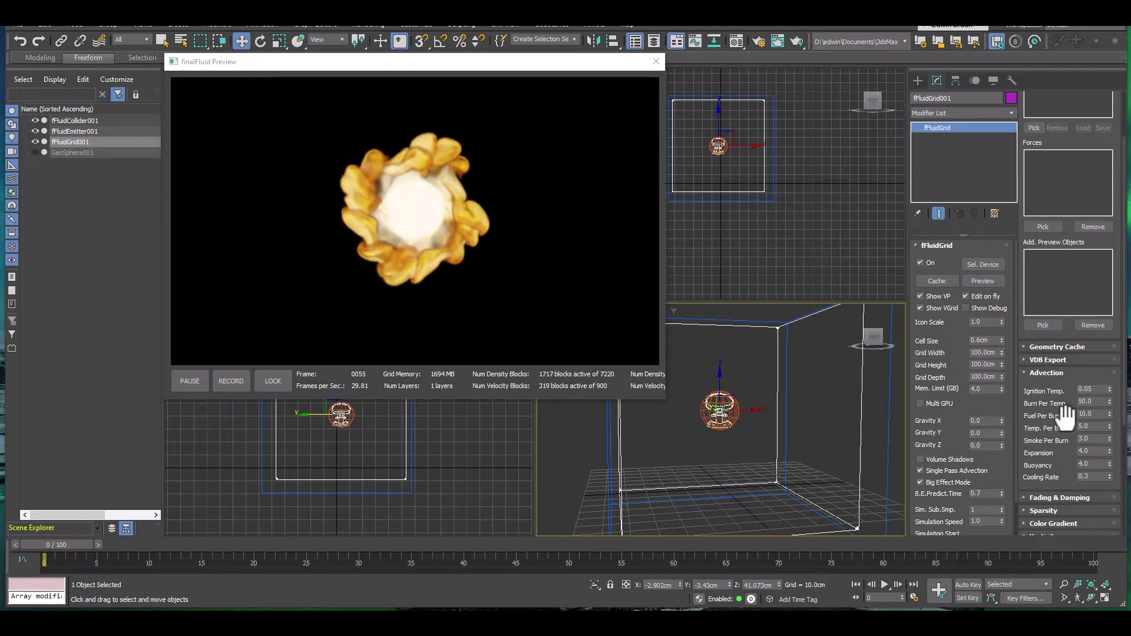
{"action": "left_click", "coordinate": [1059, 496]}
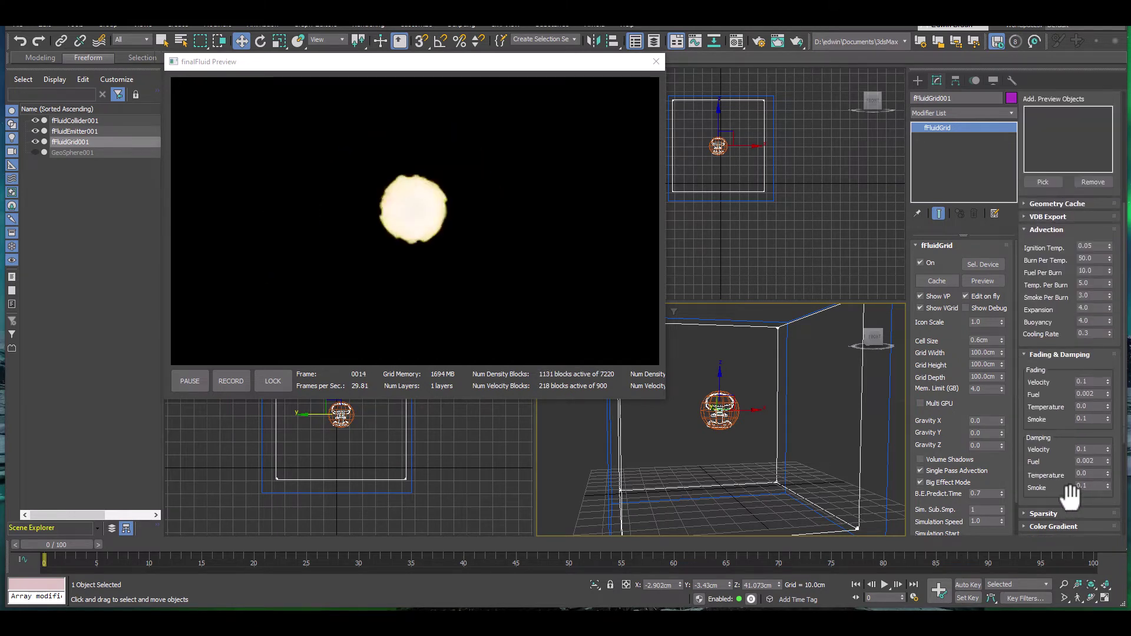
{"action": "left_click_drag", "start_coordinate": [1055, 373], "coordinate": [1058, 307]}
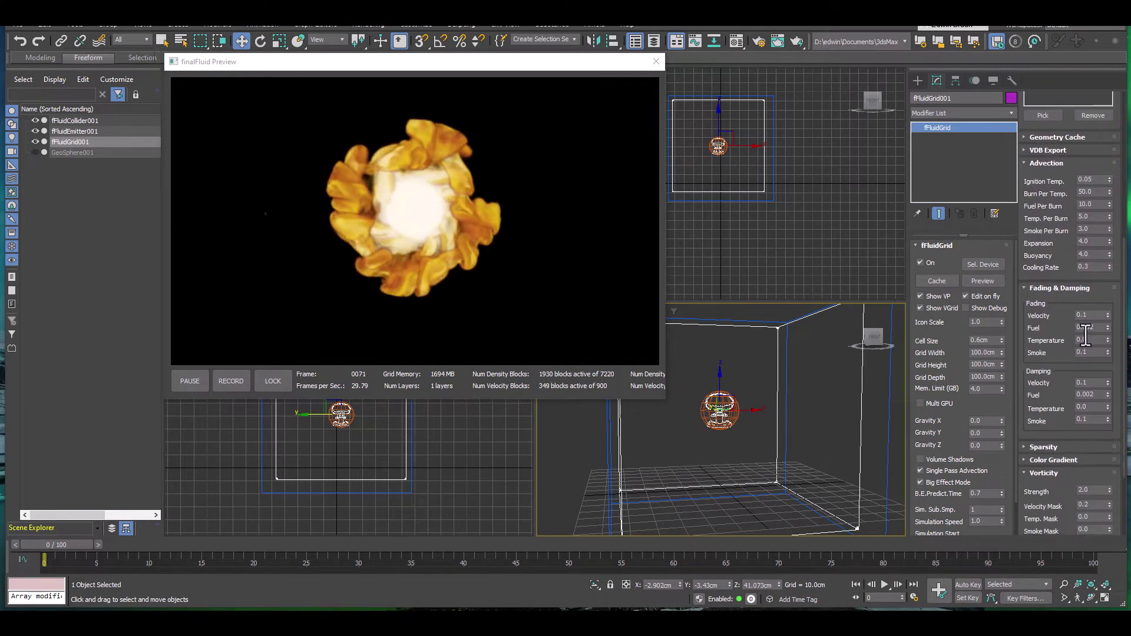
{"action": "right_click", "coordinate": [1105, 312]}
{"action": "right_click", "coordinate": [1105, 326]}
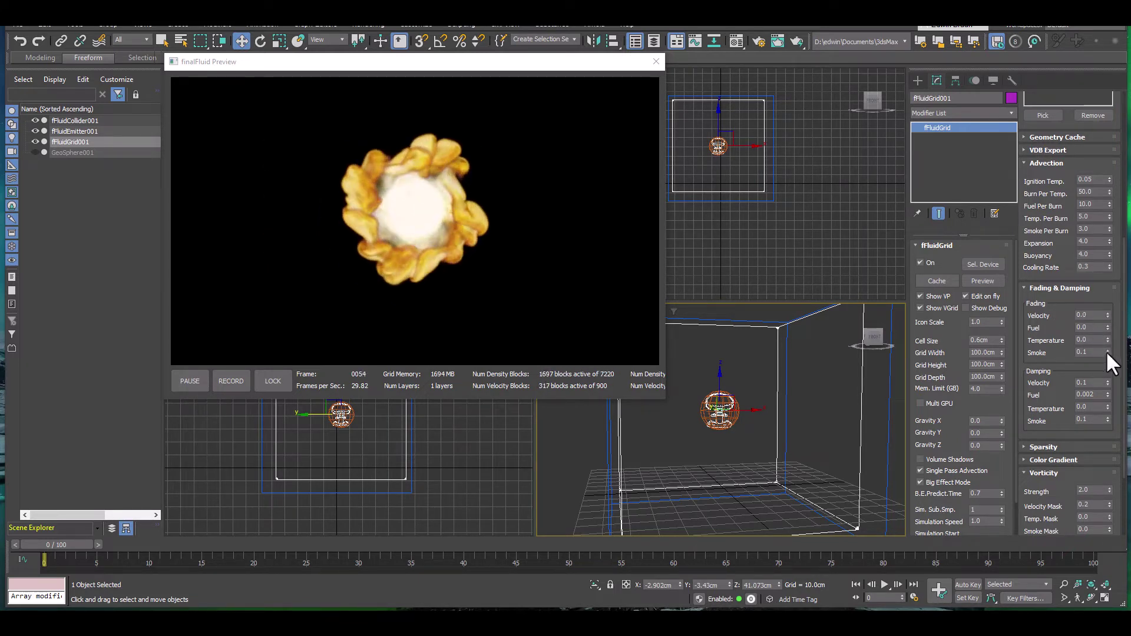
{"action": "left_click", "coordinate": [1098, 352]}
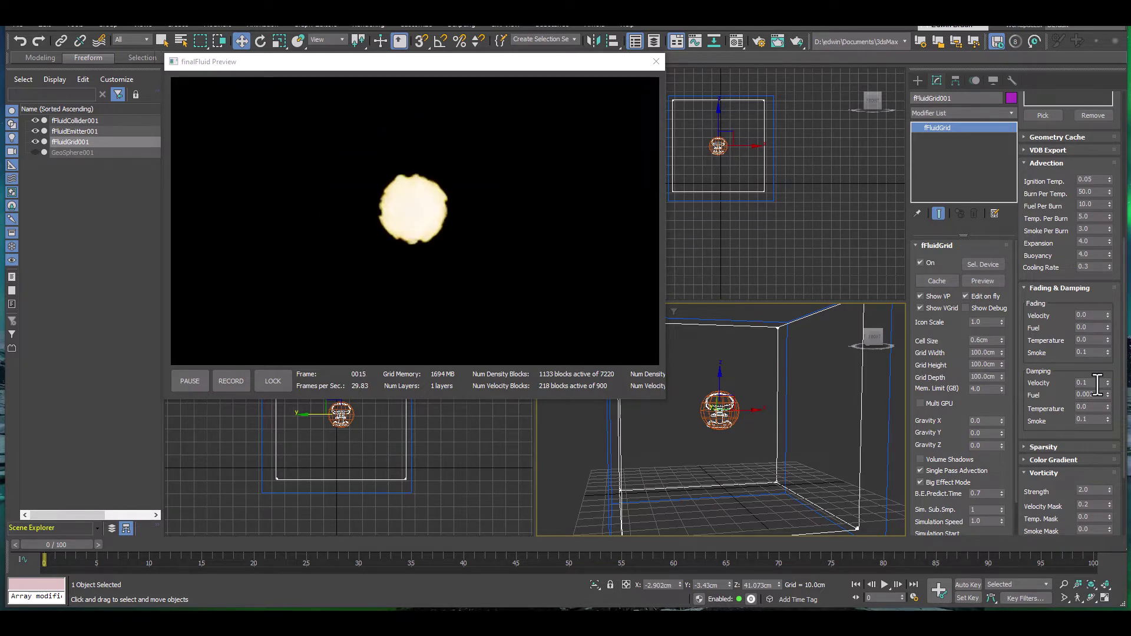
{"action": "double_click", "coordinate": [1097, 352]}
{"action": "type", "text": "0.3"}
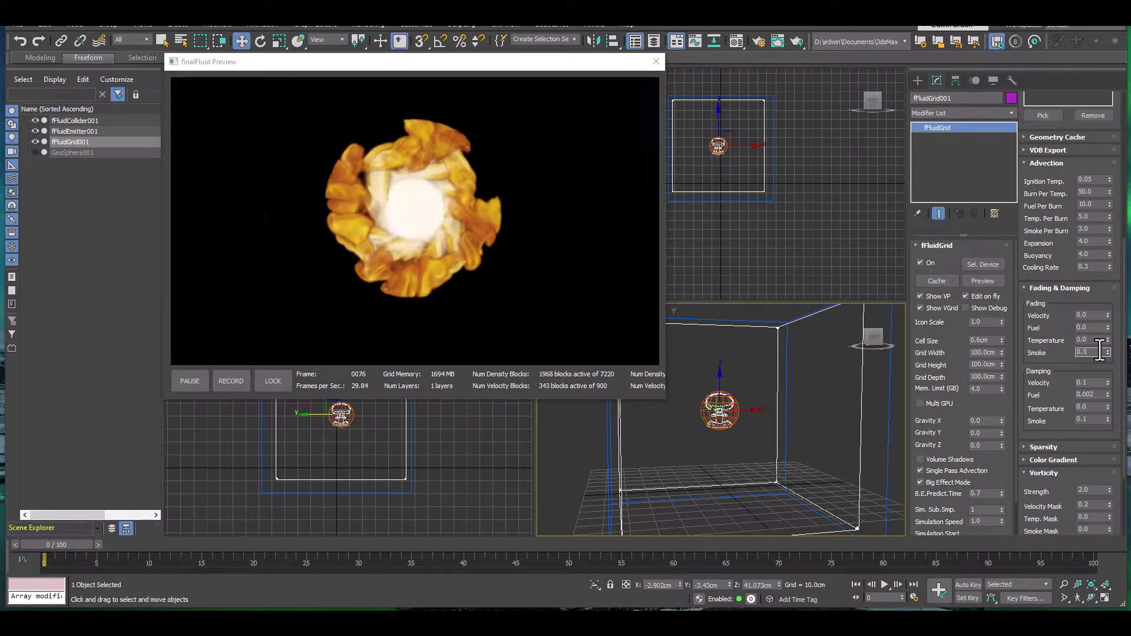
{"action": "key", "text": "Return"}
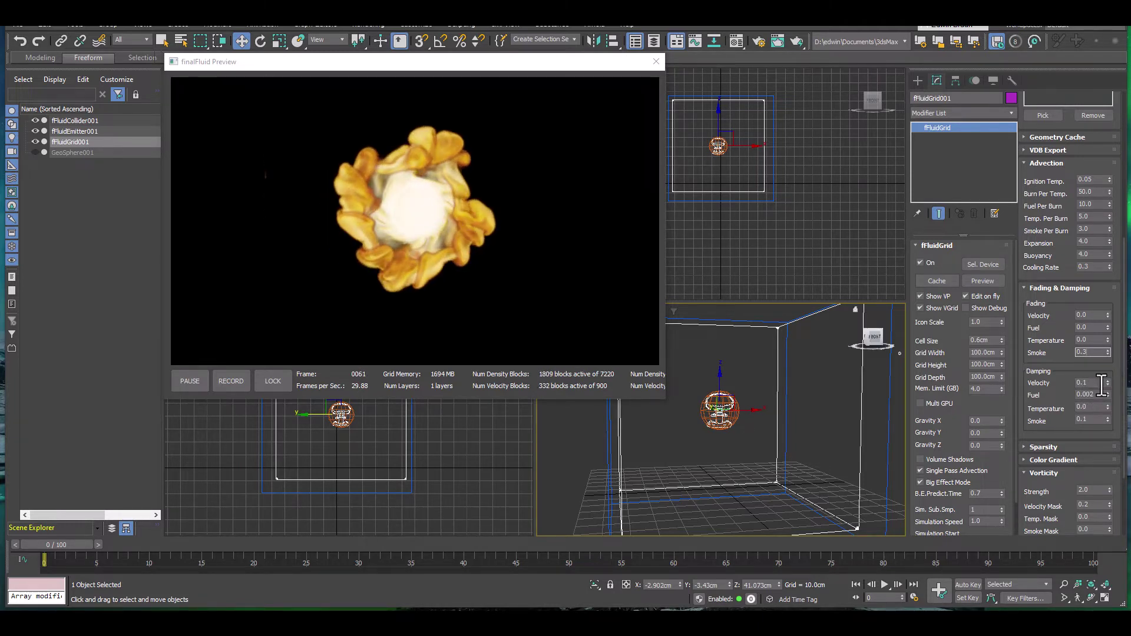
{"action": "left_click", "coordinate": [1107, 421]}
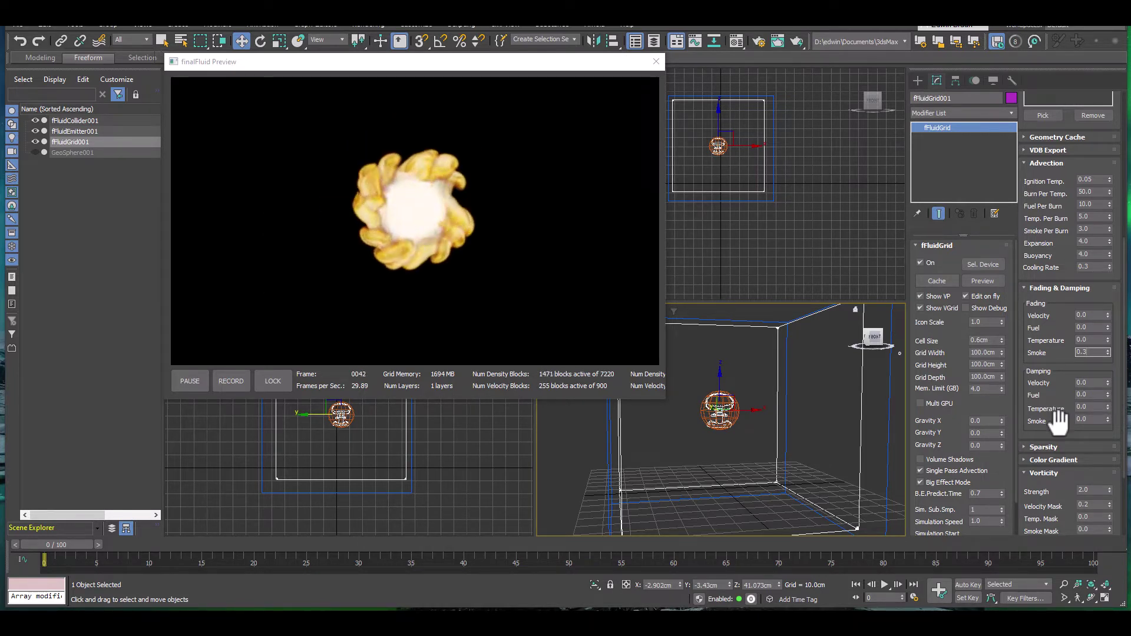
Step: Examine the fire from several angles and review the grid's Sparsity values and the emitter's velocity settings
{"action": "left_click_drag", "start_coordinate": [1055, 434], "coordinate": [1054, 377]}
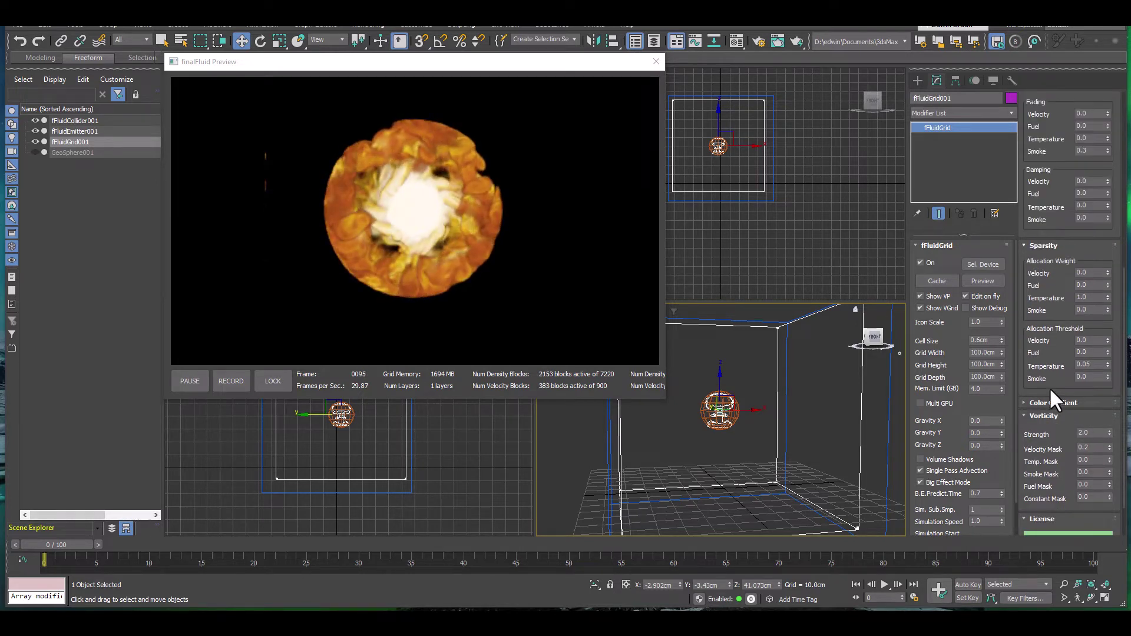
{"action": "left_click", "coordinate": [1052, 390]}
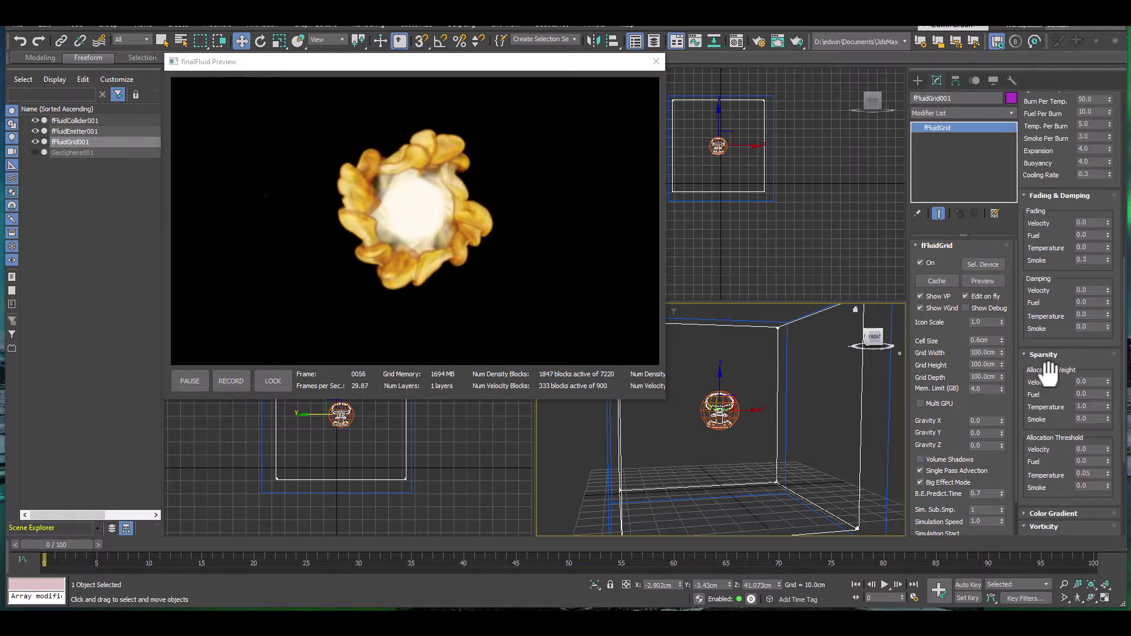
{"action": "left_click", "coordinate": [1050, 354]}
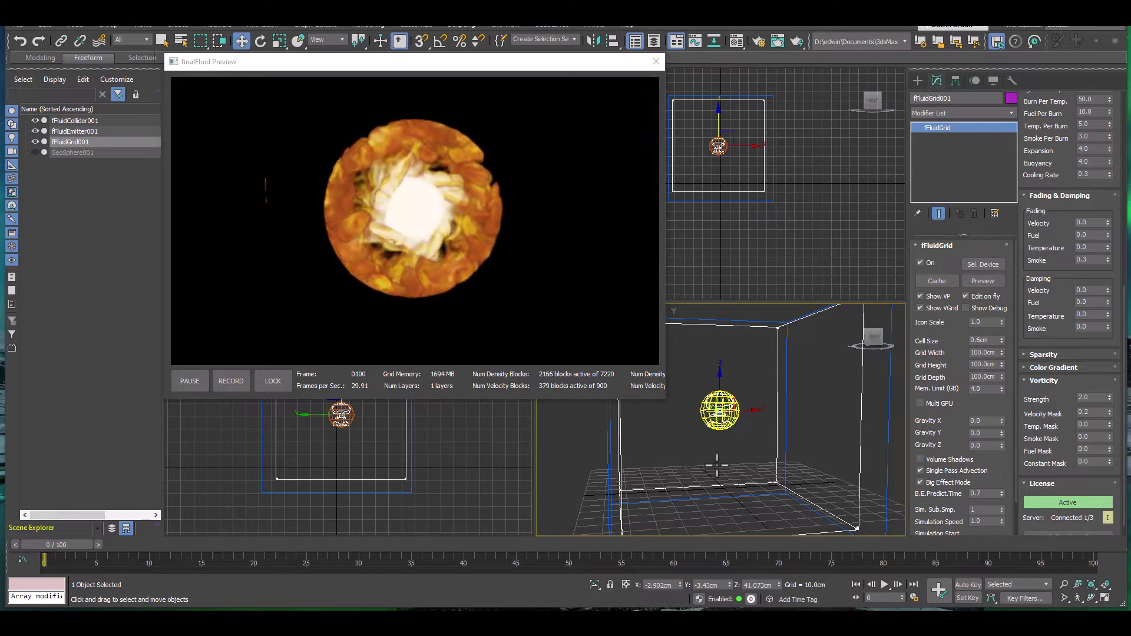
{"action": "middle_click_drag", "start_coordinate": [713, 437], "coordinate": [745, 445], "text": "alt"}
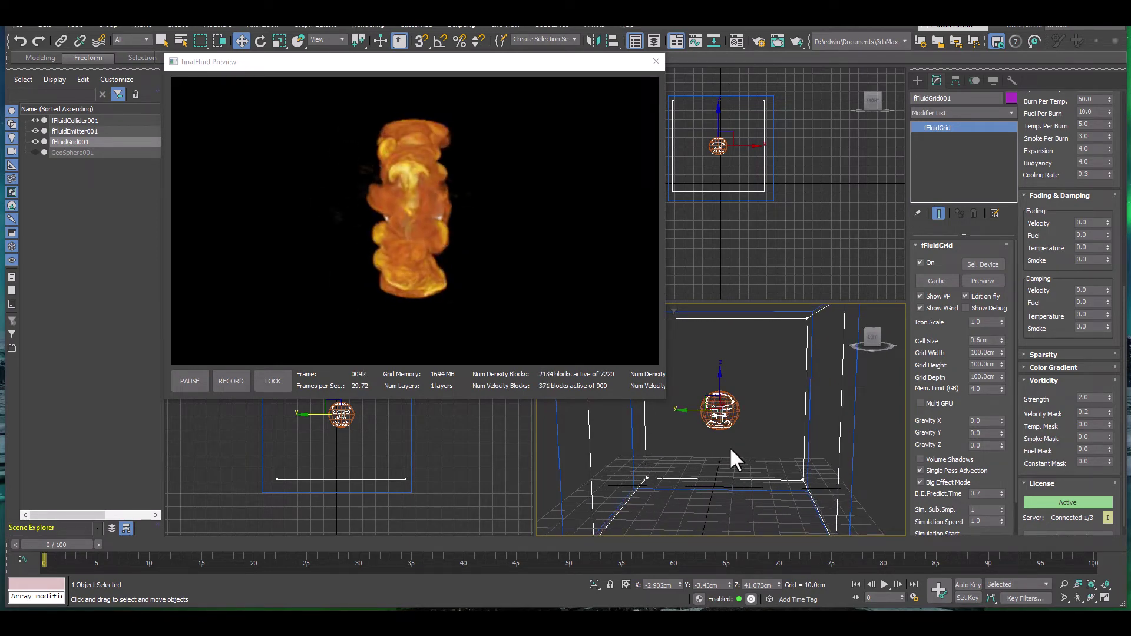
{"action": "middle_click_drag", "start_coordinate": [785, 460], "coordinate": [685, 461], "text": "alt"}
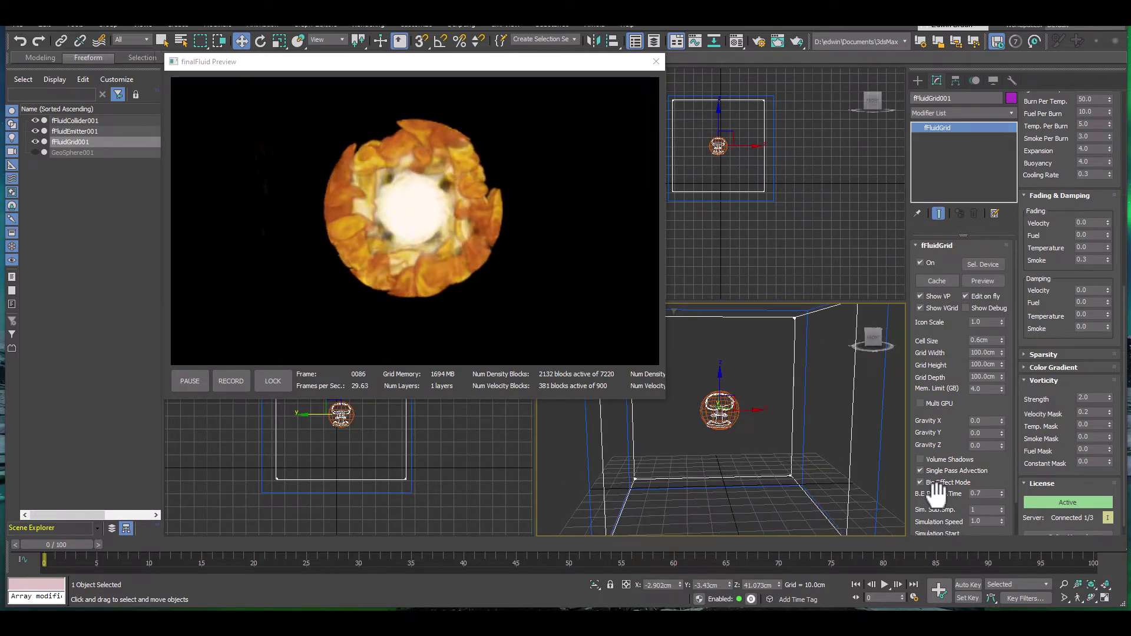
{"action": "left_click", "coordinate": [704, 415]}
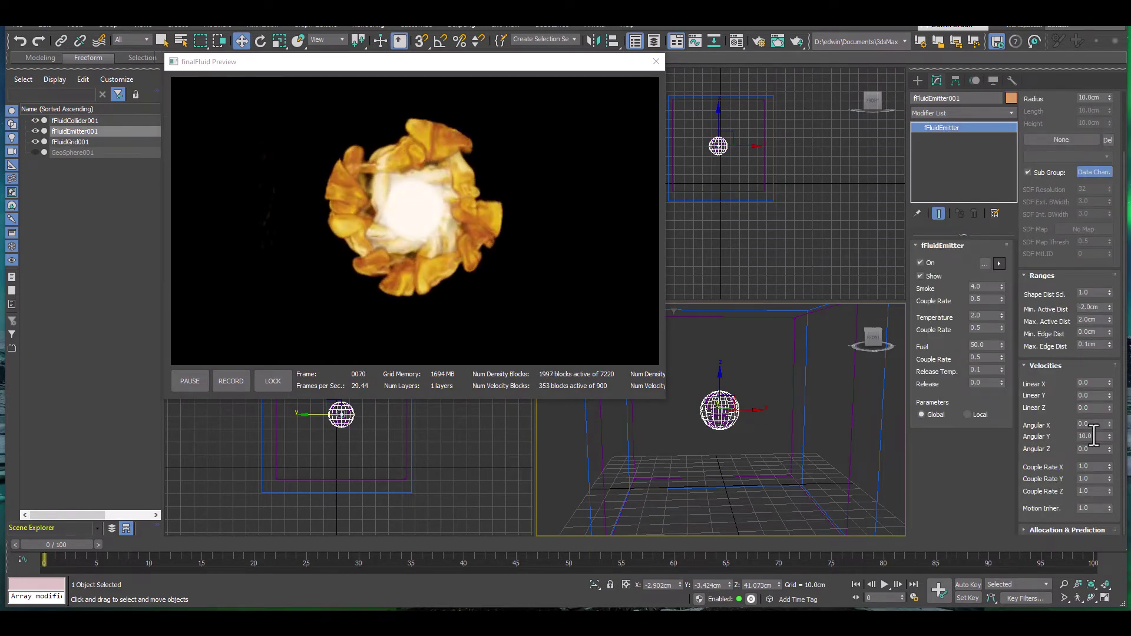
{"action": "key", "text": "Return"}
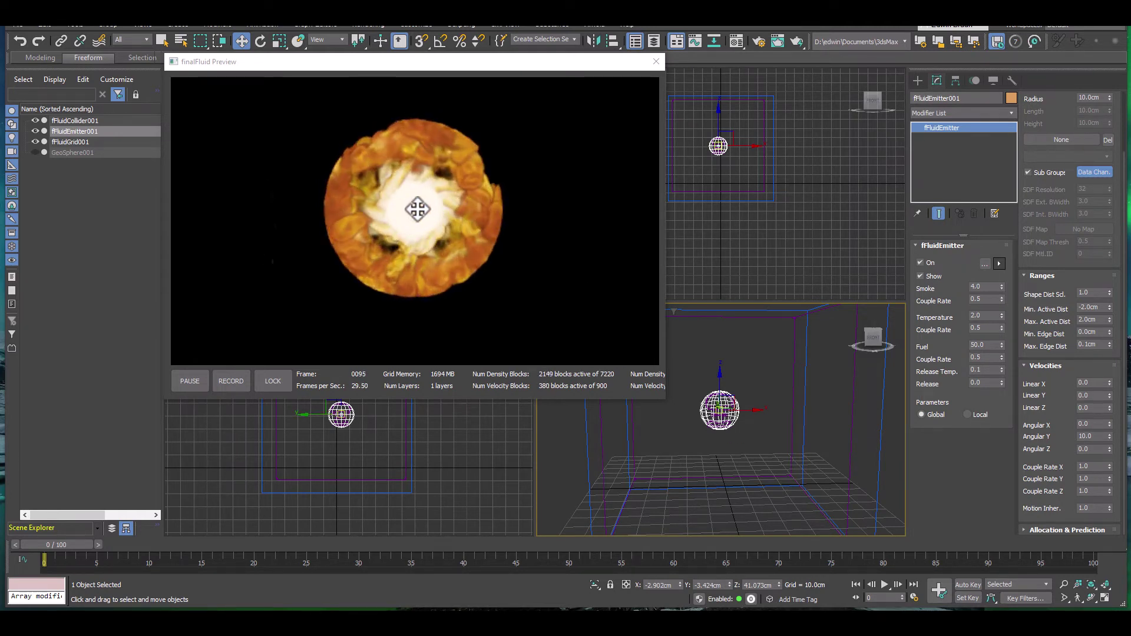
Step: Create a Wind force with an icon size of about 13.4 cm near the grid floor and make it Spherical
{"action": "left_click", "coordinate": [917, 79]}
{"action": "left_click", "coordinate": [994, 99]}
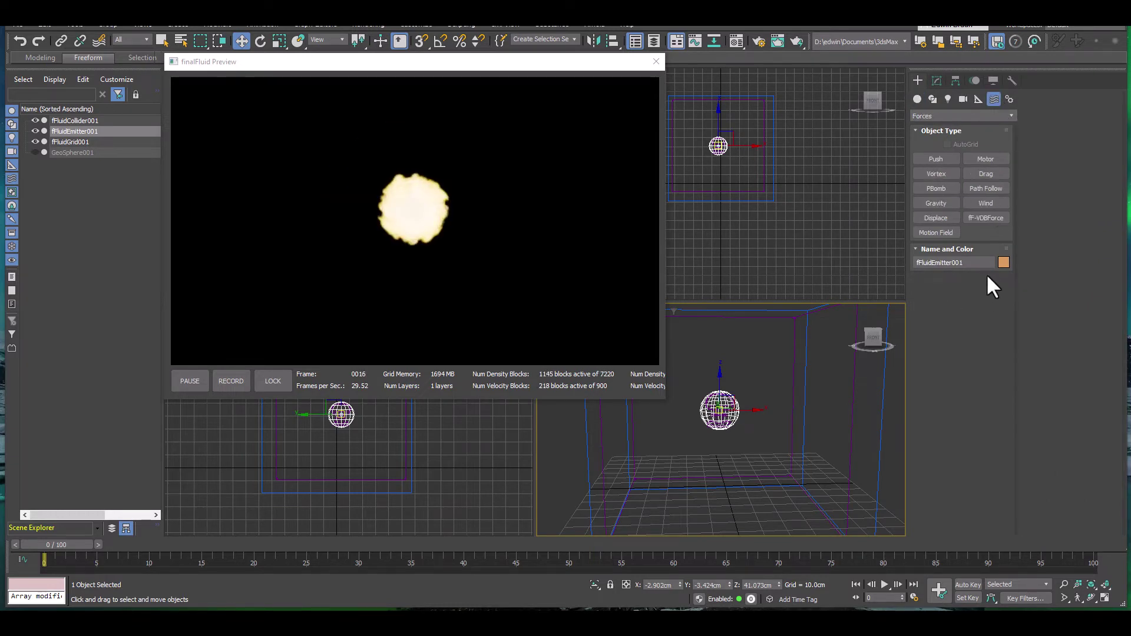
{"action": "left_click", "coordinate": [992, 202]}
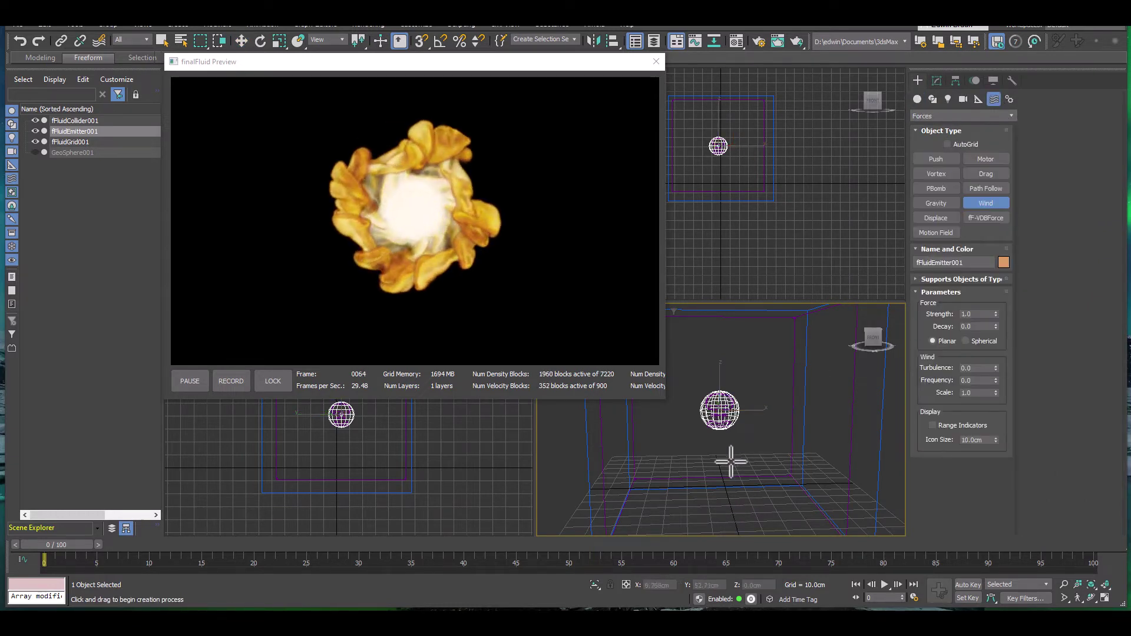
{"action": "left_click_drag", "start_coordinate": [770, 485], "coordinate": [781, 511]}
{"action": "left_click", "coordinate": [936, 80]}
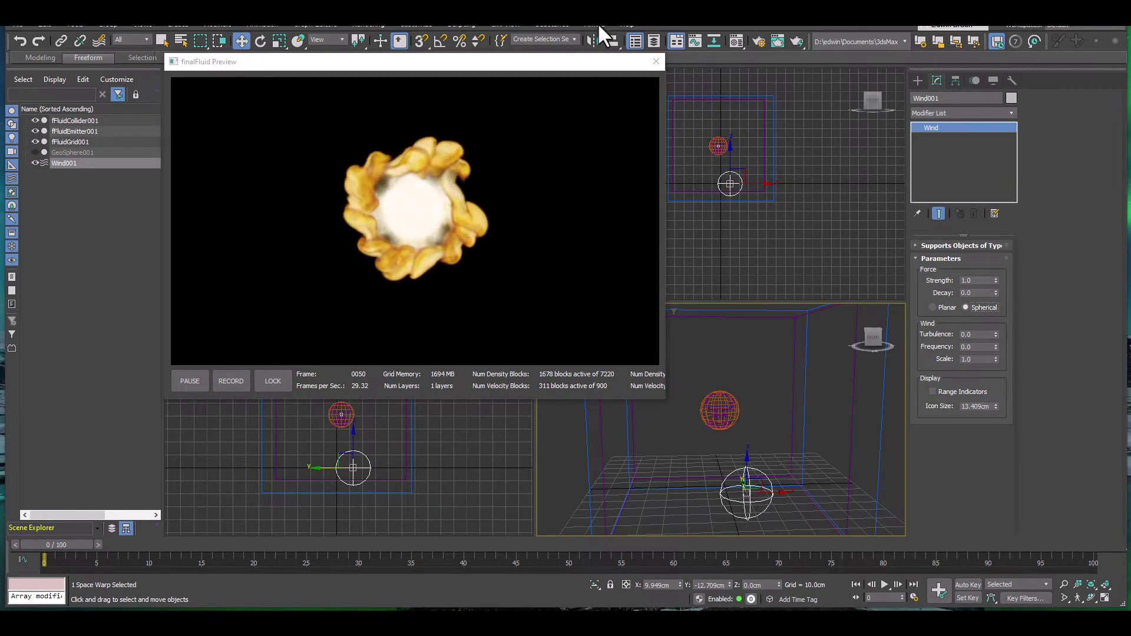
Step: Align the Wind to the fluid emitter, center to center, in X, Y and Z position
{"action": "left_click", "coordinate": [613, 41]}
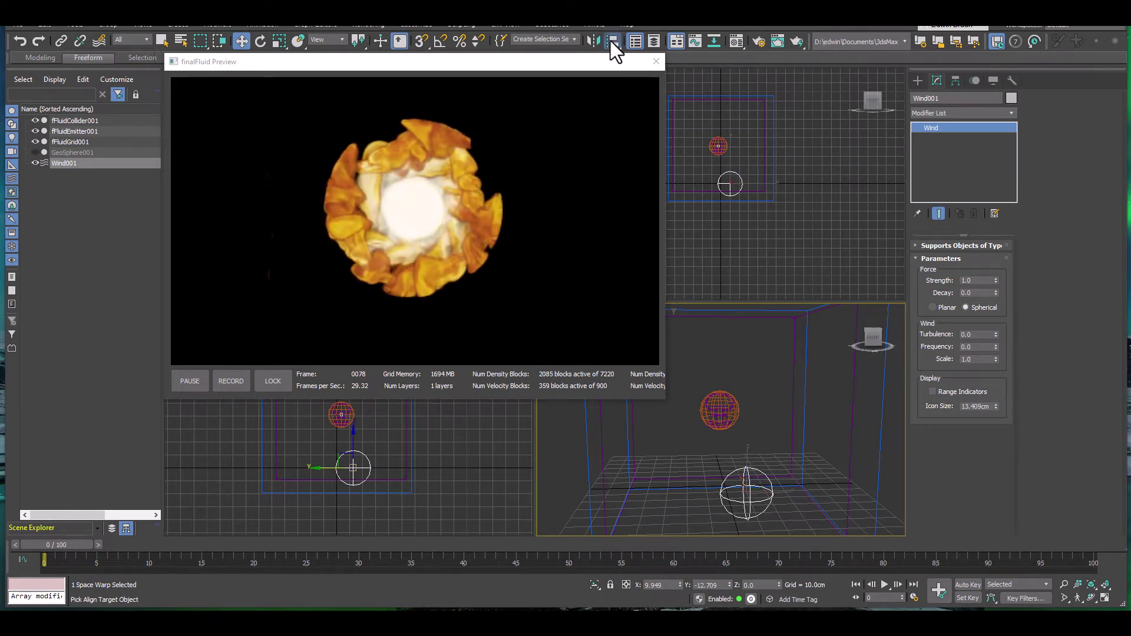
{"action": "left_click", "coordinate": [720, 411]}
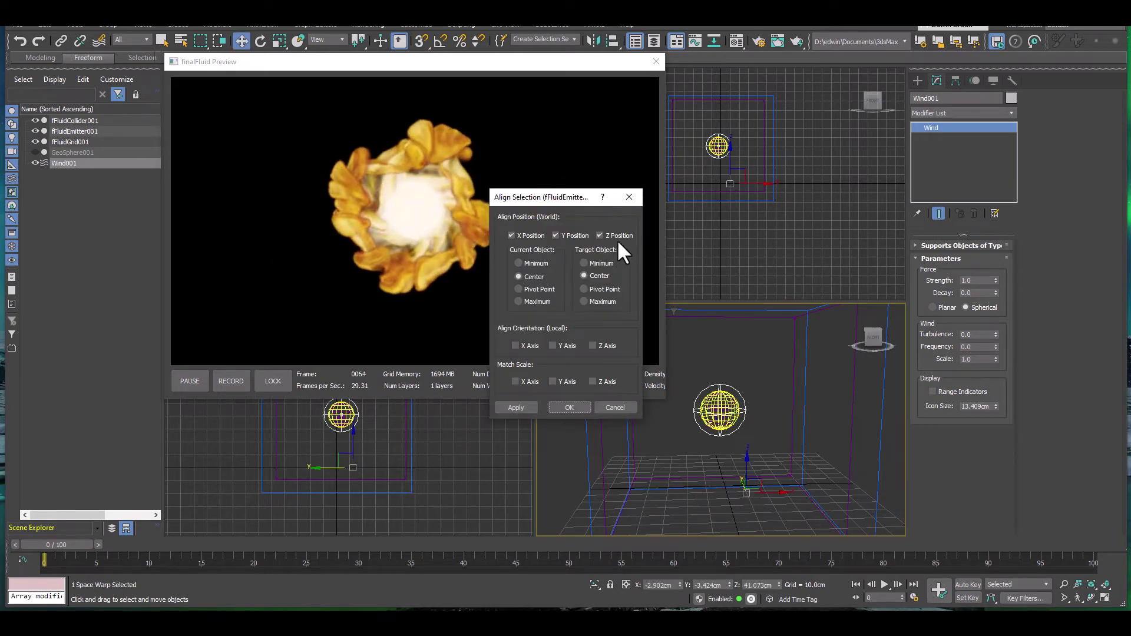
{"action": "left_click", "coordinate": [570, 407]}
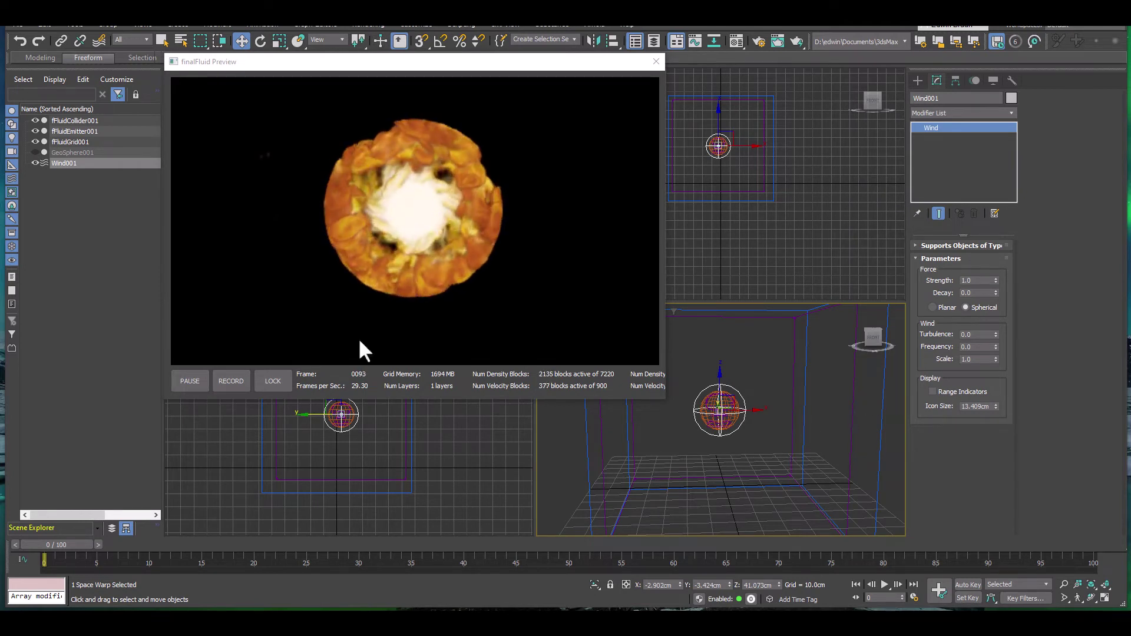
Step: Add the Wind to the fluid grid's Forces list
{"action": "left_click", "coordinate": [87, 142]}
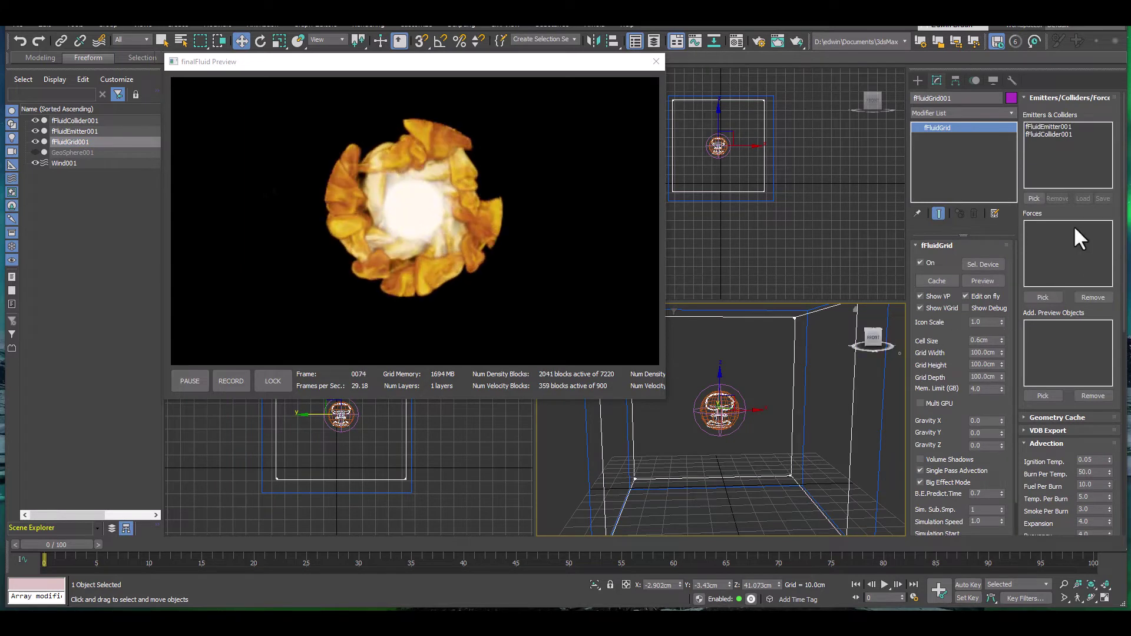
{"action": "left_click", "coordinate": [1042, 297]}
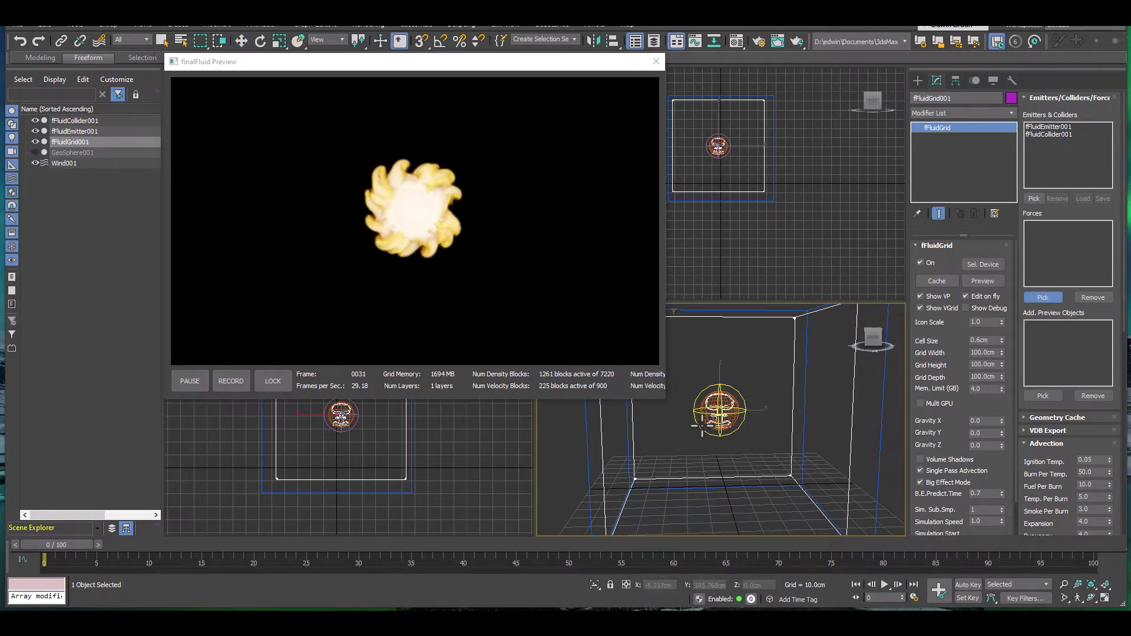
{"action": "left_click", "coordinate": [710, 413]}
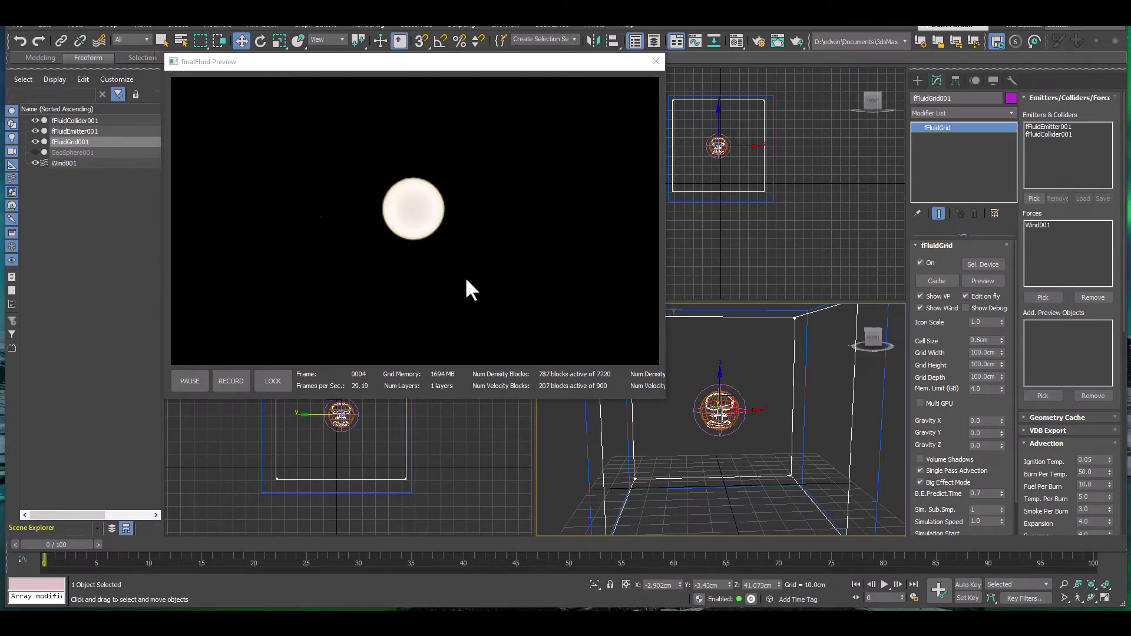
Step: Try a Strength of 100 on the Wind, and reduce it to 20
{"action": "left_click", "coordinate": [69, 162]}
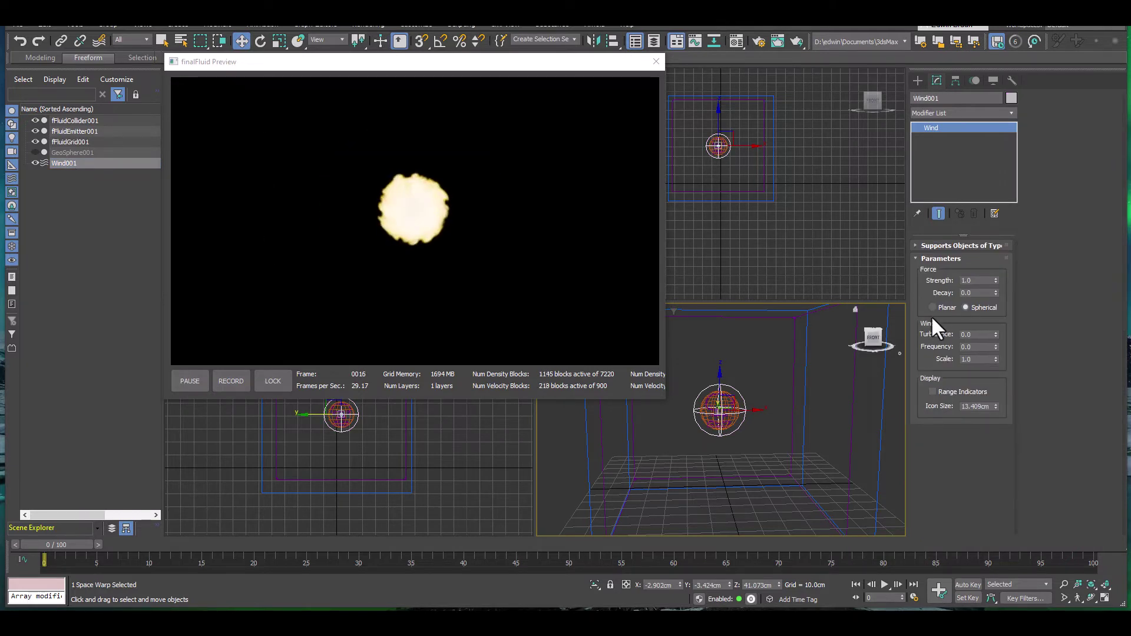
{"action": "left_click", "coordinate": [977, 334]}
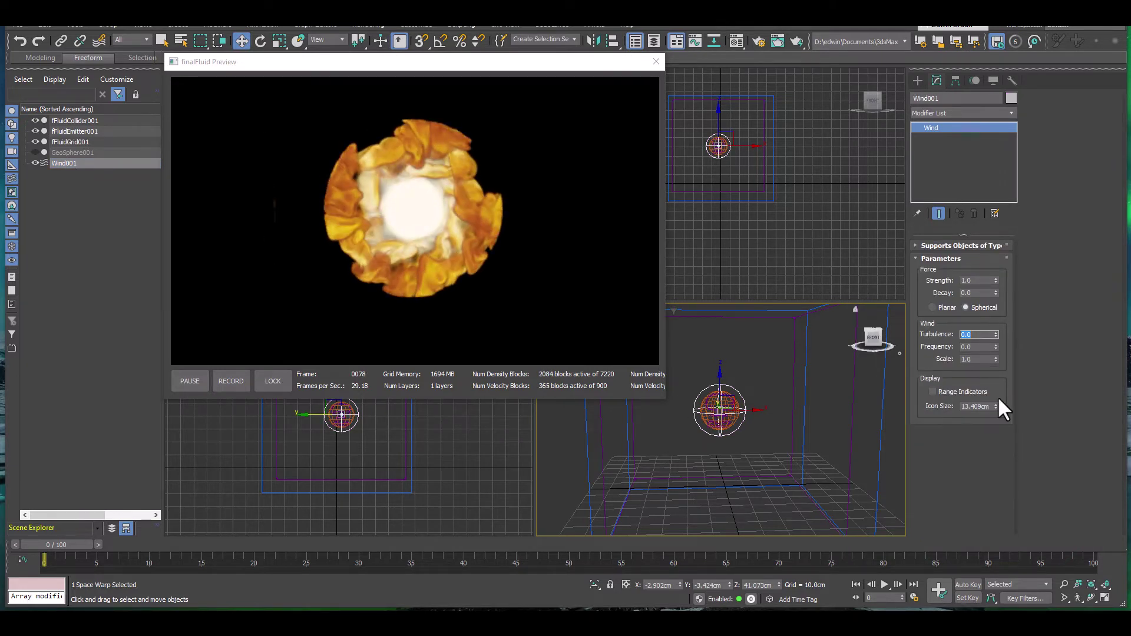
{"action": "left_click", "coordinate": [975, 280]}
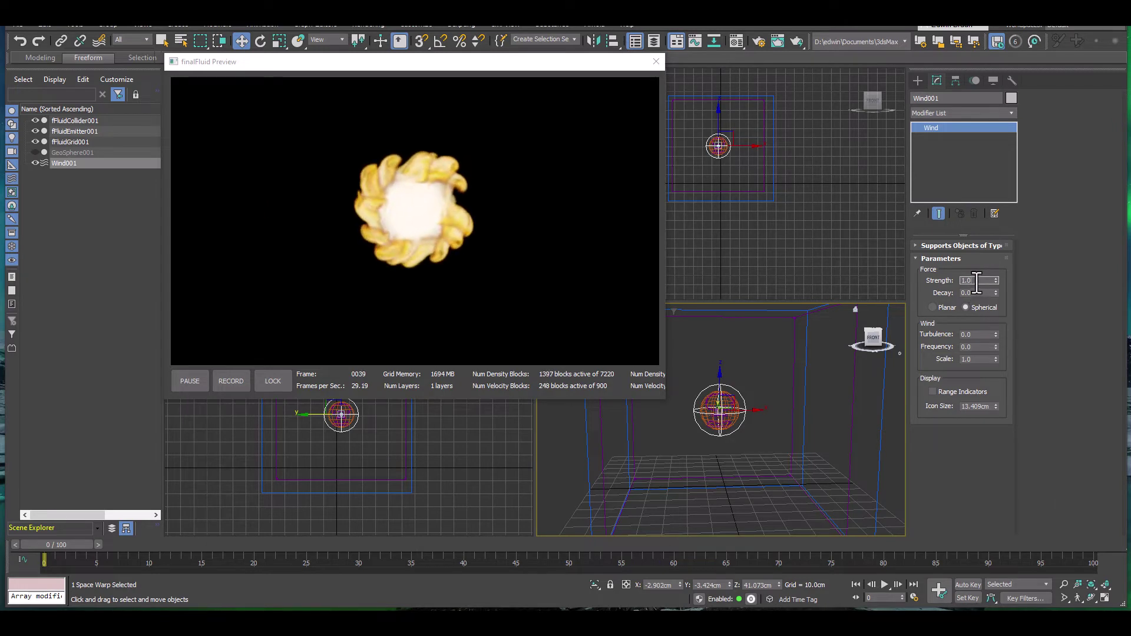
{"action": "type", "text": "100"}
{"action": "key", "text": "Return"}
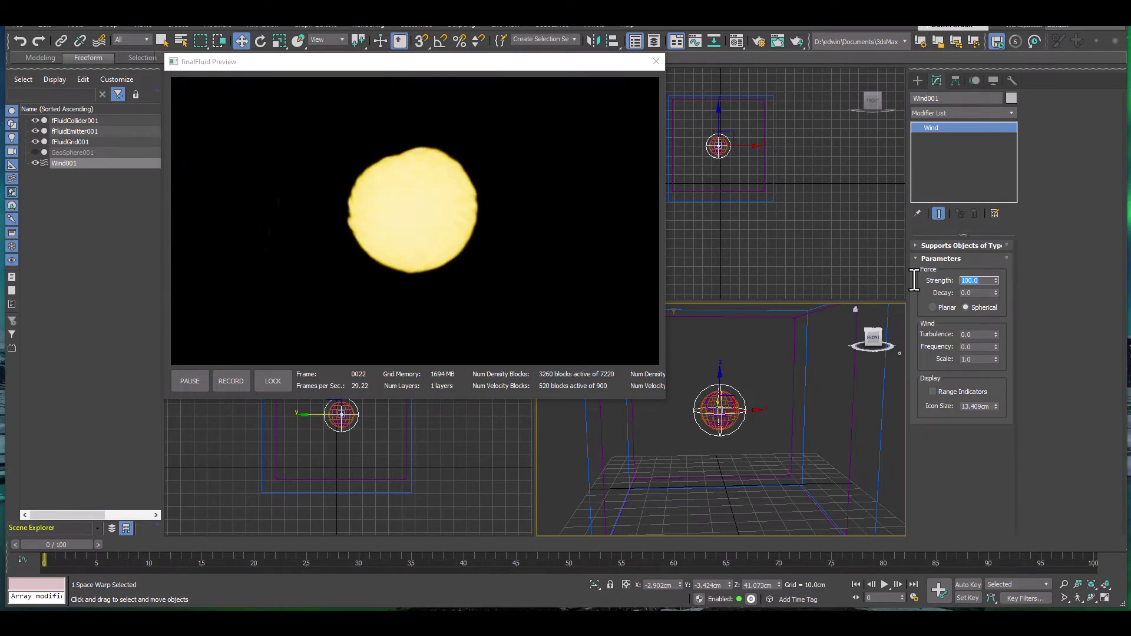
{"action": "type", "text": "2"}
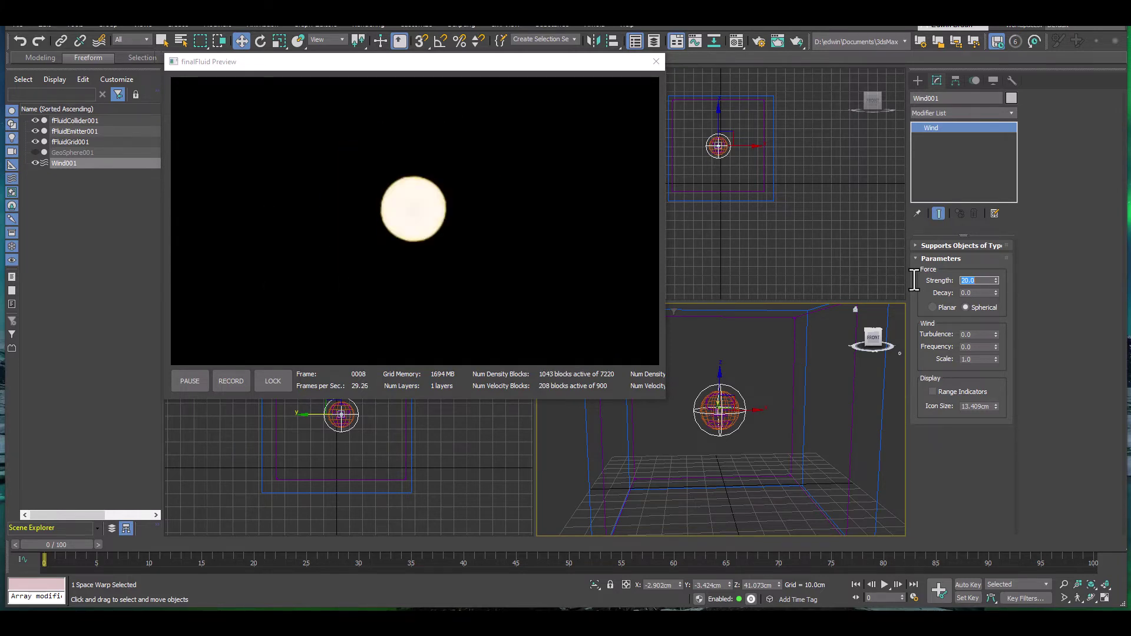
{"action": "middle_click_drag", "start_coordinate": [738, 449], "coordinate": [712, 437], "text": "alt"}
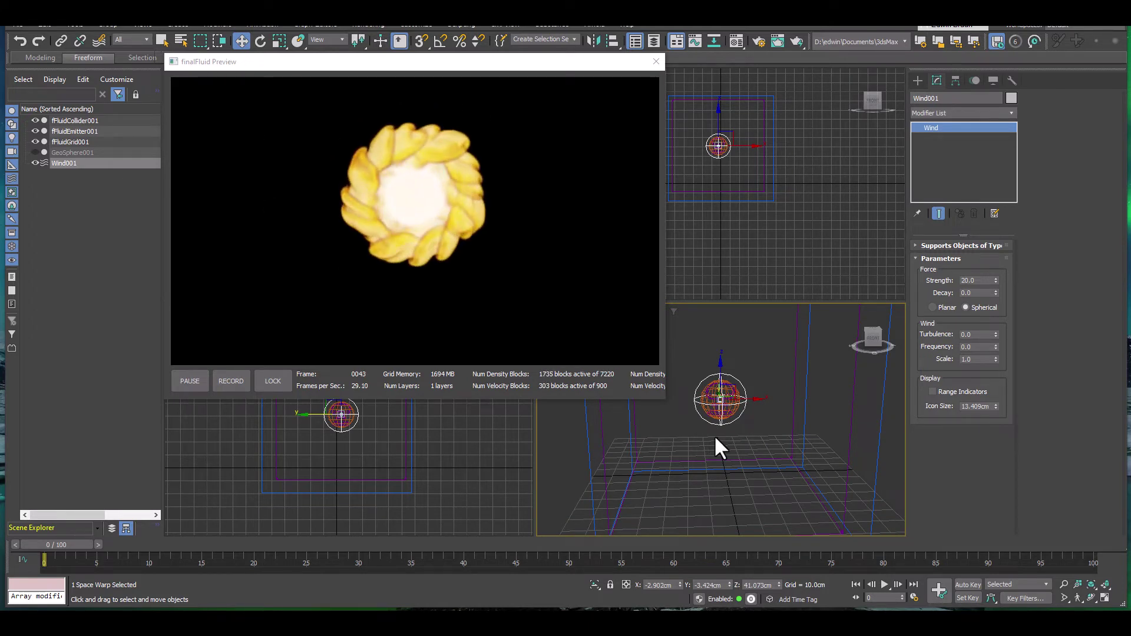
Step: Set the fluid emitter's Radius to 5 cm and the Wind's Turbulence to 50
{"action": "left_click", "coordinate": [720, 400]}
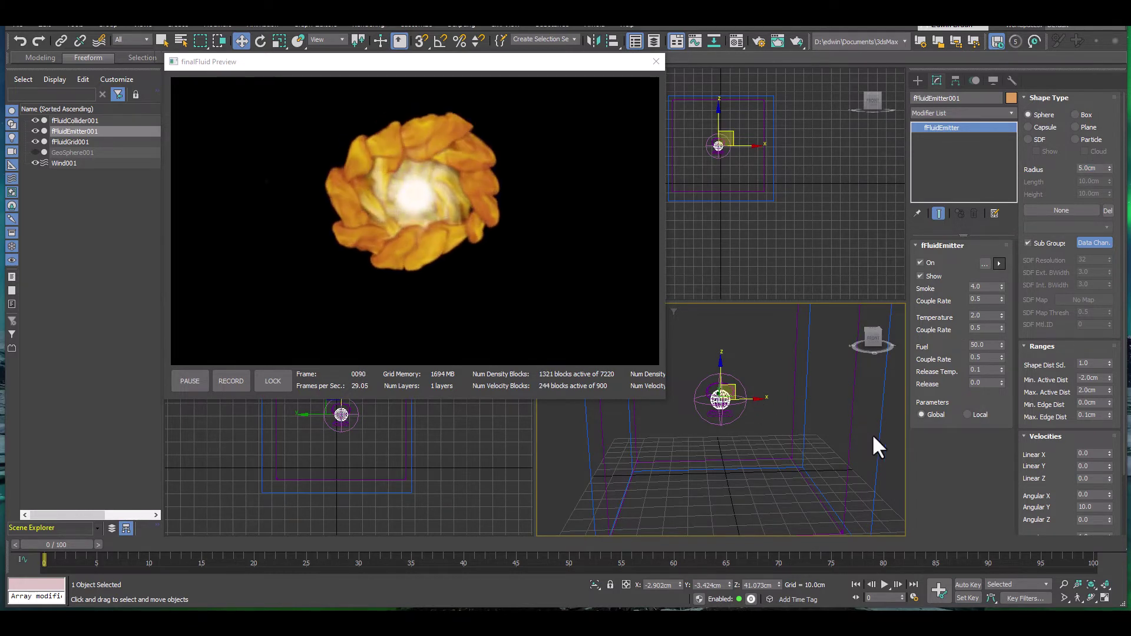
{"action": "left_click", "coordinate": [738, 375]}
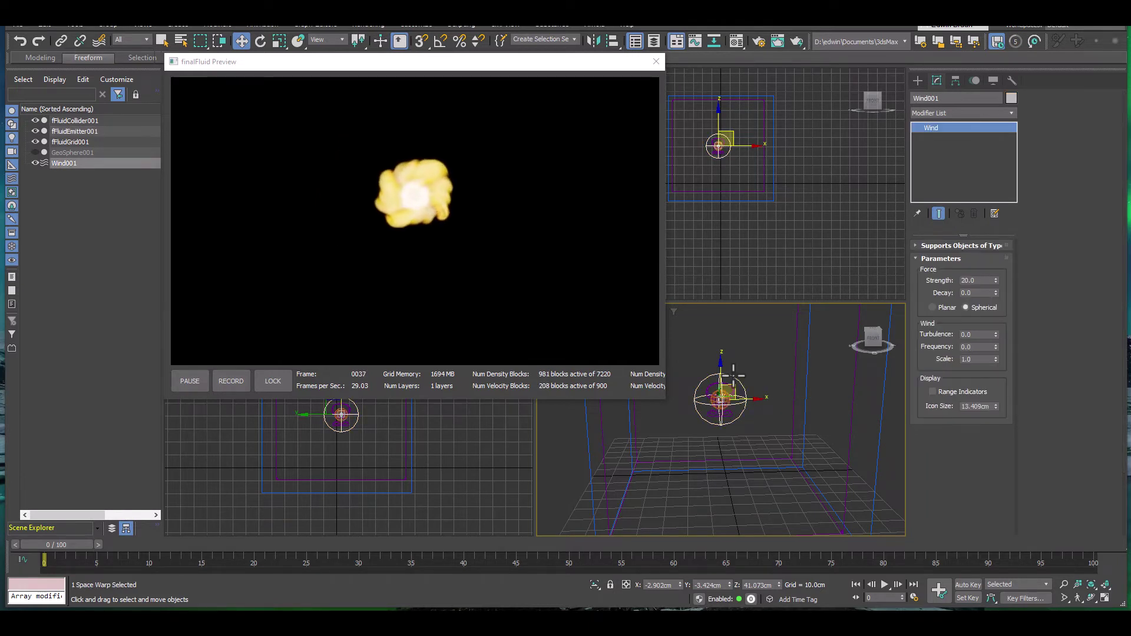
{"action": "double_click", "coordinate": [978, 334]}
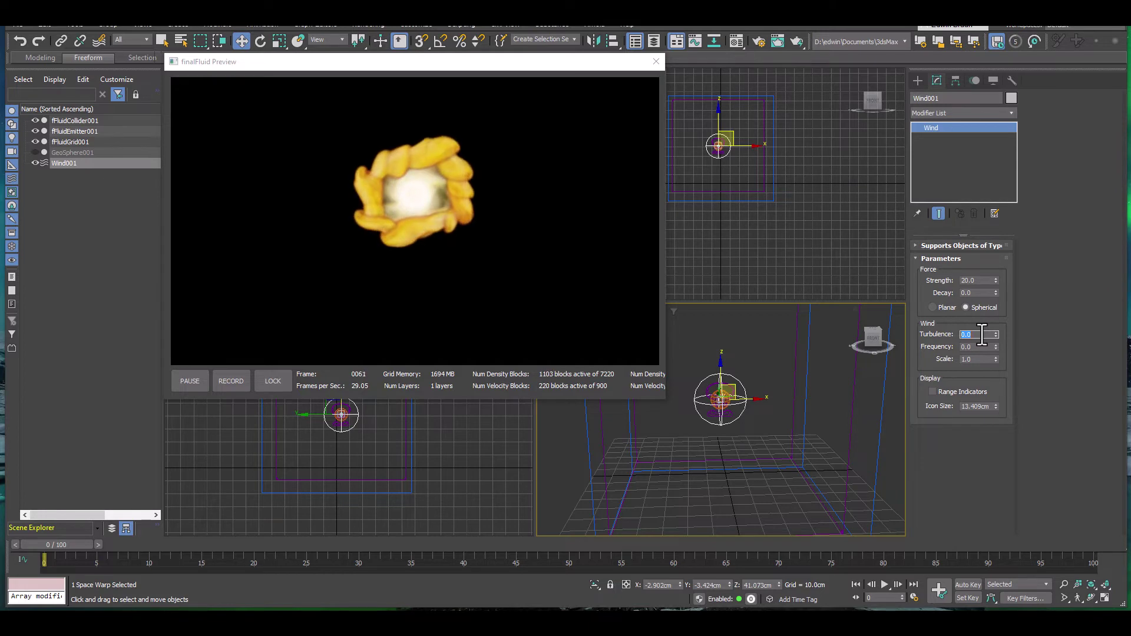
{"action": "type", "text": "50"}
{"action": "key", "text": "Return"}
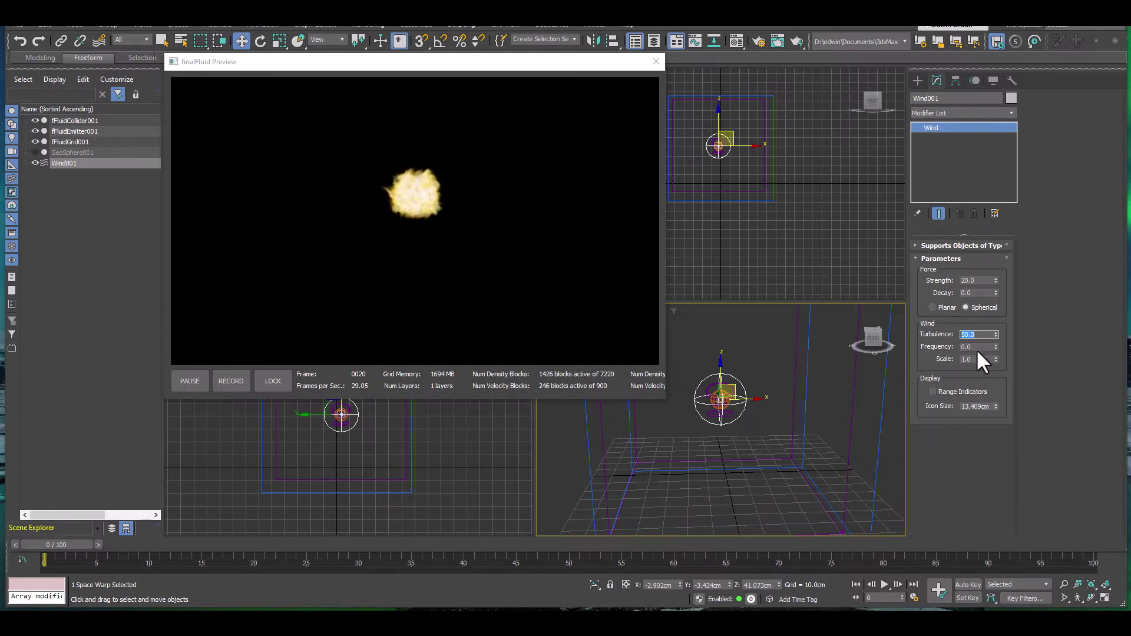
Step: Set the Wind's Scale to 0.1
{"action": "double_click", "coordinate": [979, 358]}
{"action": "type", "text": "0"}
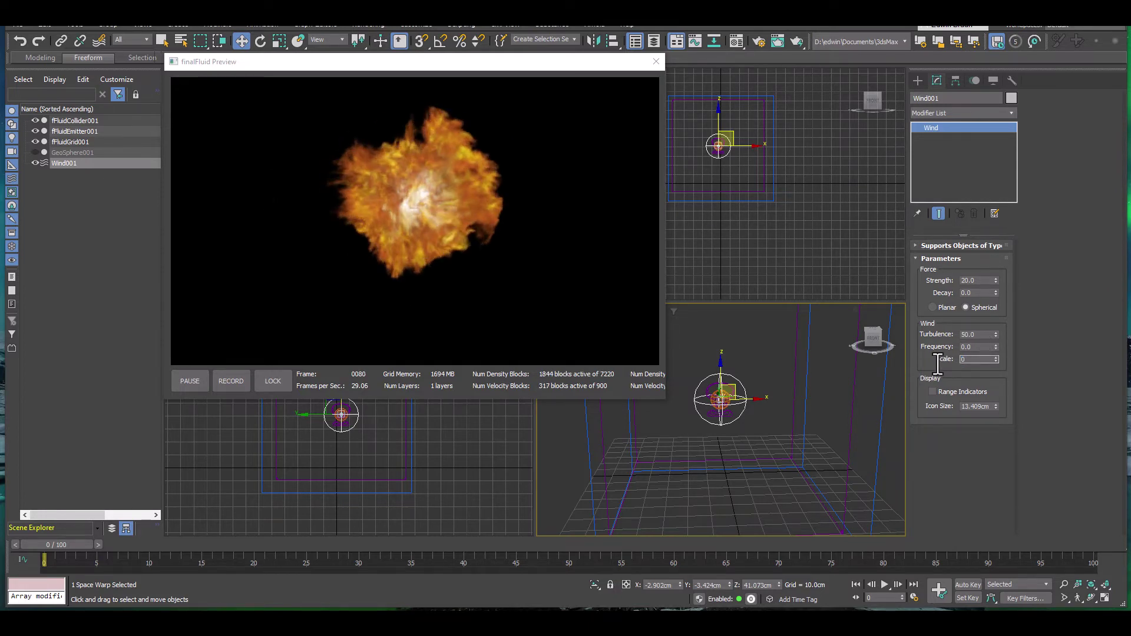
{"action": "type", "text": ".1"}
{"action": "key", "text": "Return"}
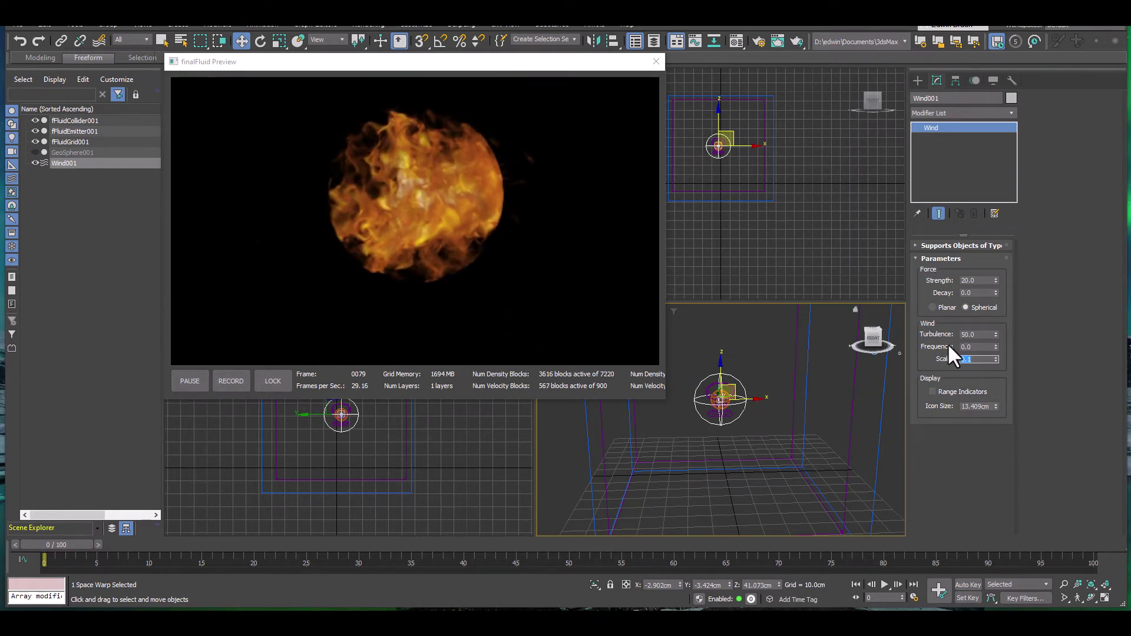
Step: Enable the Wind's Range Indicators, try a Decay of 0.06, and reset the Decay to 0
{"action": "left_click", "coordinate": [984, 294]}
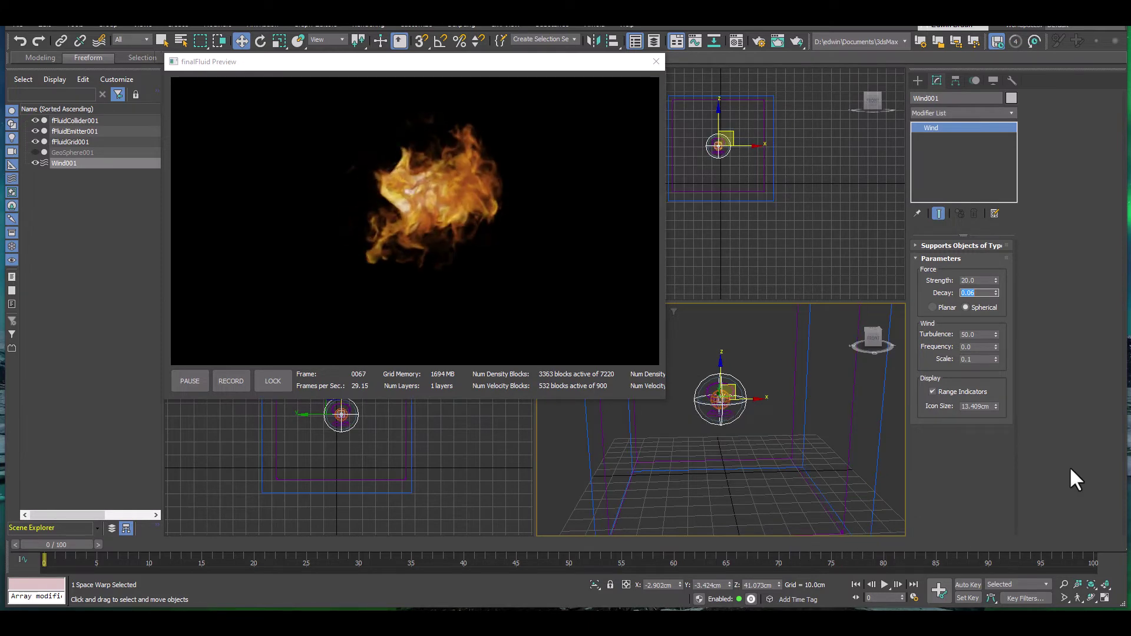
{"action": "right_click", "coordinate": [995, 292]}
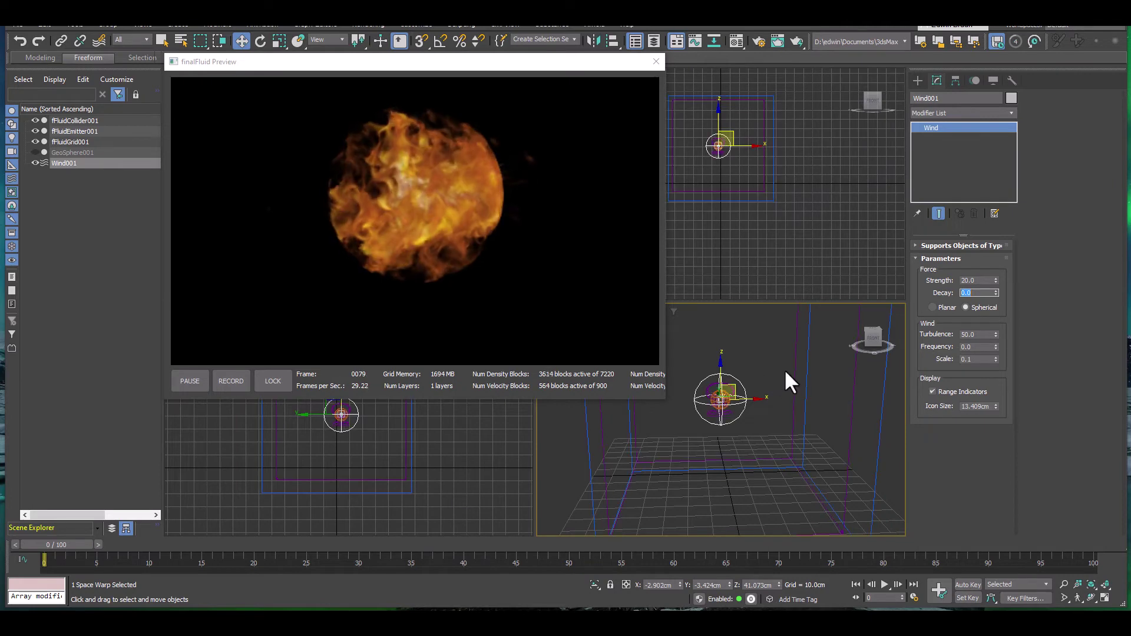
Step: Inspect the fluid grid with Show Debug on briefly, and compare the fire with the temporarily unhidden GeoSphere
{"action": "left_click", "coordinate": [809, 352]}
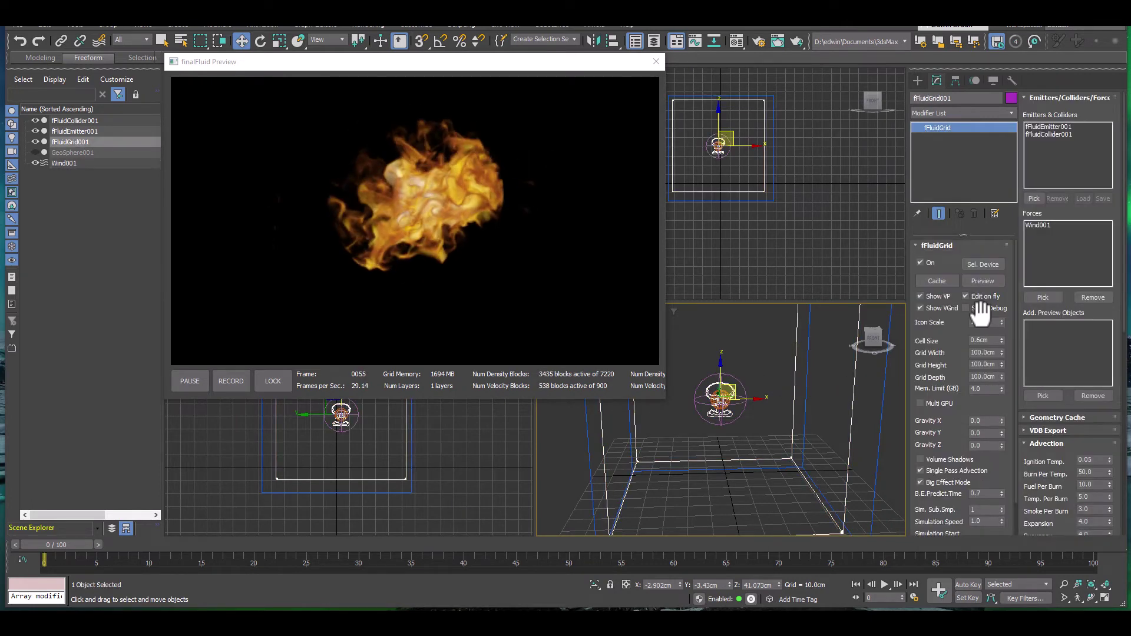
{"action": "left_click", "coordinate": [980, 308]}
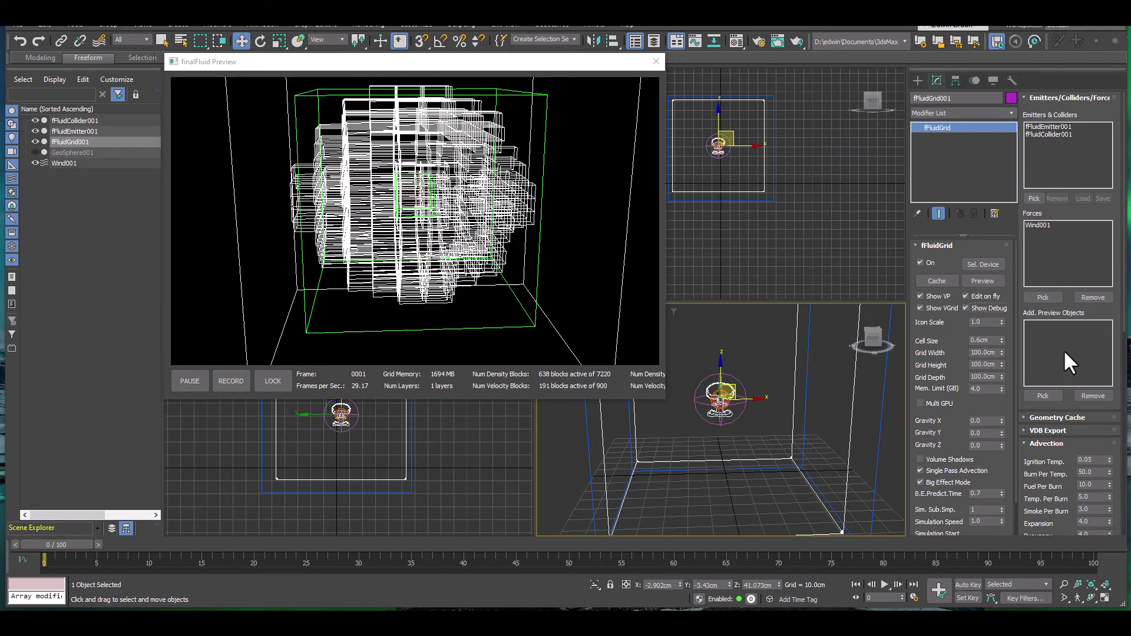
{"action": "left_click", "coordinate": [966, 308]}
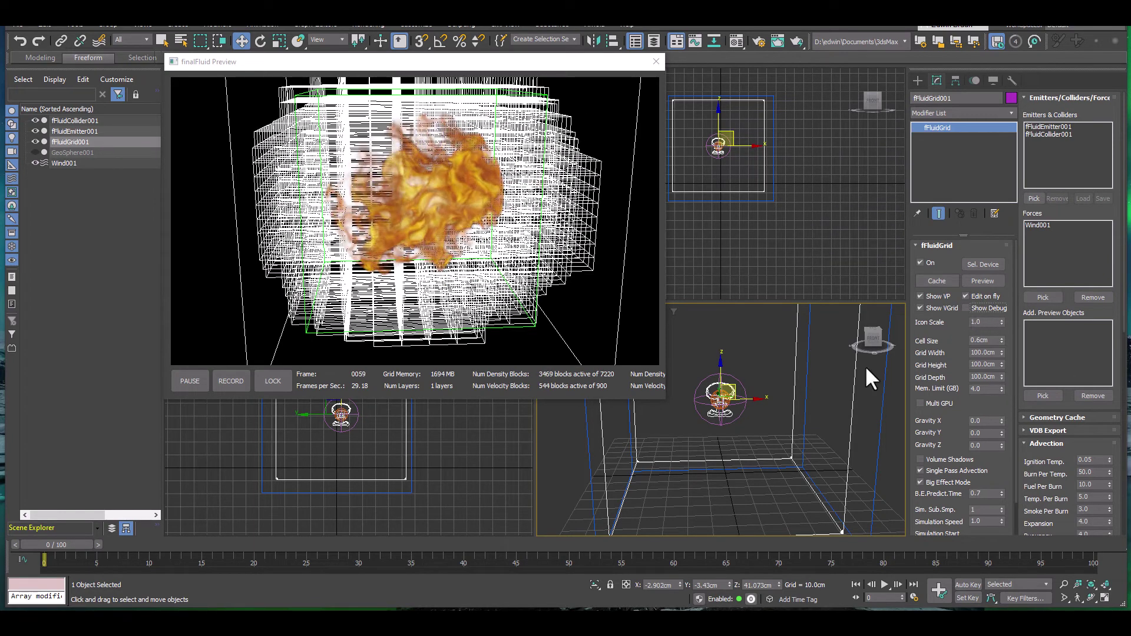
{"action": "left_click", "coordinate": [35, 153]}
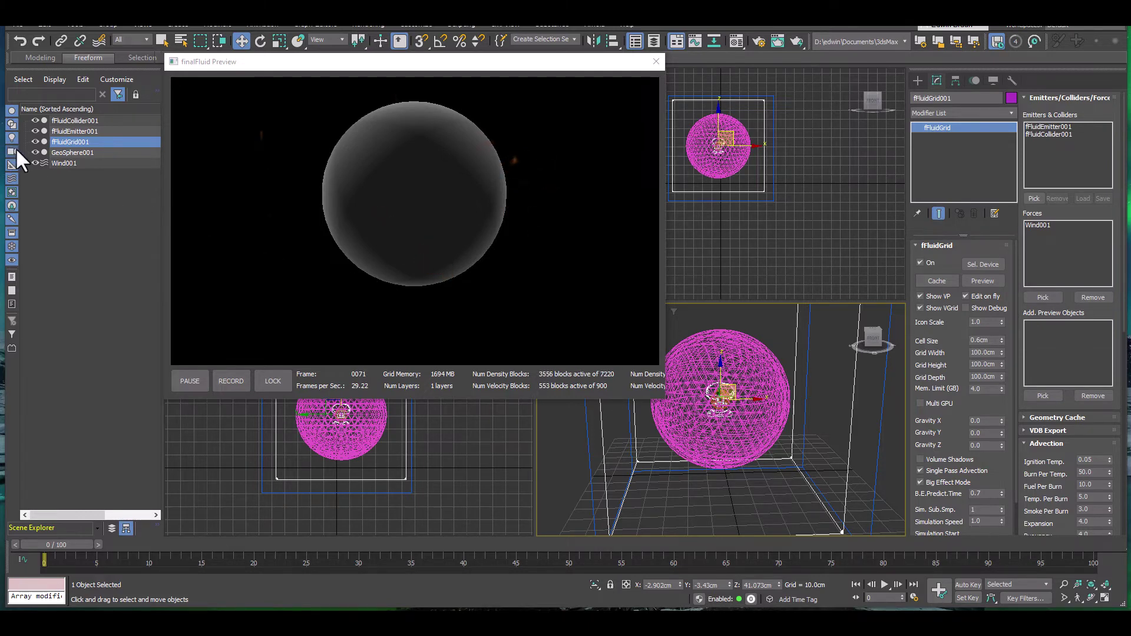
{"action": "left_click", "coordinate": [35, 152]}
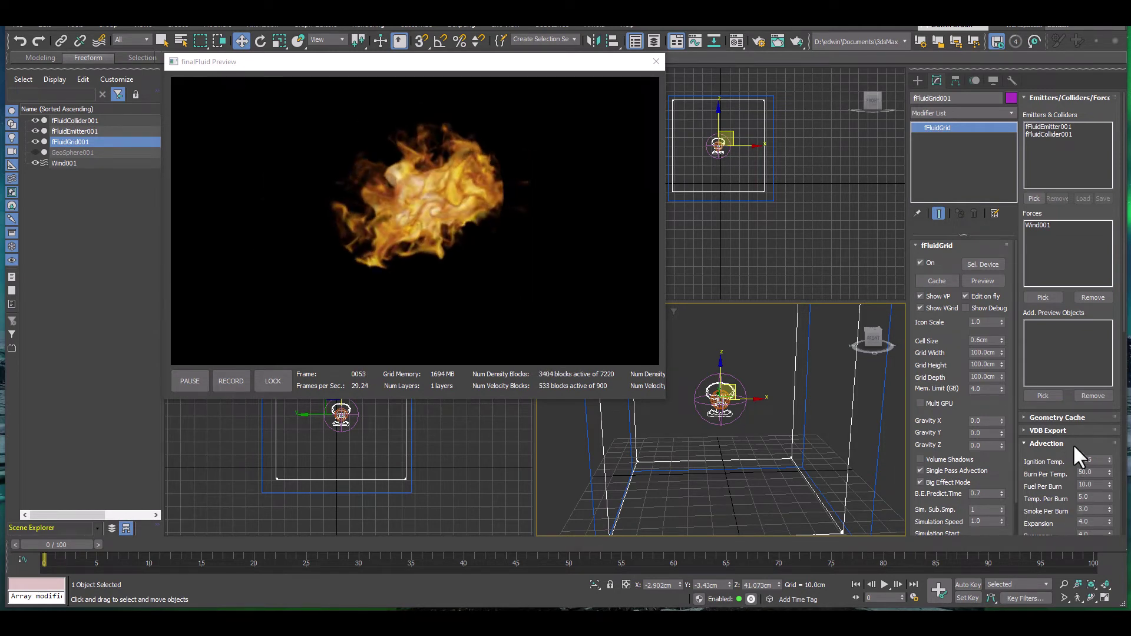
Step: Set the fluid grid's Expansion to 2 and its Buoyancy to 0
{"action": "left_click_drag", "start_coordinate": [1077, 440], "coordinate": [1071, 267]}
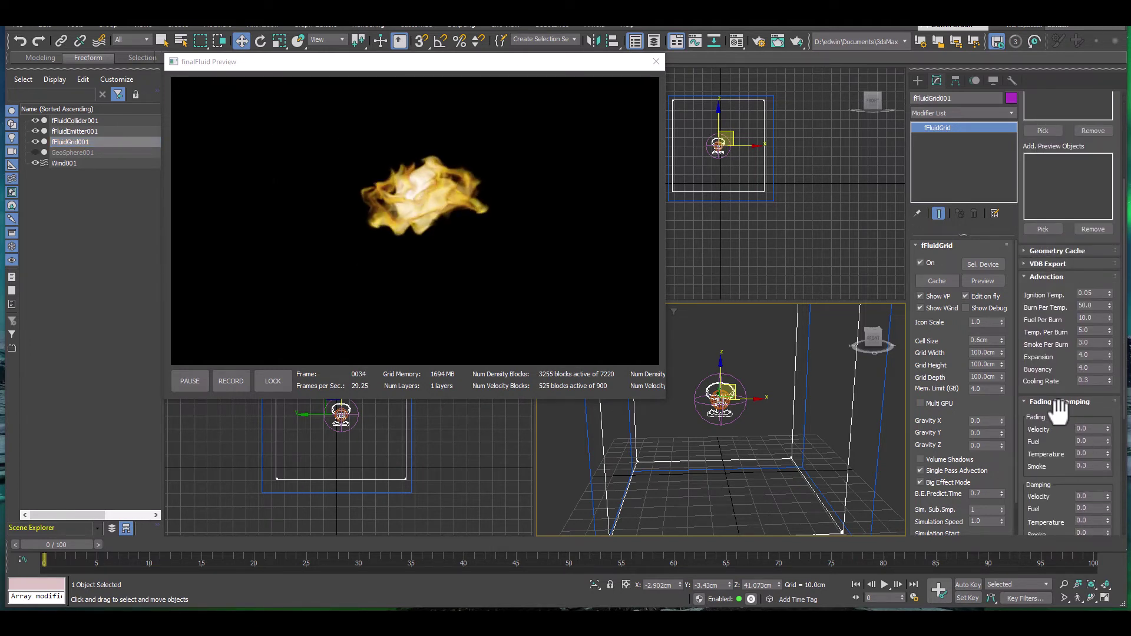
{"action": "double_click", "coordinate": [1091, 355]}
{"action": "type", "text": "2"}
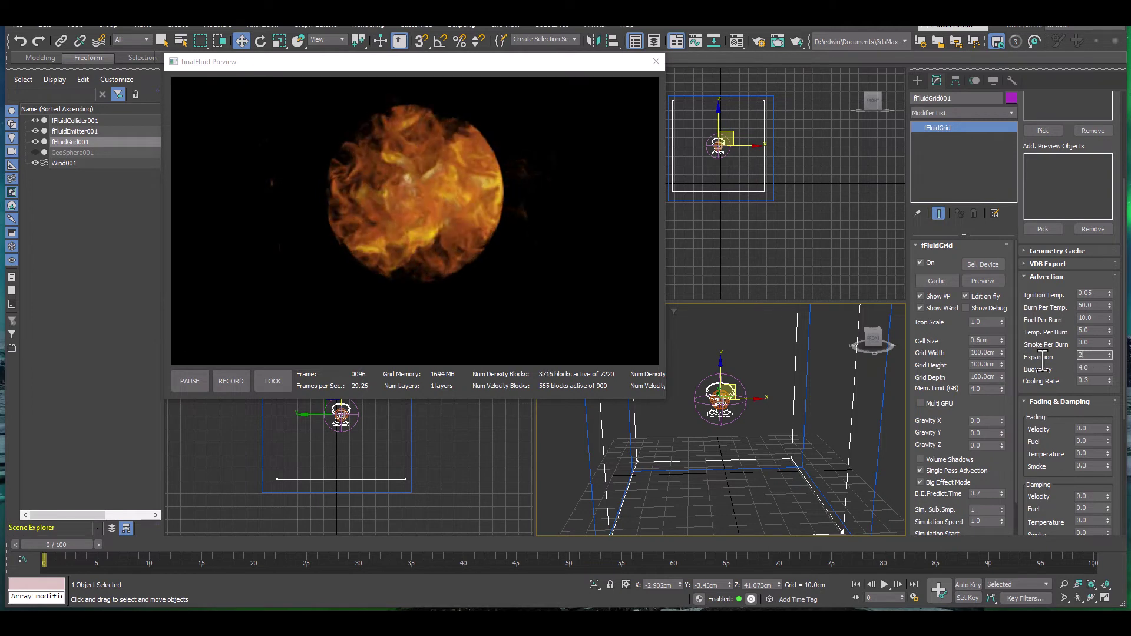
{"action": "key", "text": "Return"}
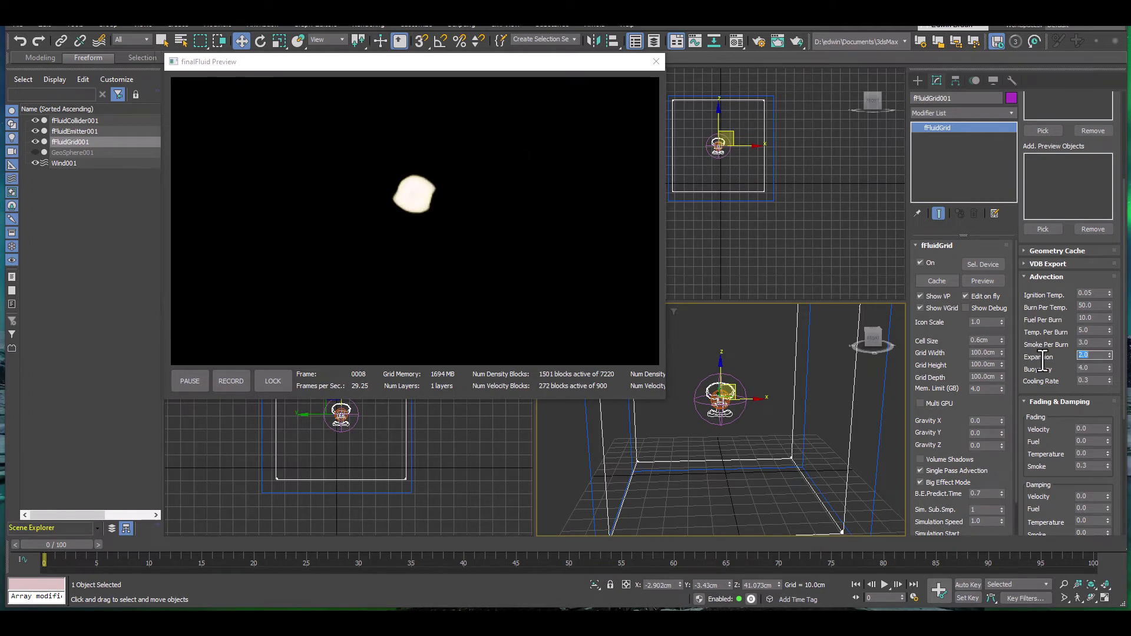
{"action": "right_click", "coordinate": [1108, 366]}
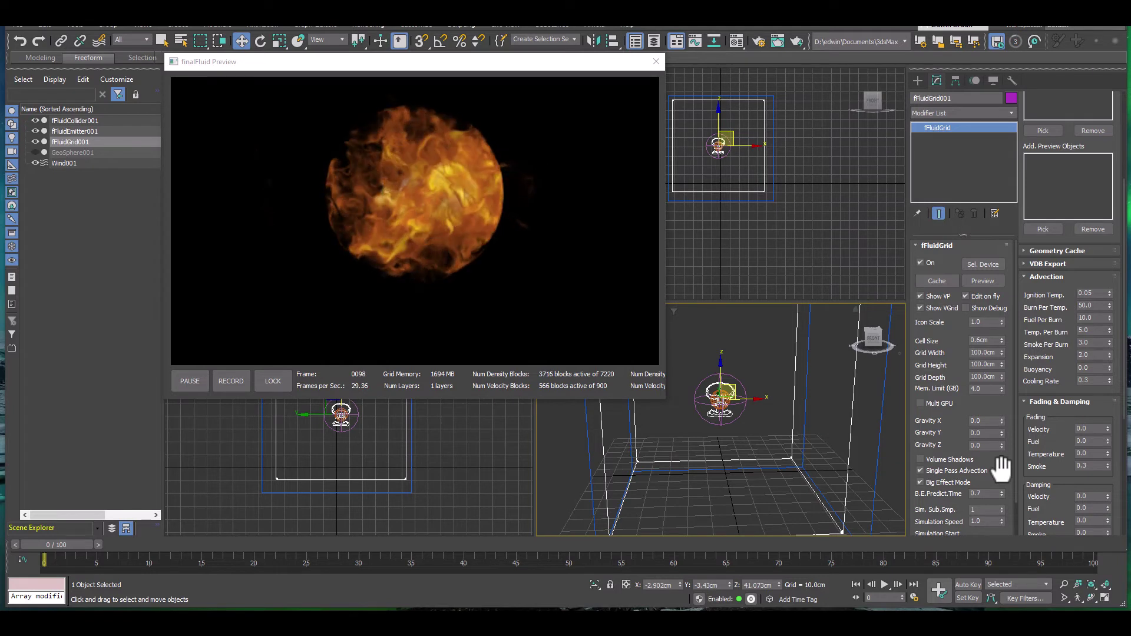
Step: Set the fluid grid's simulation subsampling (Sim. Sub.Smp.) to 2
{"action": "left_click_drag", "start_coordinate": [1000, 469], "coordinate": [992, 403]}
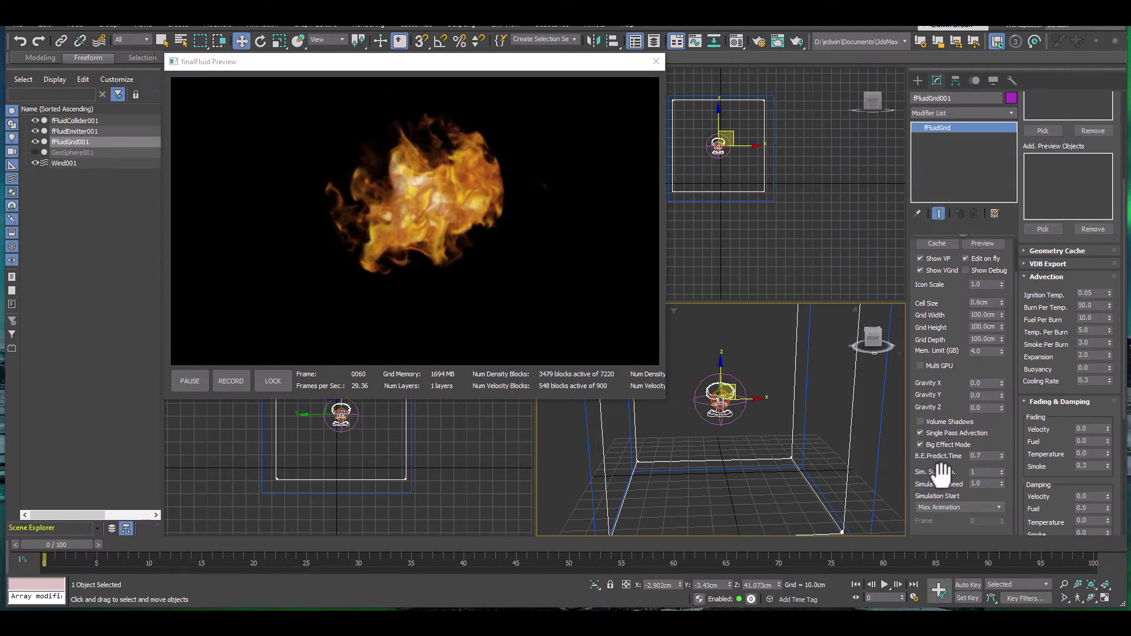
{"action": "left_click", "coordinate": [982, 473]}
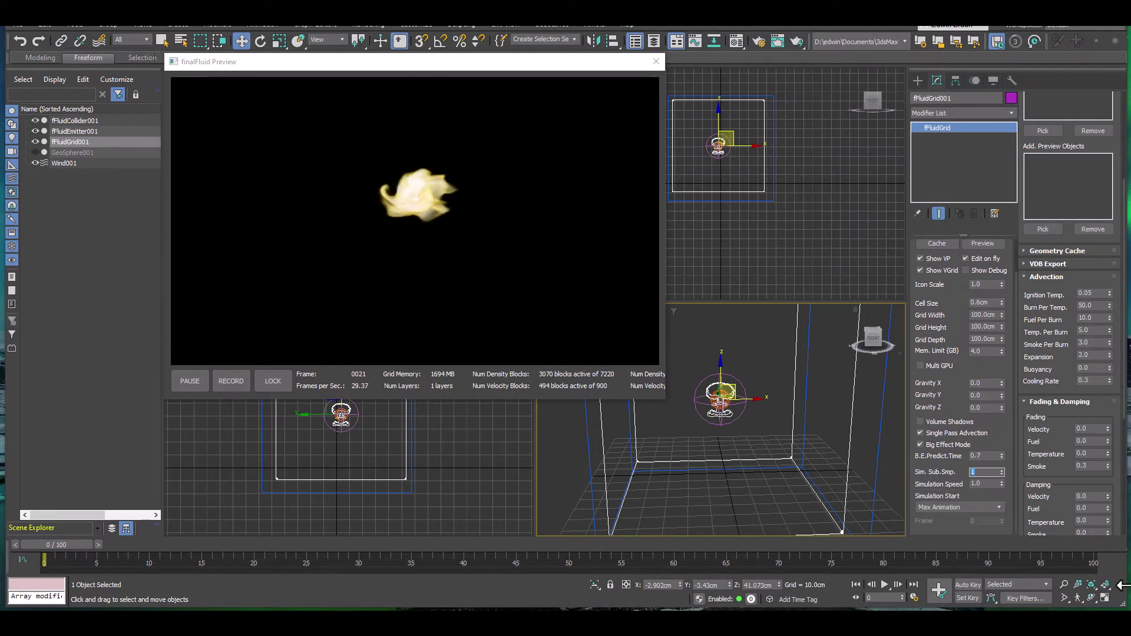
{"action": "type", "text": "2"}
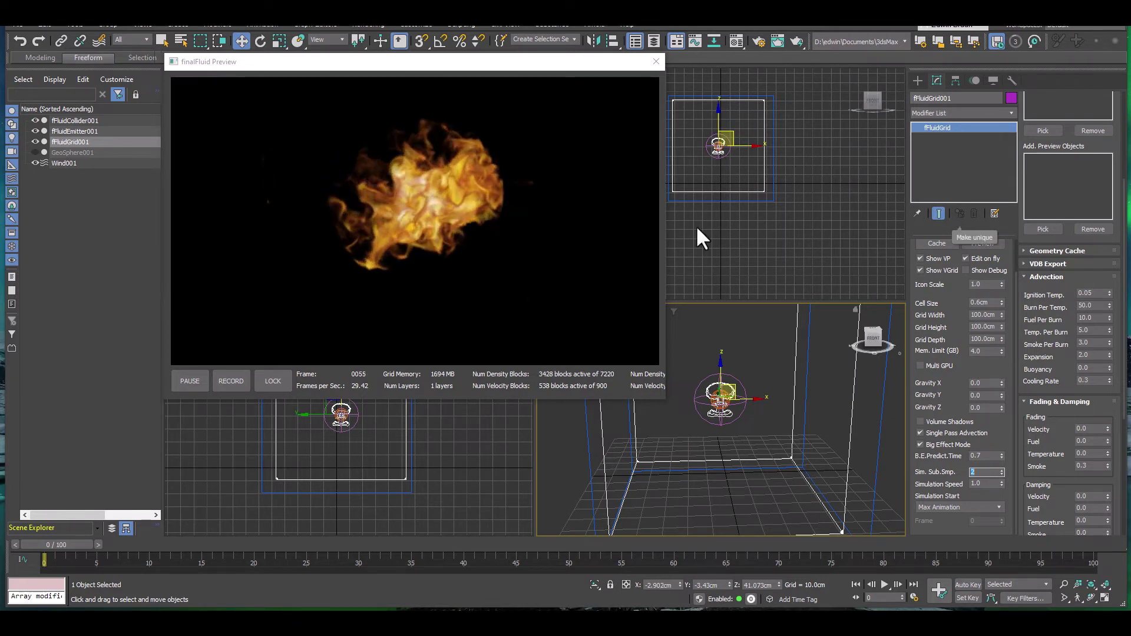
Step: Raise the fluid collider's Max. Active Dist to 1.84 cm and check the fire against the temporarily unhidden GeoSphere
{"action": "left_click", "coordinate": [96, 120]}
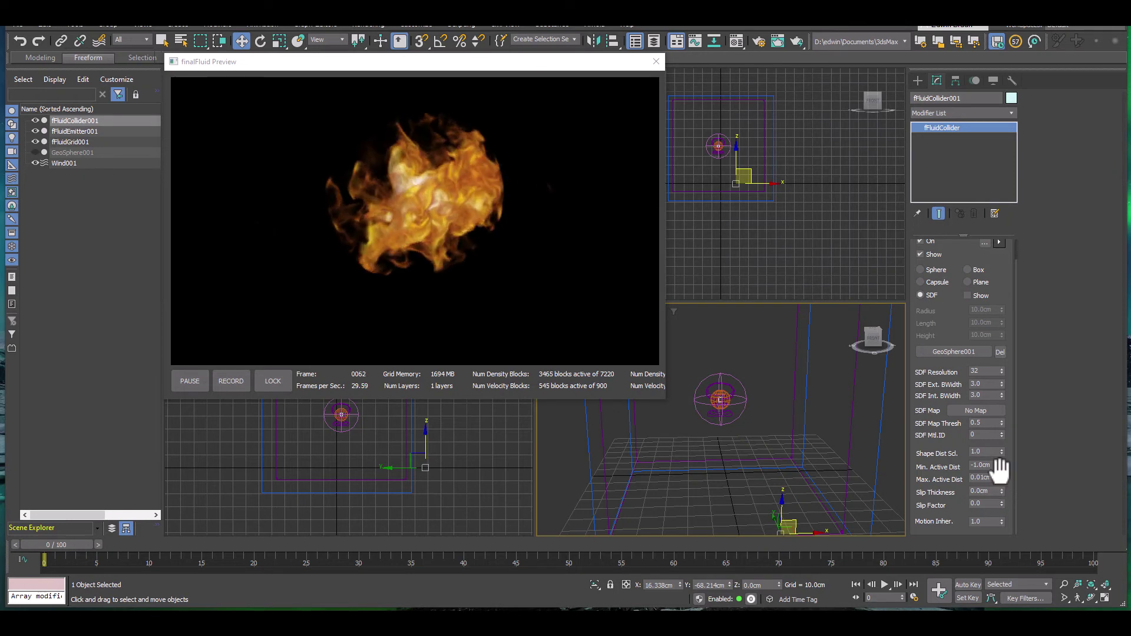
{"action": "left_click_drag", "start_coordinate": [1001, 477], "coordinate": [1002, 440]}
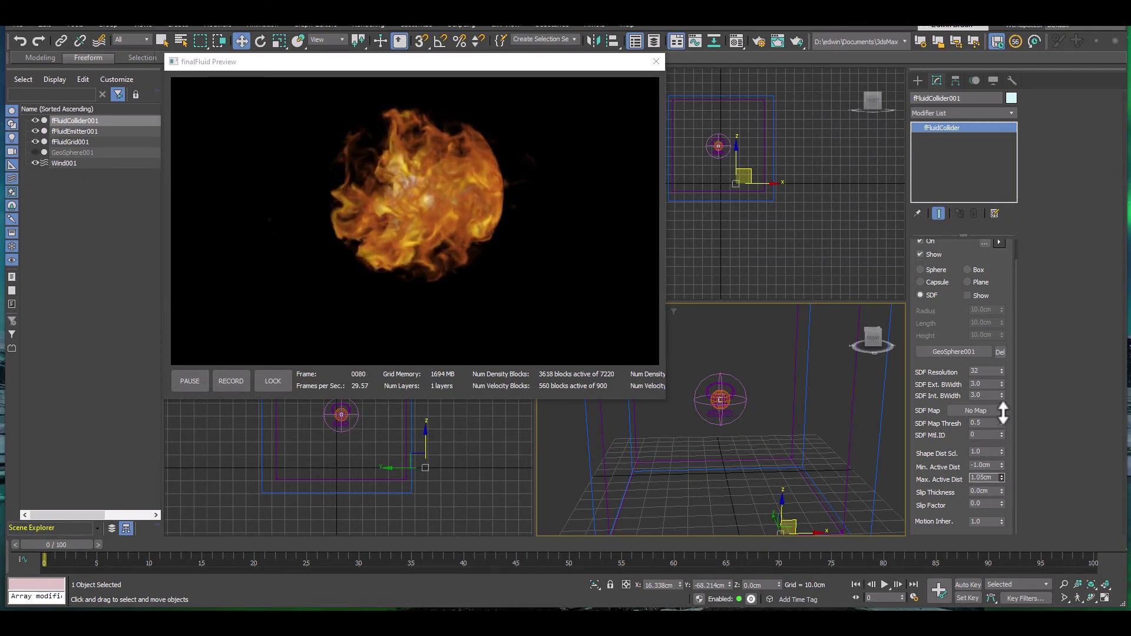
{"action": "left_click_drag", "start_coordinate": [1003, 375], "coordinate": [1003, 369]}
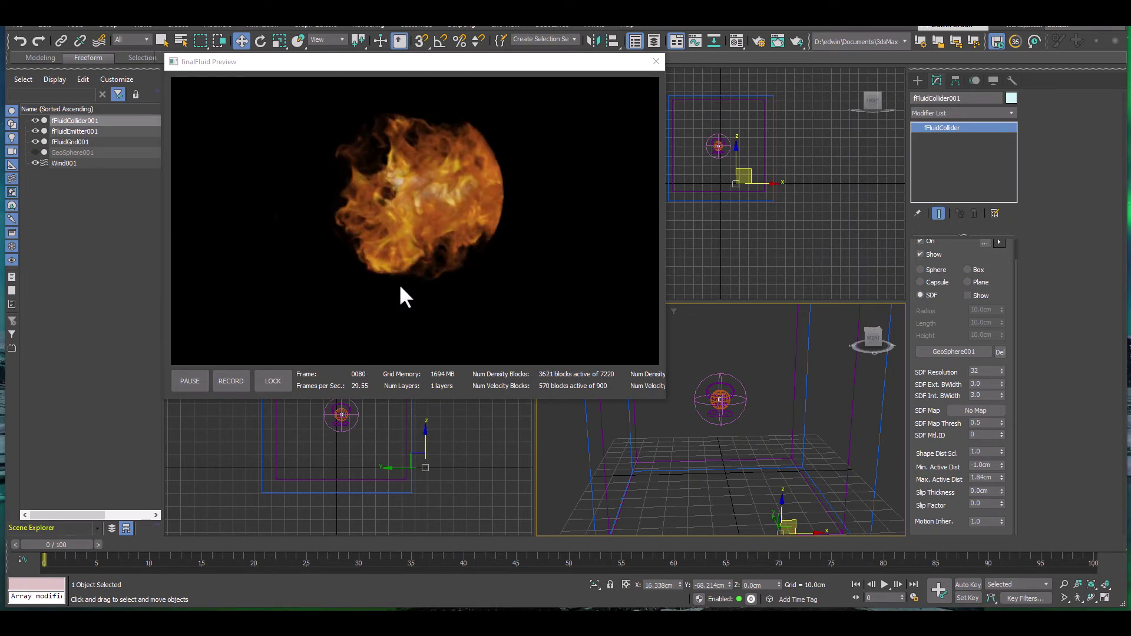
{"action": "left_click", "coordinate": [34, 152]}
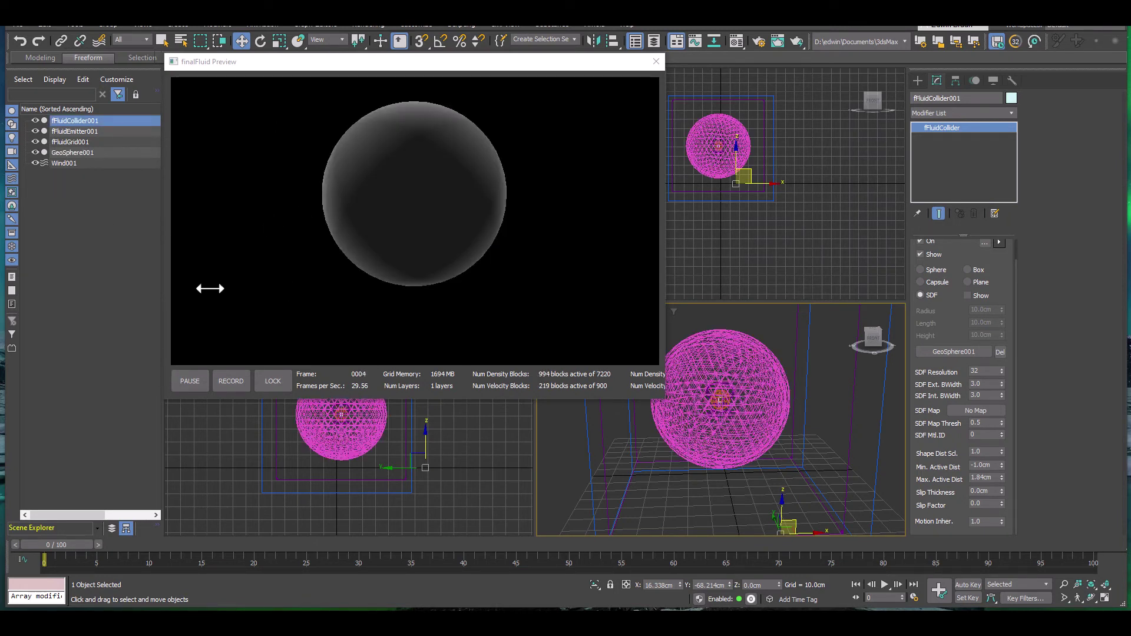
{"action": "left_click", "coordinate": [35, 151]}
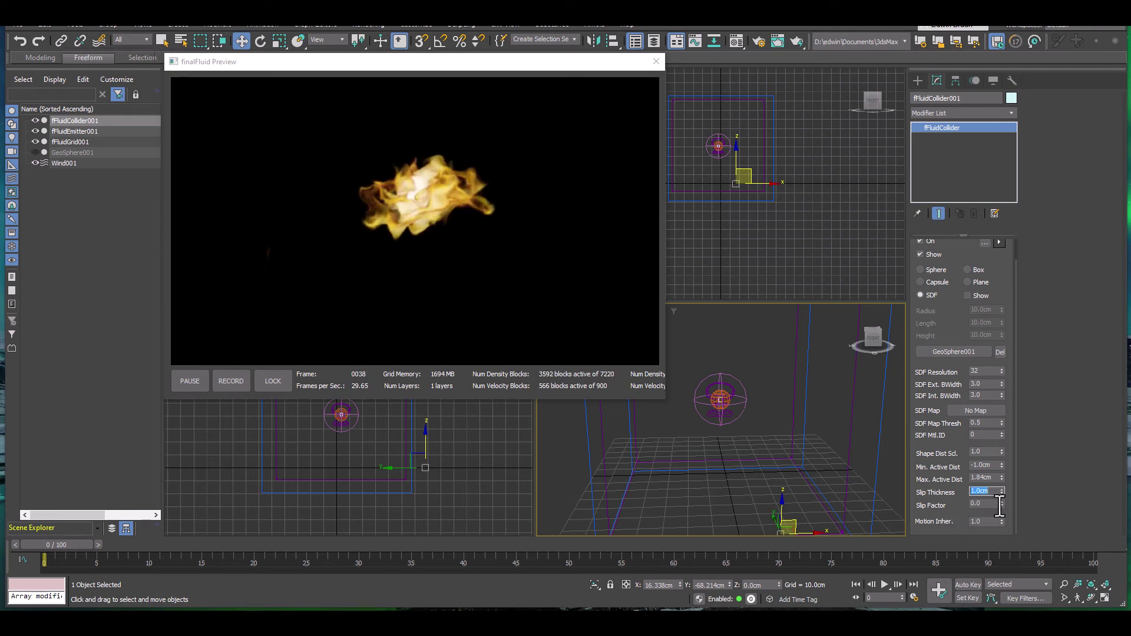
Step: Set the collider's Slip Thickness to 1 cm, try Slip Factors of 0.41 and 5.42, and lower the factor to 0.596
{"action": "left_click_drag", "start_coordinate": [1002, 504], "coordinate": [1003, 486]}
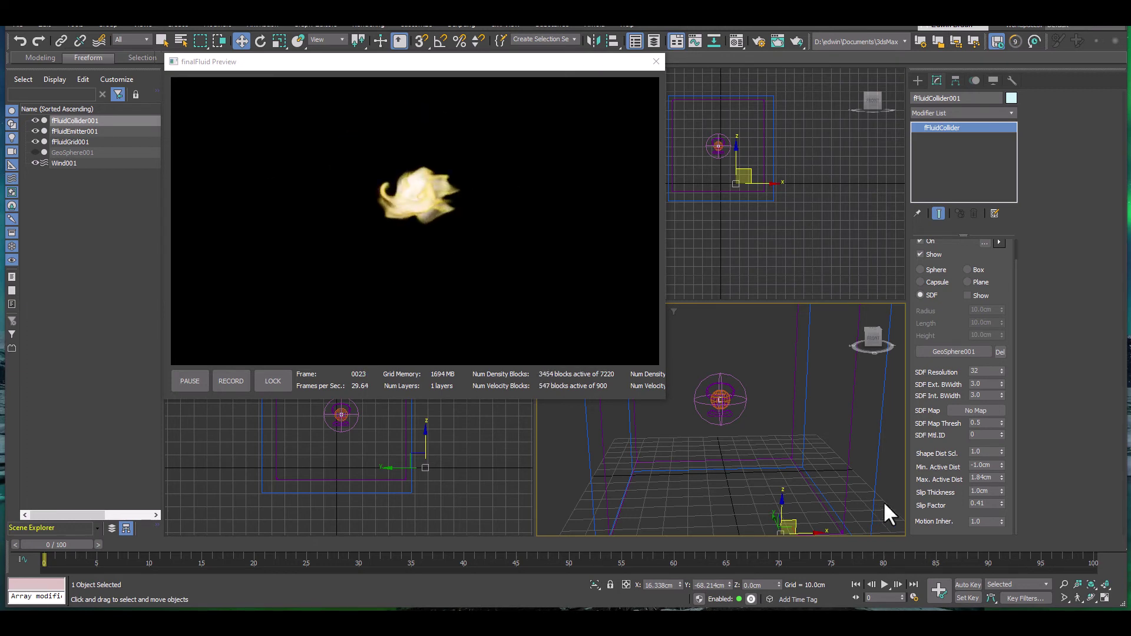
{"action": "left_click_drag", "start_coordinate": [1001, 503], "coordinate": [1026, 268]}
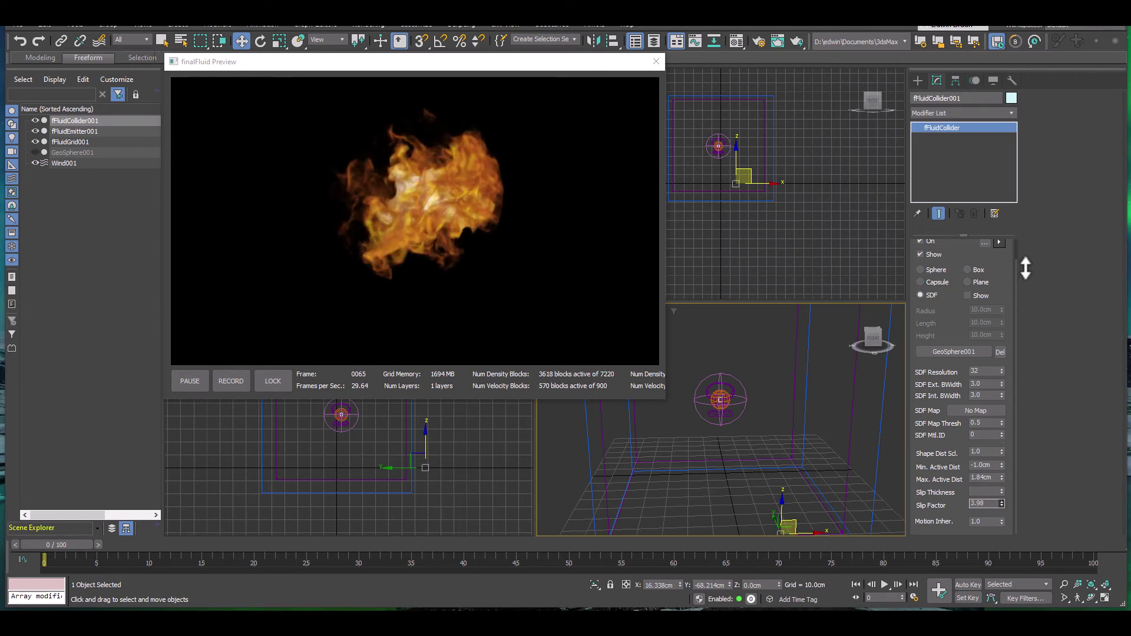
{"action": "left_click_drag", "start_coordinate": [1029, 223], "coordinate": [1028, 207]}
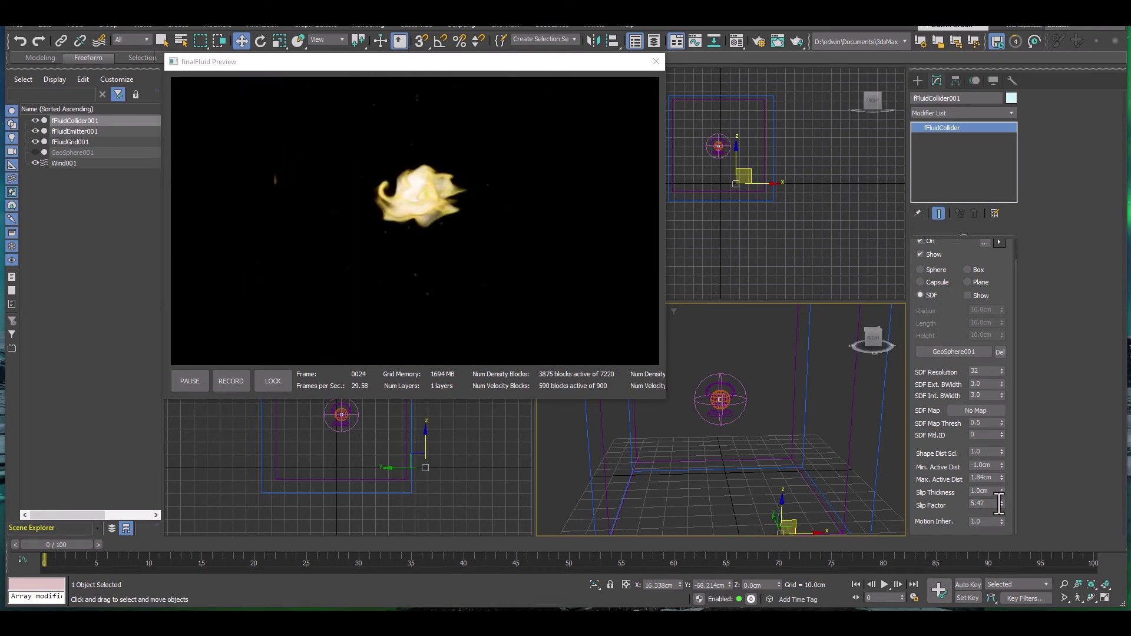
{"action": "left_click_drag", "start_coordinate": [1001, 501], "coordinate": [1008, 554]}
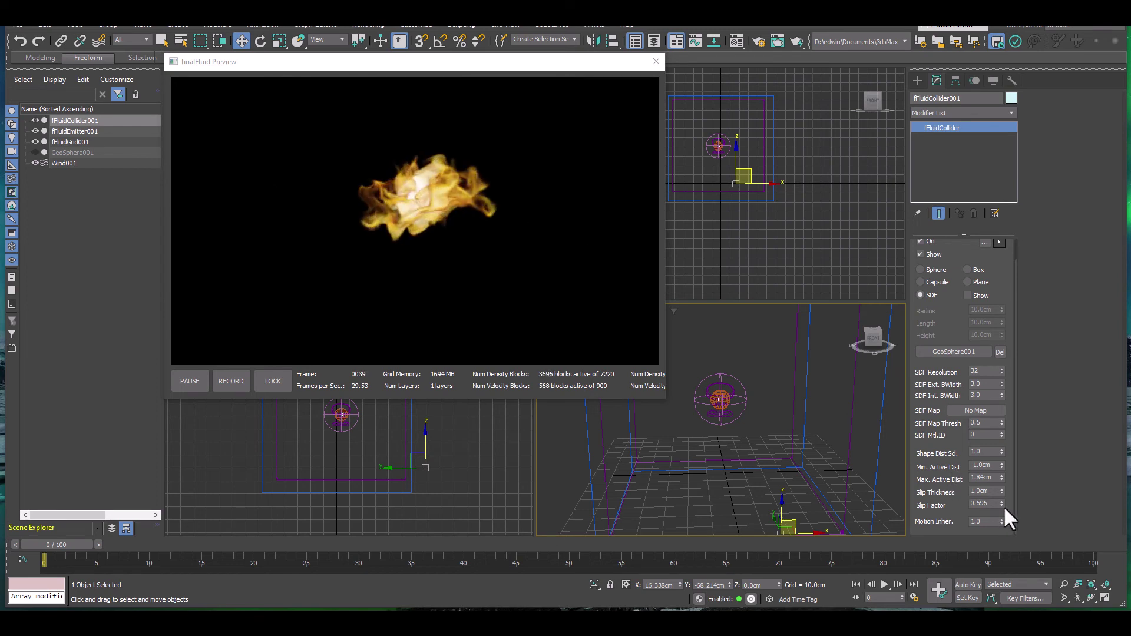
Step: Raise the collider's Slip Factor in stages to 2.943 and compare the fire with the temporarily unhidden GeoSphere
{"action": "left_click_drag", "start_coordinate": [1000, 502], "coordinate": [1003, 480]}
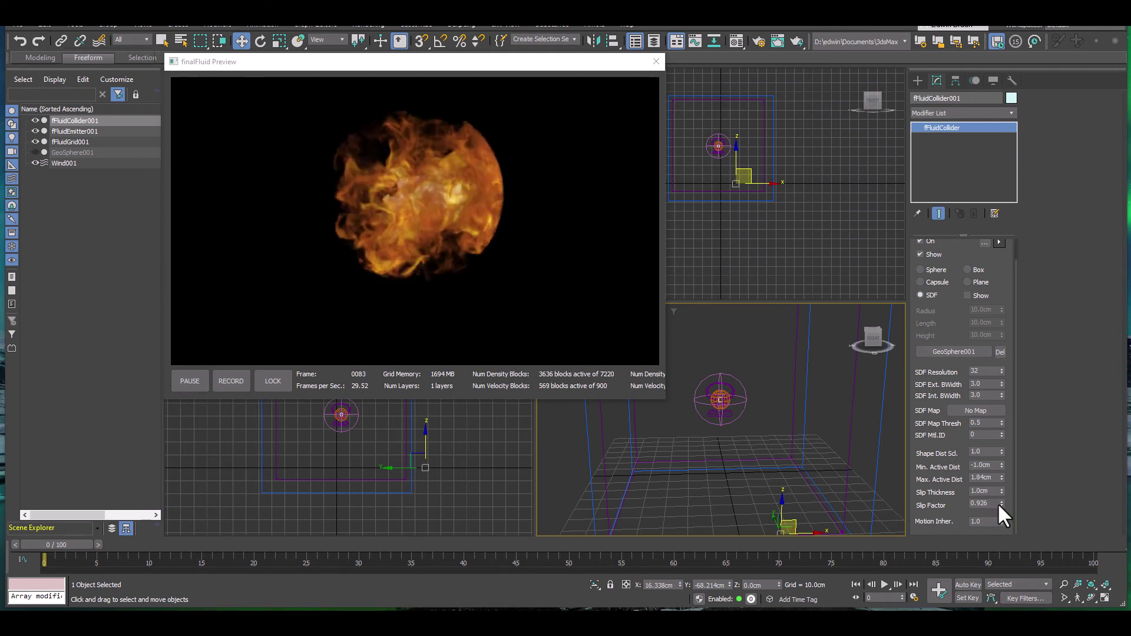
{"action": "left_click_drag", "start_coordinate": [999, 500], "coordinate": [998, 474]}
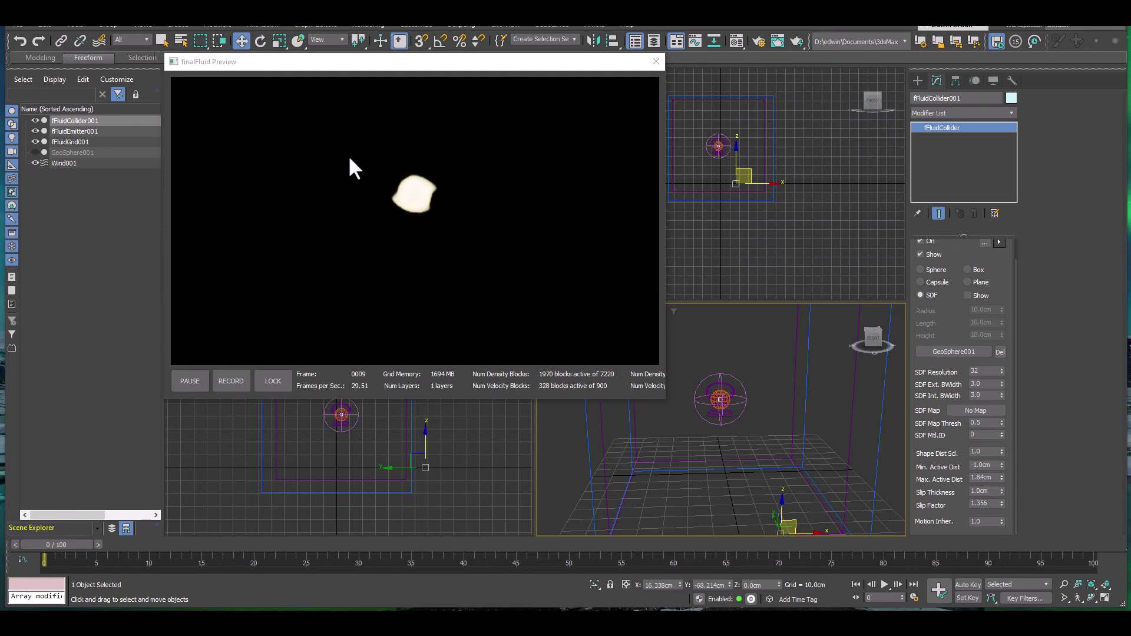
{"action": "left_click_drag", "start_coordinate": [1002, 502], "coordinate": [1002, 431]}
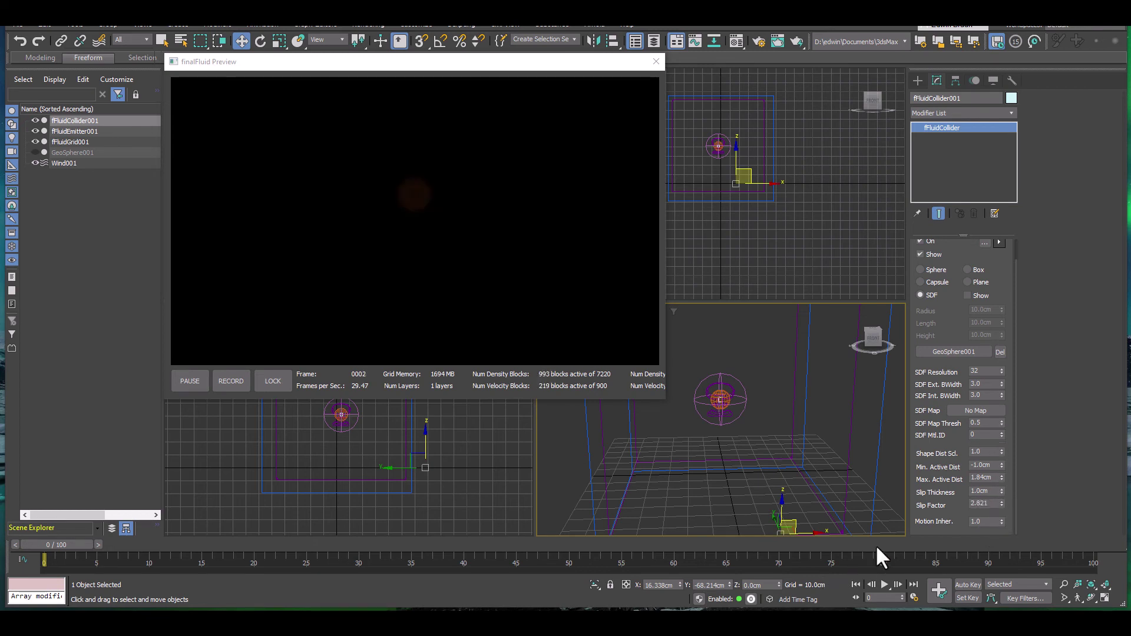
{"action": "left_click_drag", "start_coordinate": [1000, 500], "coordinate": [1002, 433]}
{"action": "left_click_drag", "start_coordinate": [1002, 500], "coordinate": [1006, 529]}
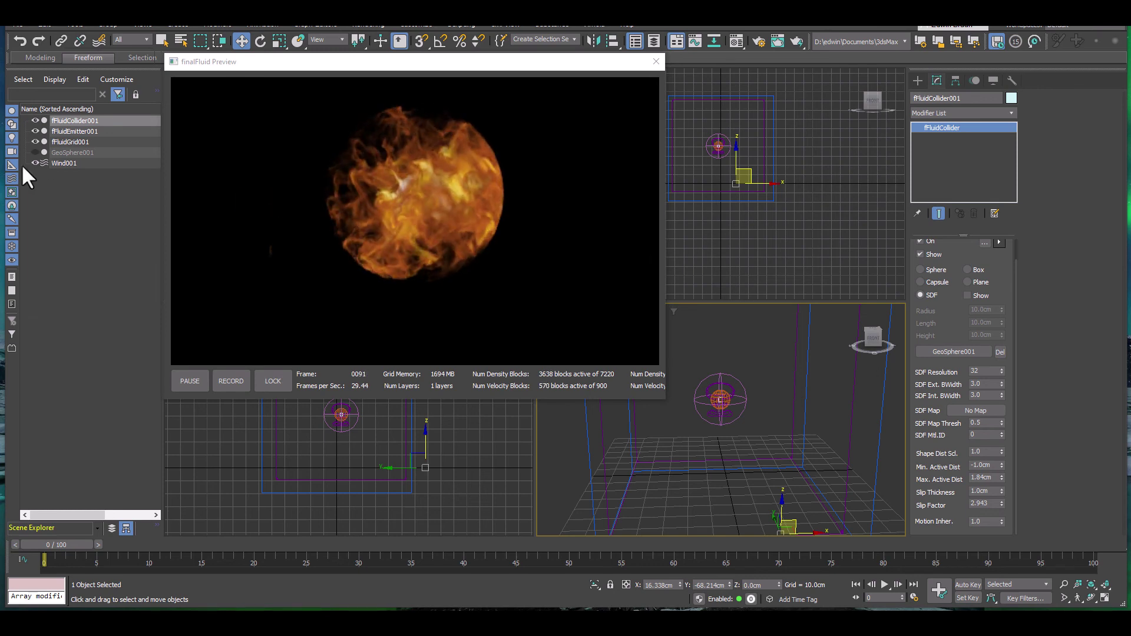
{"action": "left_click", "coordinate": [36, 152]}
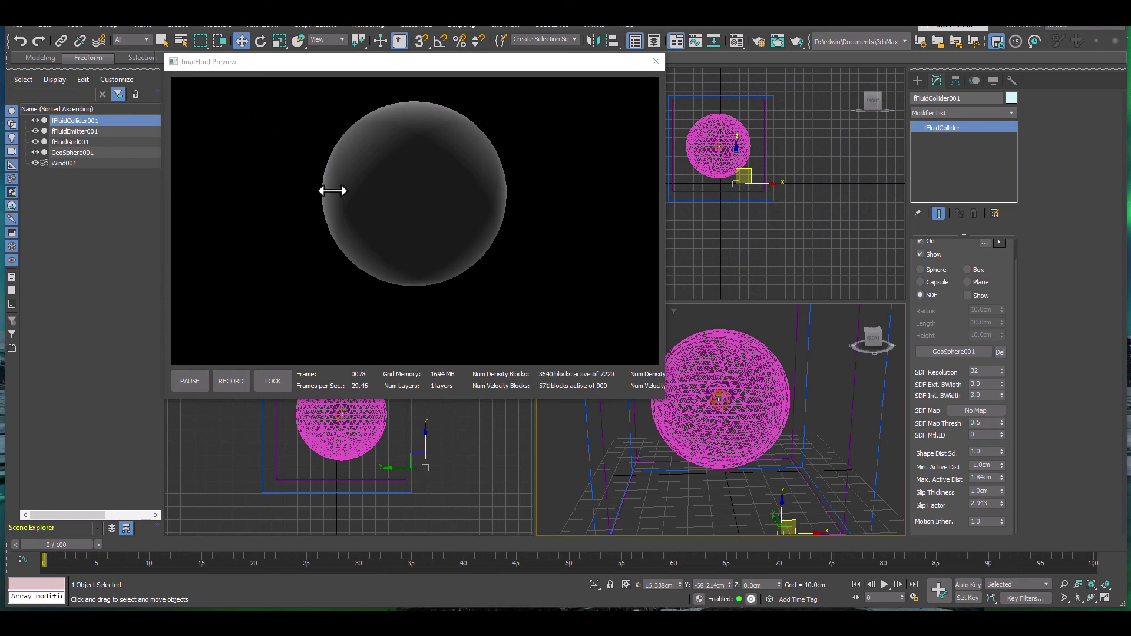
{"action": "left_click", "coordinate": [35, 152]}
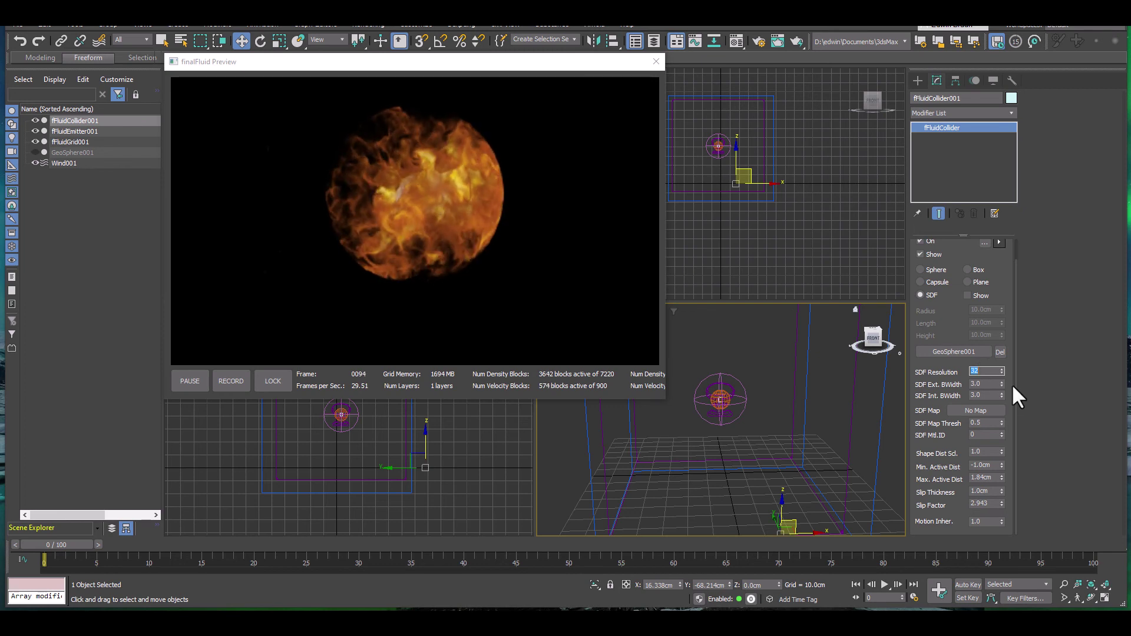
Step: Set the collider's SDF Resolution to 8
{"action": "type", "text": "8"}
{"action": "key", "text": "Return"}
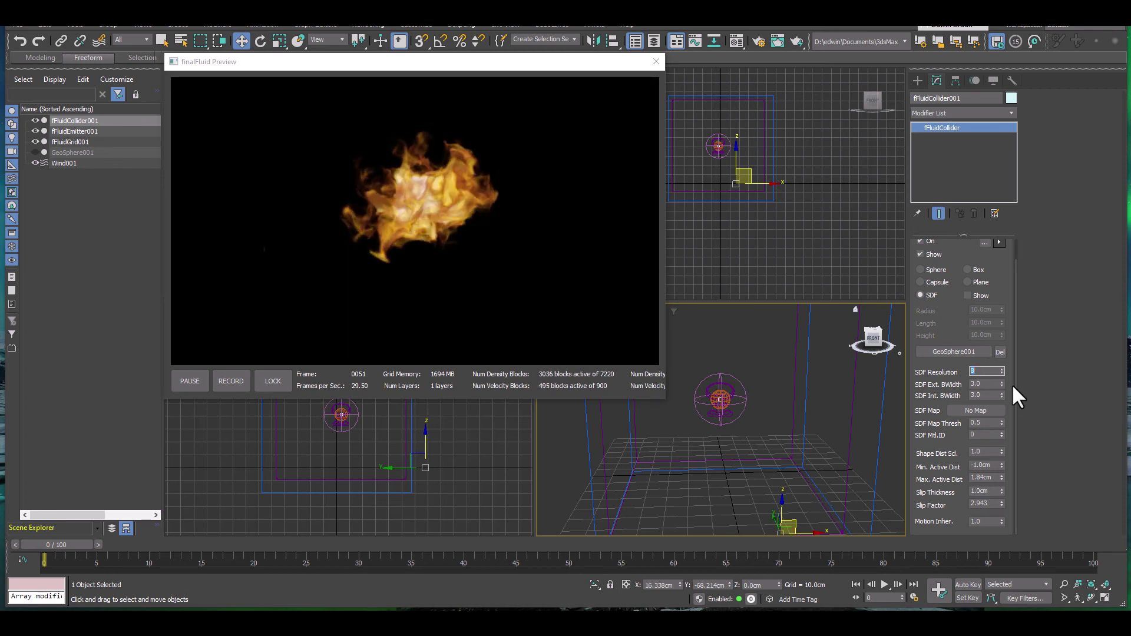